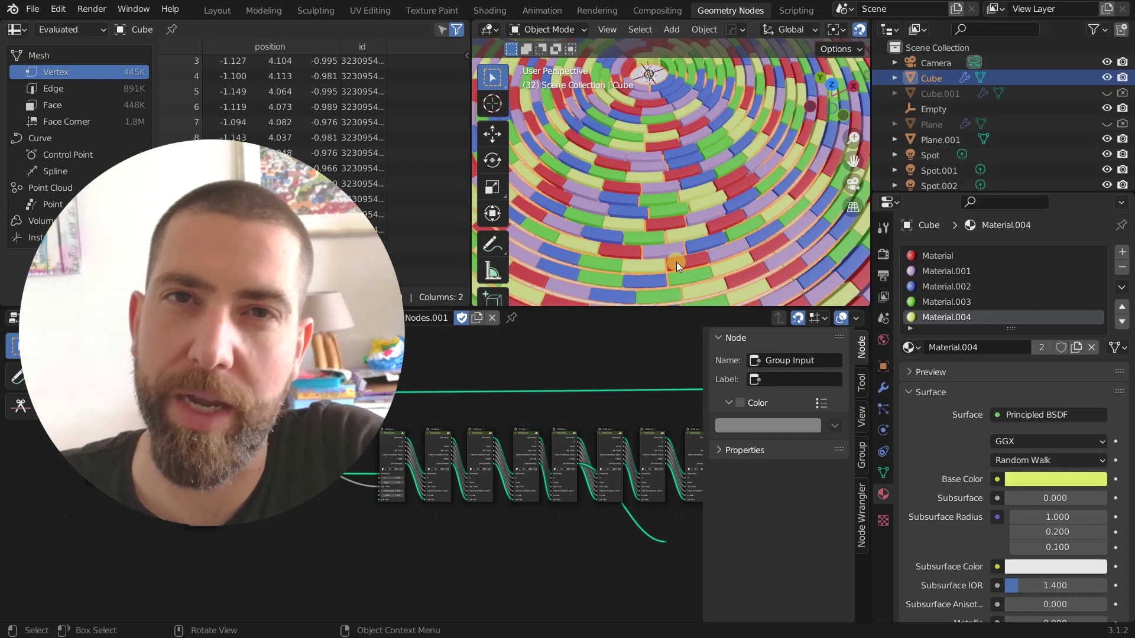
Widen the 3D viewport over the spreadsheet and view the multicoloured circular brick pattern from a lower angle
{"action": "scroll", "coordinate": [474, 420], "scroll_direction": "down", "scroll_amount": 2}
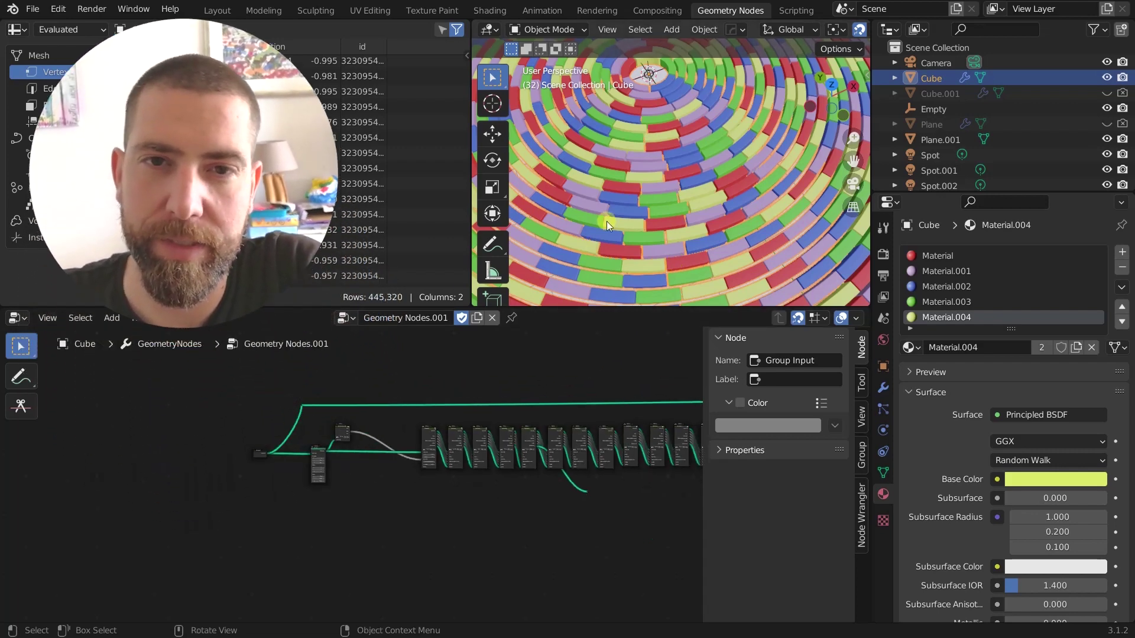
{"action": "scroll", "coordinate": [606, 221], "scroll_direction": "down", "scroll_amount": 5}
{"action": "scroll", "coordinate": [616, 209], "scroll_direction": "up", "scroll_amount": 2}
{"action": "scroll", "coordinate": [616, 210], "scroll_direction": "down", "scroll_amount": 2}
{"action": "scroll", "coordinate": [617, 211], "scroll_direction": "up", "scroll_amount": 3}
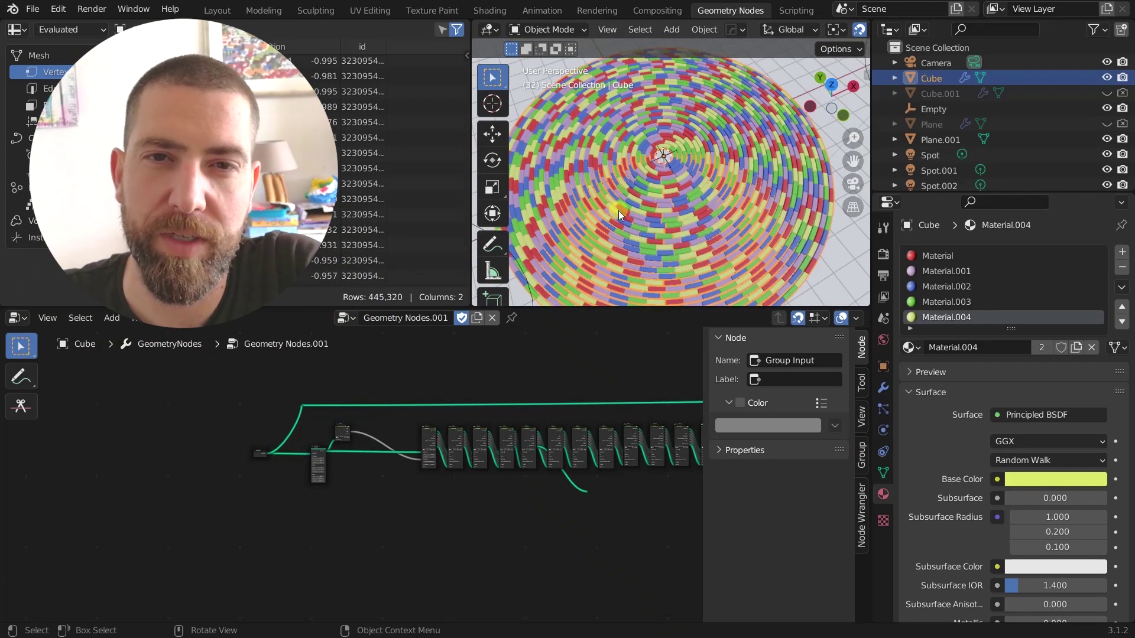
{"action": "left_click_drag", "start_coordinate": [472, 180], "coordinate": [315, 180]}
{"action": "scroll", "coordinate": [615, 176], "scroll_direction": "down", "scroll_amount": 2}
{"action": "scroll", "coordinate": [563, 165], "scroll_direction": "up", "scroll_amount": 4}
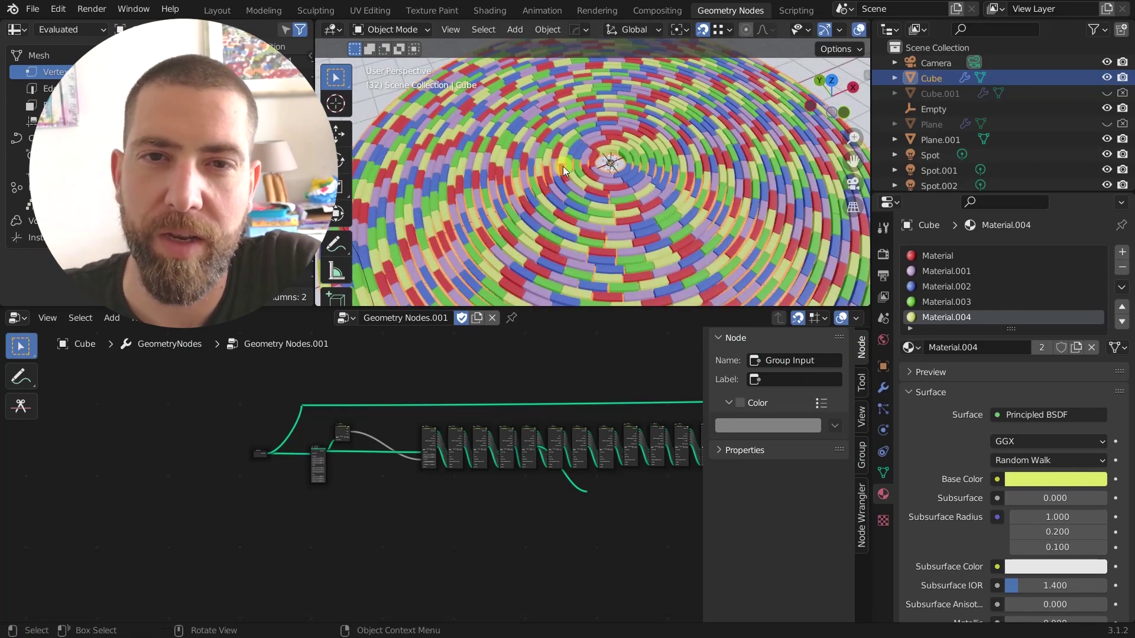
{"action": "middle_click_drag", "start_coordinate": [604, 197], "coordinate": [621, 180]}
Connect the loose geometry link from early in the array node chain to the reroute at the chain's end
{"action": "scroll", "coordinate": [502, 459], "scroll_direction": "down", "scroll_amount": 4}
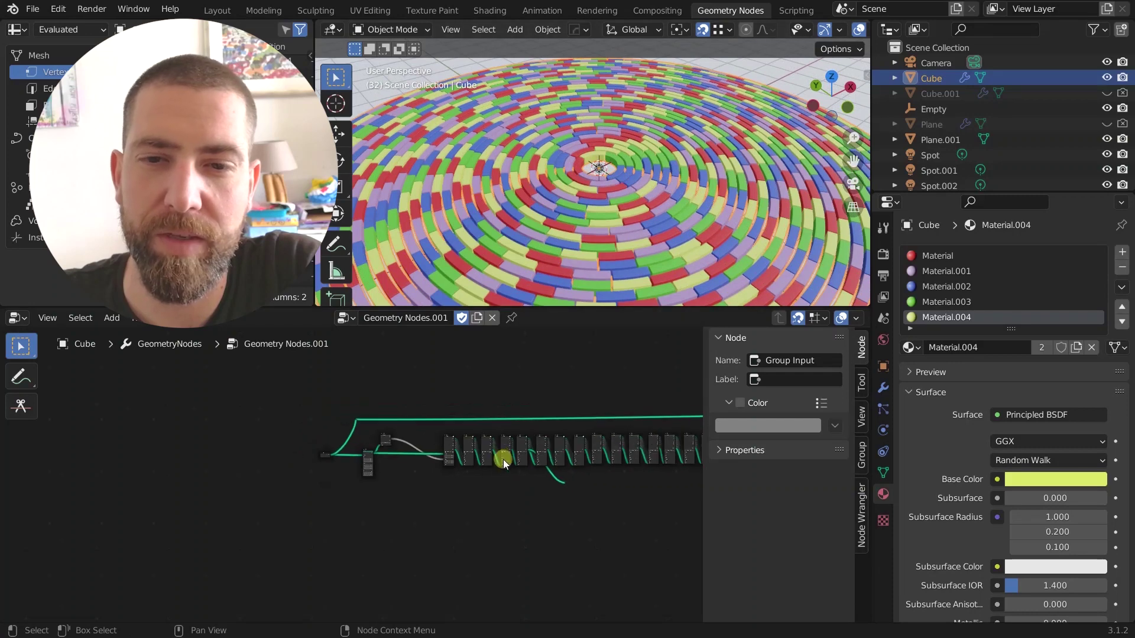
{"action": "middle_click_drag", "start_coordinate": [519, 485], "coordinate": [327, 493]}
{"action": "middle_click_drag", "start_coordinate": [425, 512], "coordinate": [382, 516]}
{"action": "scroll", "coordinate": [390, 512], "scroll_direction": "up", "scroll_amount": 2}
{"action": "middle_click_drag", "start_coordinate": [471, 512], "coordinate": [429, 501]}
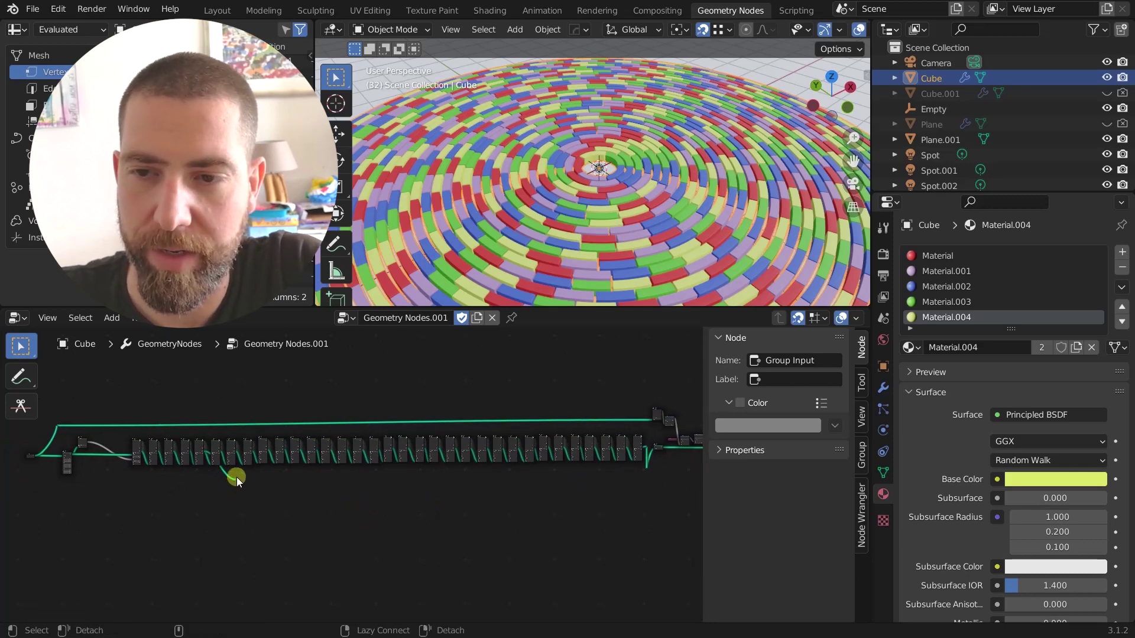
{"action": "right_click_drag", "start_coordinate": [237, 477], "coordinate": [647, 468], "text": "alt"}
Examine the coloured brick rings from above, checking how the bricks are staggered around the centre
{"action": "scroll", "coordinate": [639, 168], "scroll_direction": "up", "scroll_amount": 4}
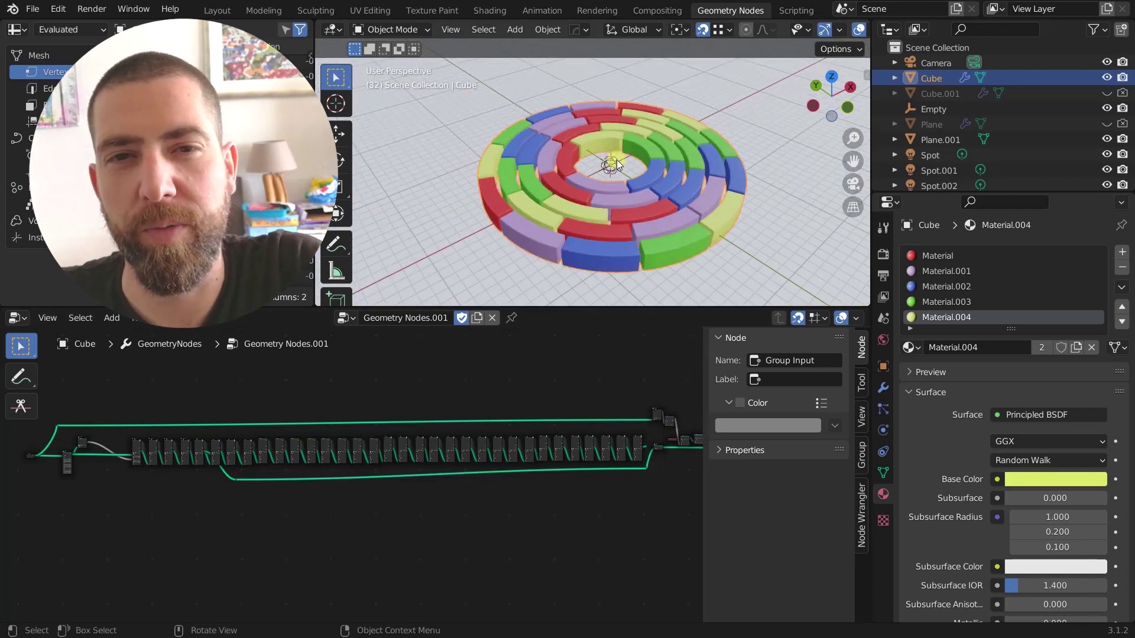
{"action": "middle_click_drag", "start_coordinate": [616, 160], "coordinate": [622, 204]}
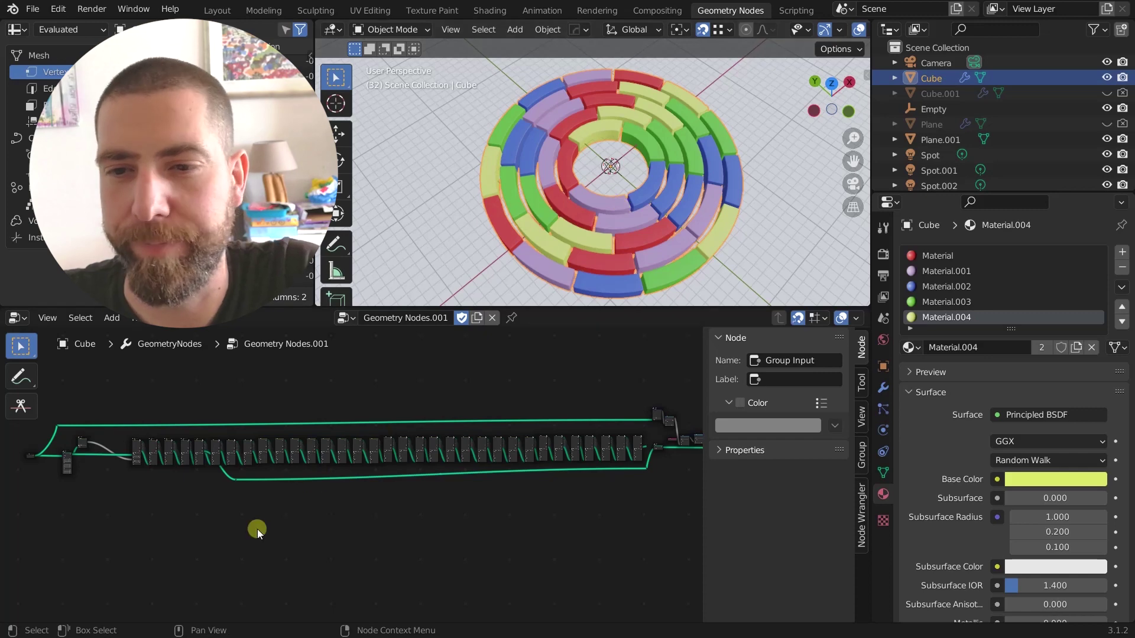
{"action": "middle_click_drag", "start_coordinate": [257, 530], "coordinate": [294, 530]}
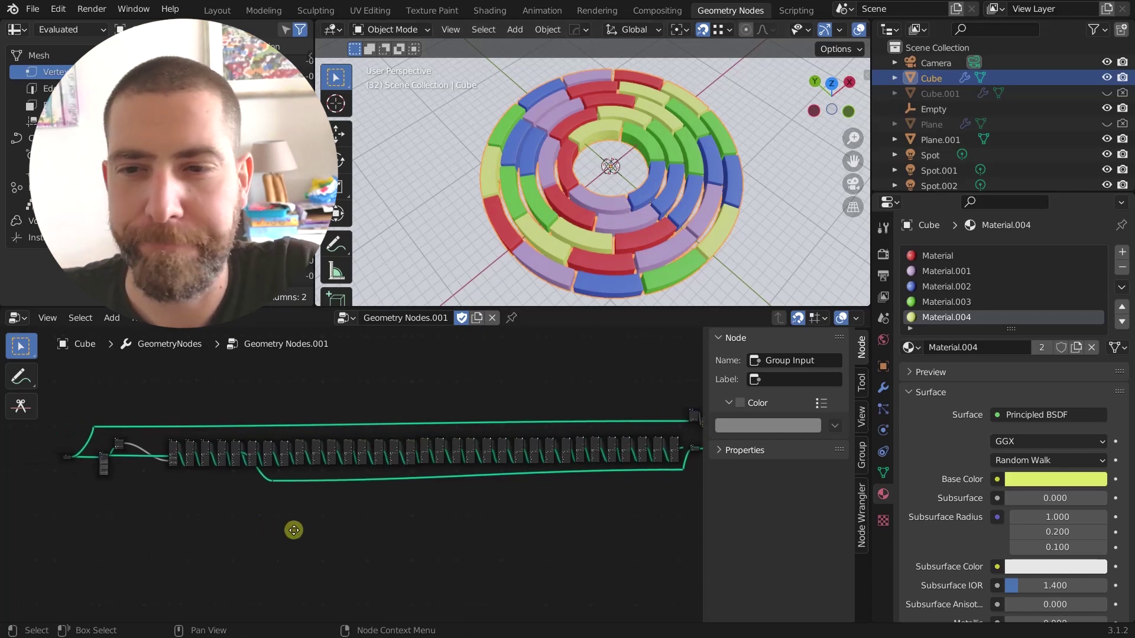
{"action": "middle_click_drag", "start_coordinate": [594, 178], "coordinate": [599, 203]}
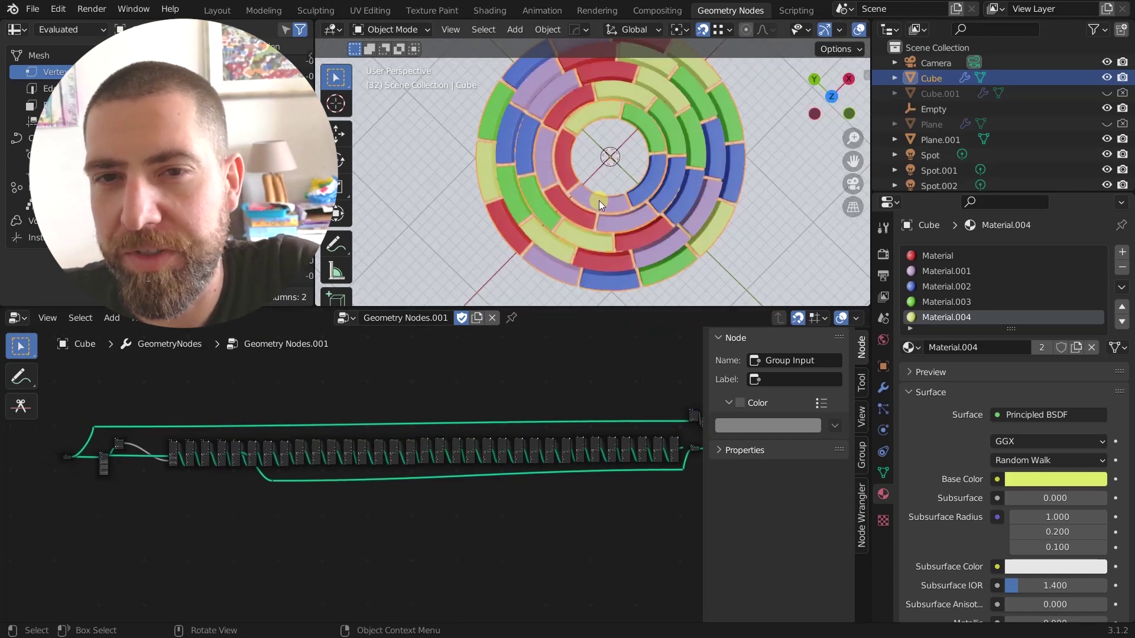
{"action": "scroll", "coordinate": [598, 201], "scroll_direction": "up", "scroll_amount": 1}
{"action": "scroll", "coordinate": [625, 188], "scroll_direction": "down", "scroll_amount": 2}
{"action": "middle_click_drag", "start_coordinate": [626, 188], "coordinate": [623, 181]}
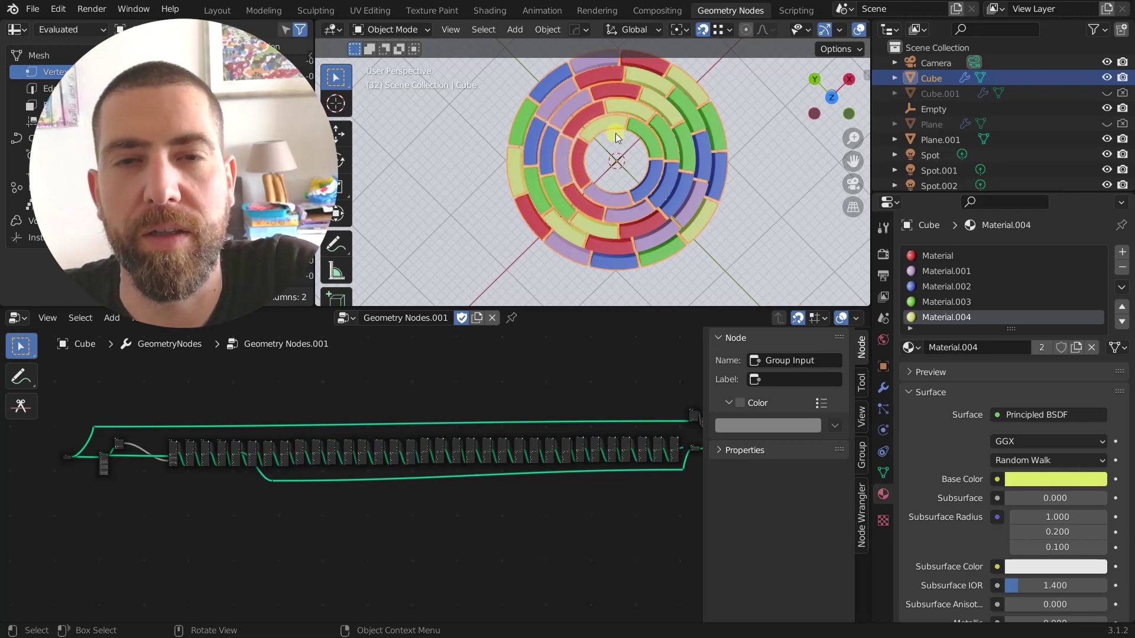
Switch the Cube's node tree to the existing Geometry Nodes group
{"action": "left_click", "coordinate": [346, 318]}
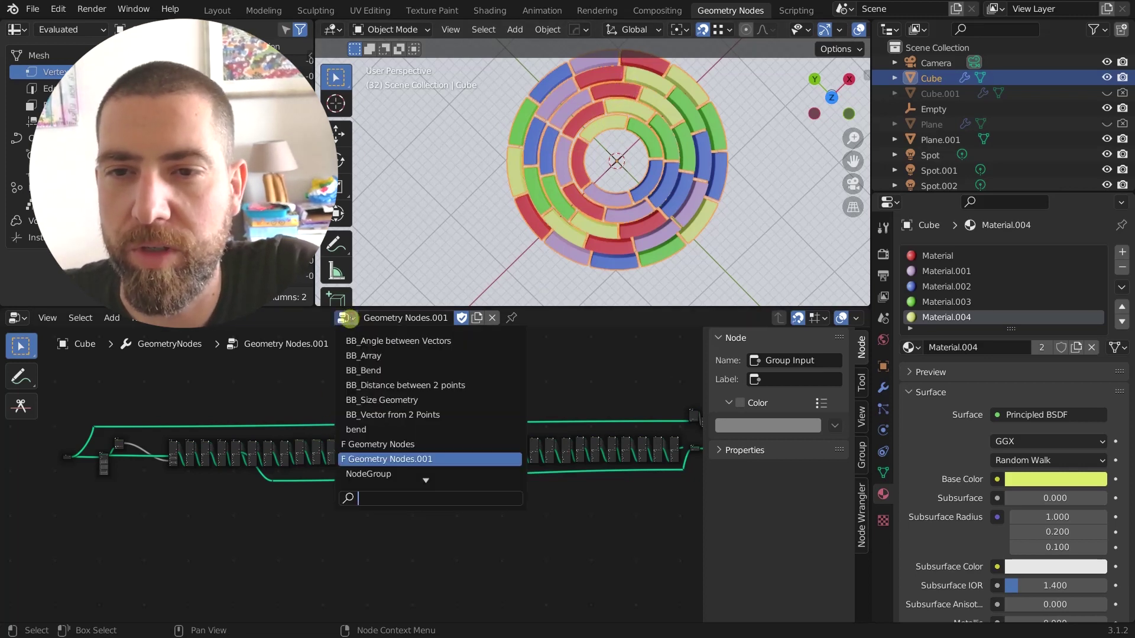
{"action": "scroll", "coordinate": [402, 457], "scroll_direction": "down", "scroll_amount": 1}
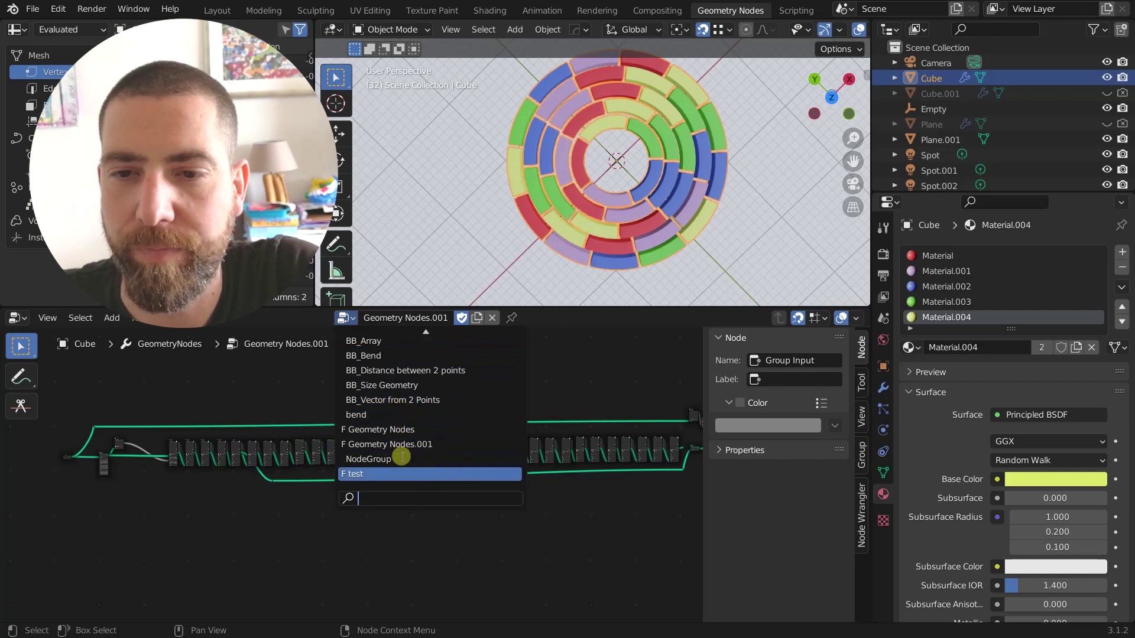
{"action": "left_click", "coordinate": [408, 429]}
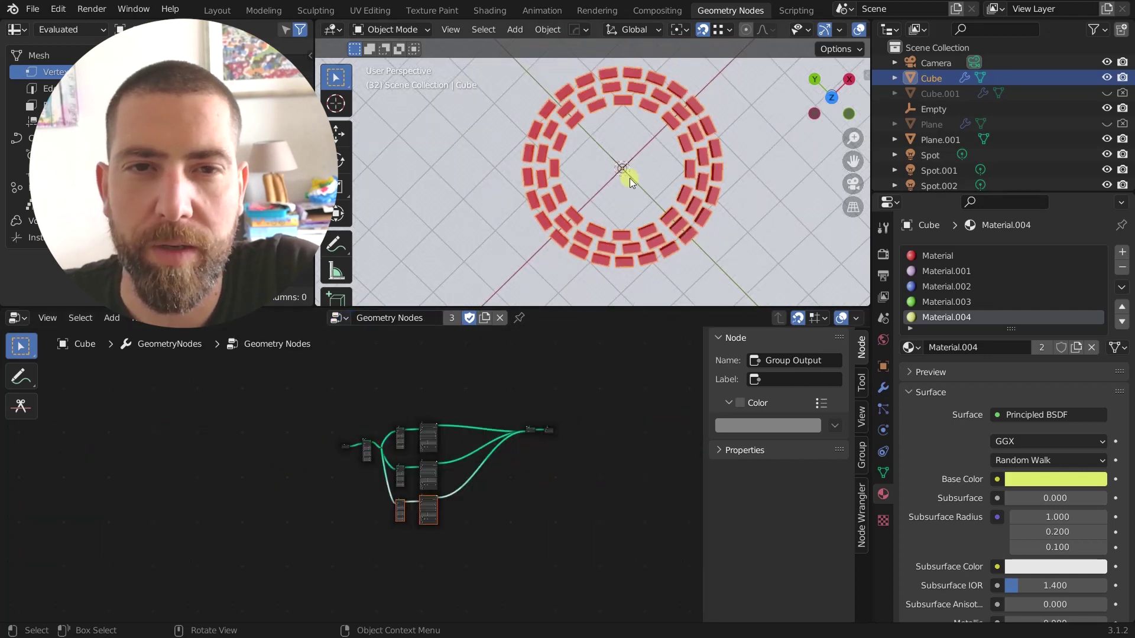
Set the X scale of the Transform node after the Group Input to 2.200 to lengthen the bricks
{"action": "scroll", "coordinate": [629, 179], "scroll_direction": "up", "scroll_amount": 2}
{"action": "scroll", "coordinate": [459, 509], "scroll_direction": "up", "scroll_amount": 2}
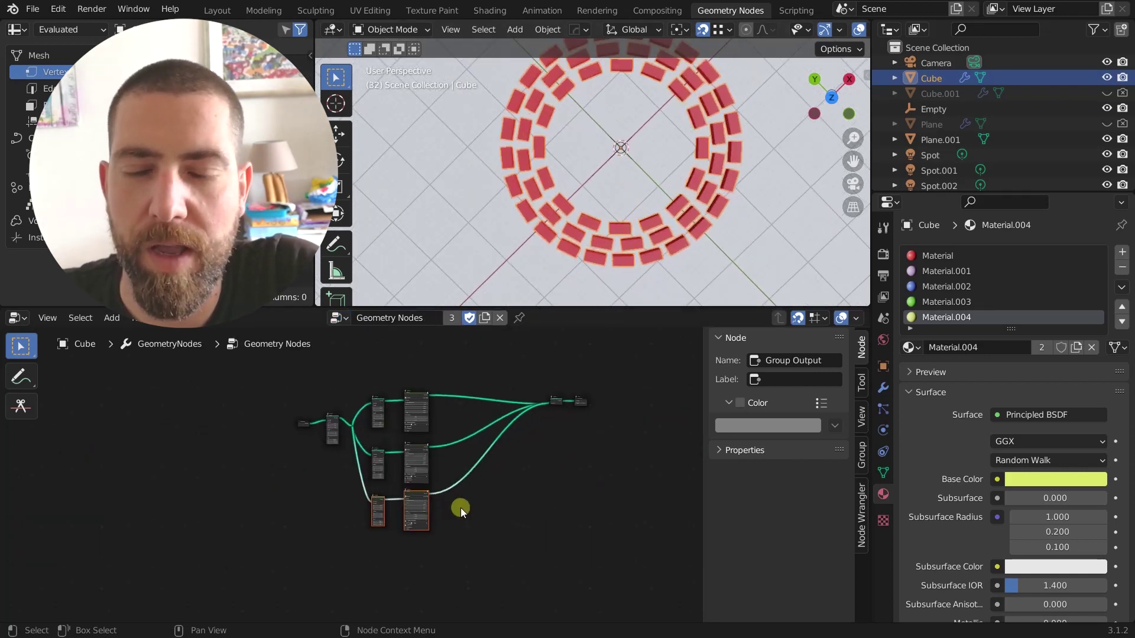
{"action": "middle_click_drag", "start_coordinate": [460, 509], "coordinate": [487, 526]}
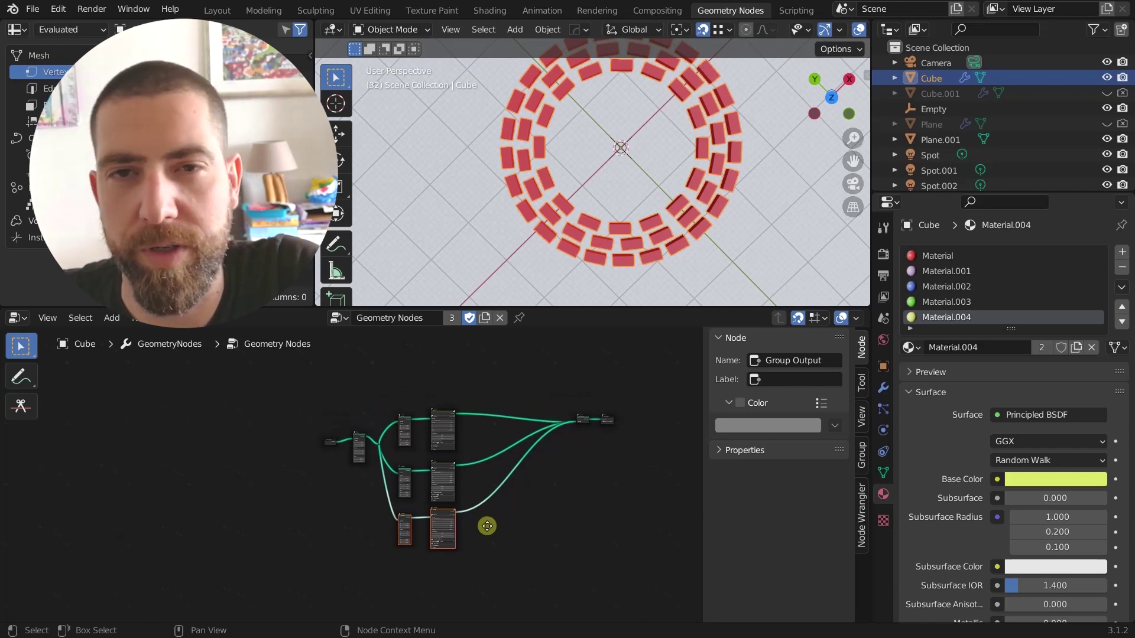
{"action": "scroll", "coordinate": [403, 469], "scroll_direction": "up", "scroll_amount": 5}
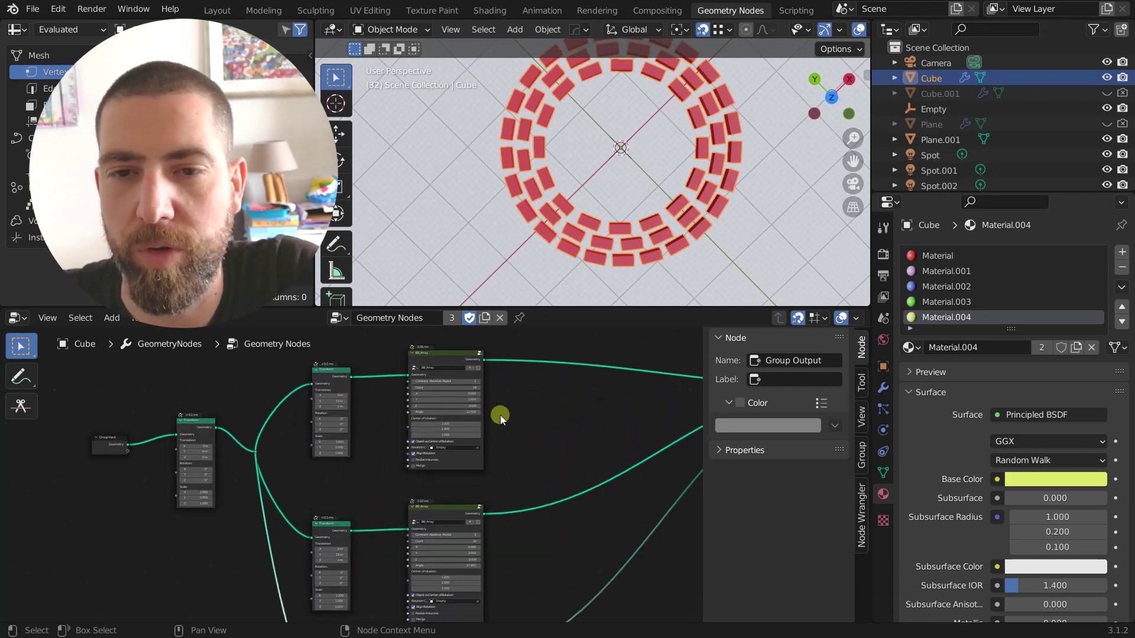
{"action": "scroll", "coordinate": [194, 481], "scroll_direction": "up", "scroll_amount": 3}
{"action": "left_click", "coordinate": [158, 474]}
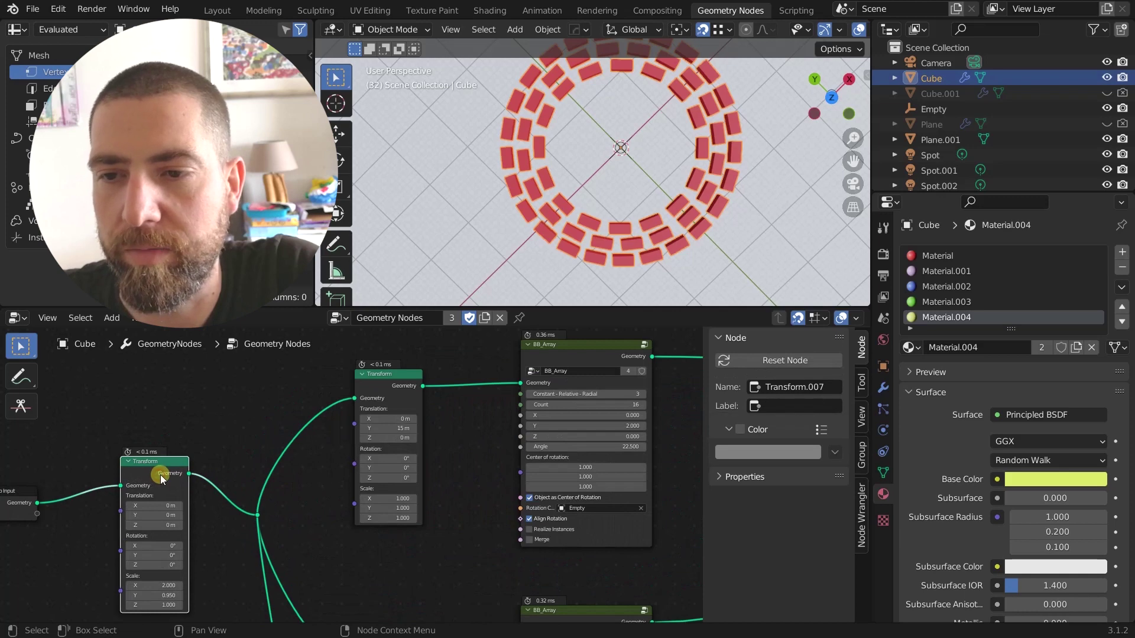
{"action": "scroll", "coordinate": [160, 475], "scroll_direction": "down", "scroll_amount": 3}
{"action": "scroll", "coordinate": [623, 216], "scroll_direction": "up", "scroll_amount": 3}
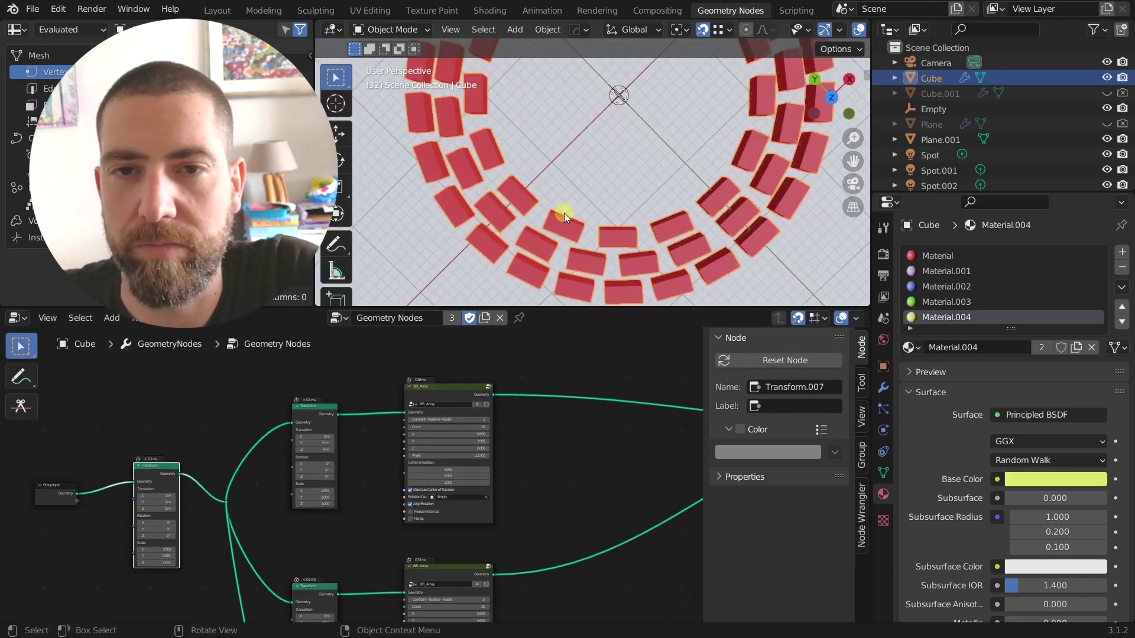
{"action": "scroll", "coordinate": [564, 213], "scroll_direction": "down", "scroll_amount": 1}
{"action": "scroll", "coordinate": [321, 424], "scroll_direction": "up", "scroll_amount": 3}
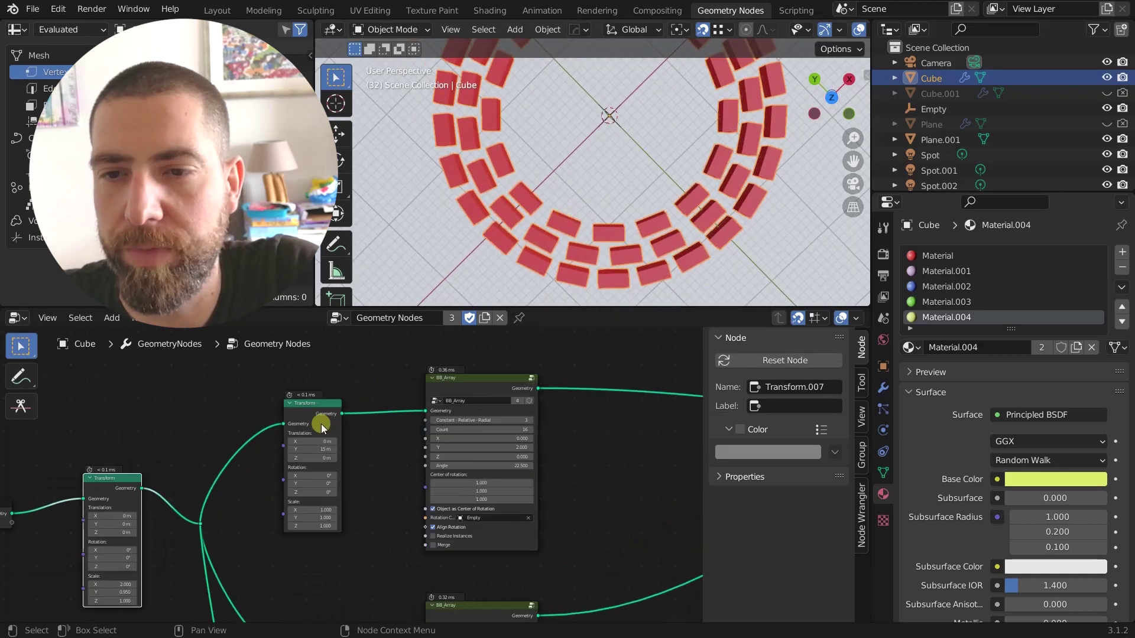
{"action": "scroll", "coordinate": [250, 410], "scroll_direction": "up", "scroll_amount": 1}
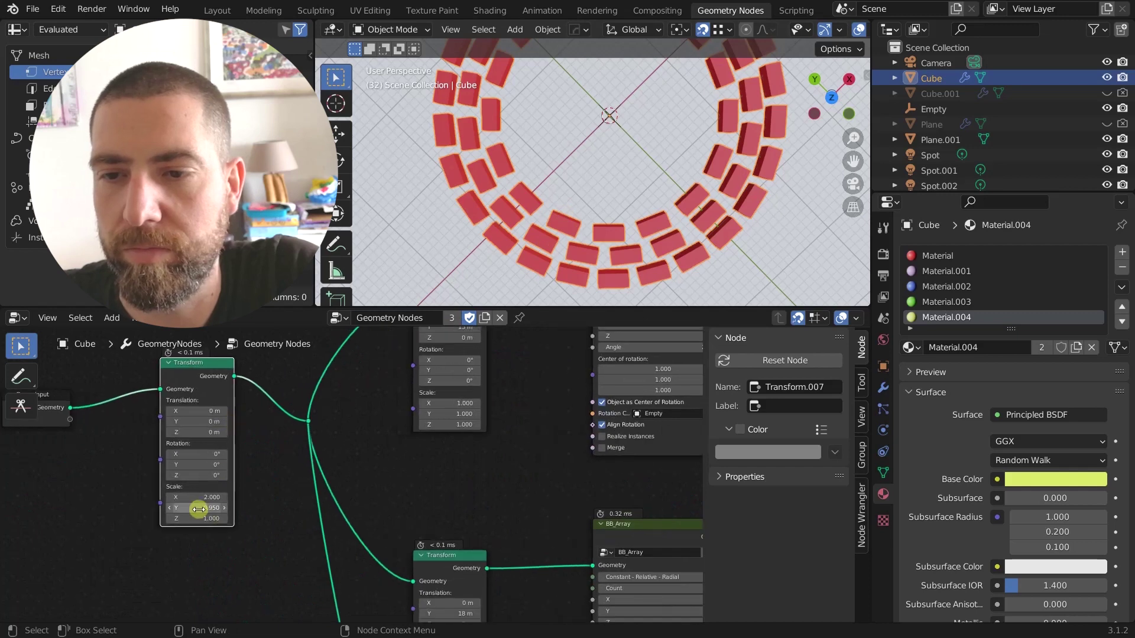
{"action": "left_click_drag", "start_coordinate": [203, 498], "coordinate": [213, 499]}
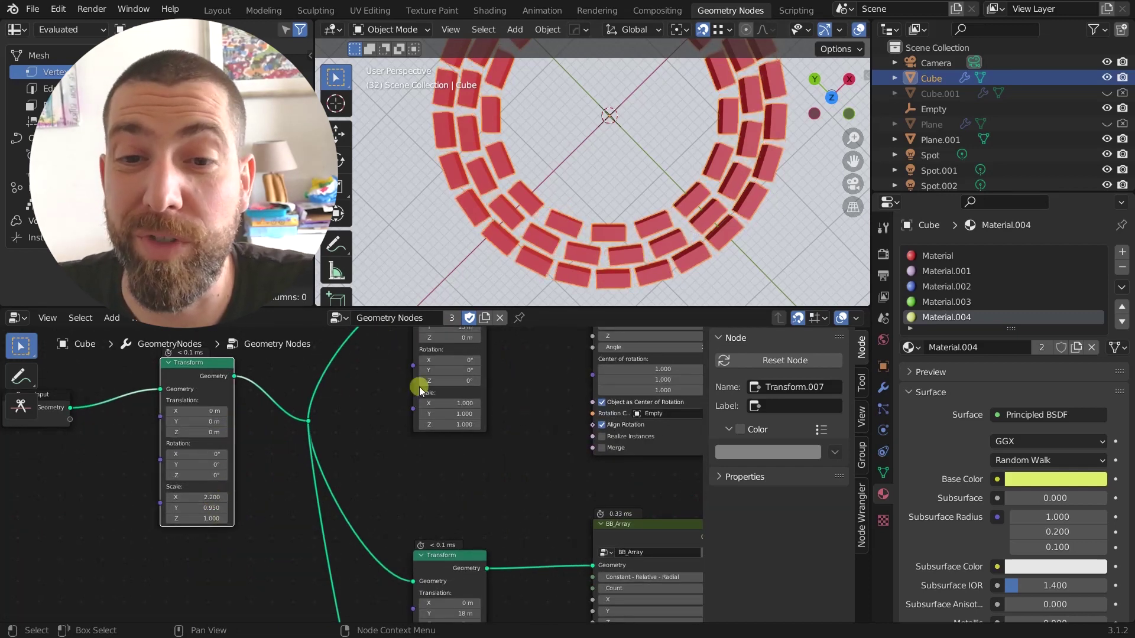
Examine the first branch's Transform translation and its BB_Array radial settings against the rings
{"action": "scroll", "coordinate": [410, 391], "scroll_direction": "down", "scroll_amount": 3}
{"action": "middle_click_drag", "start_coordinate": [388, 353], "coordinate": [368, 457]}
{"action": "scroll", "coordinate": [418, 413], "scroll_direction": "up", "scroll_amount": 1}
{"action": "middle_click_drag", "start_coordinate": [417, 413], "coordinate": [377, 402]}
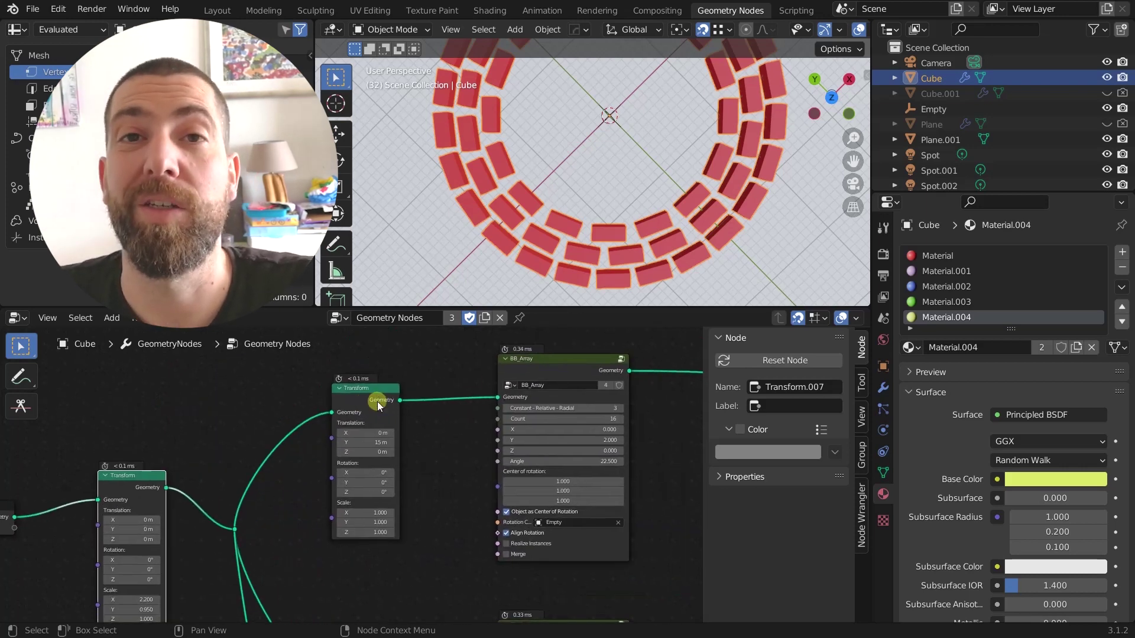
{"action": "left_click", "coordinate": [532, 367]}
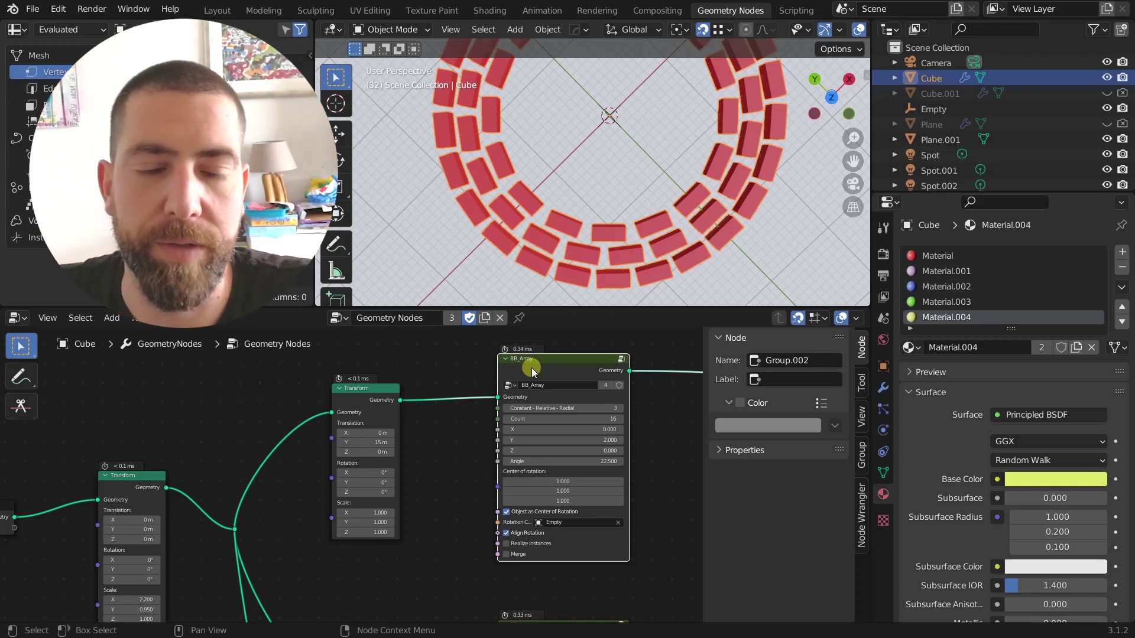
{"action": "scroll", "coordinate": [531, 367], "scroll_direction": "down", "scroll_amount": 5}
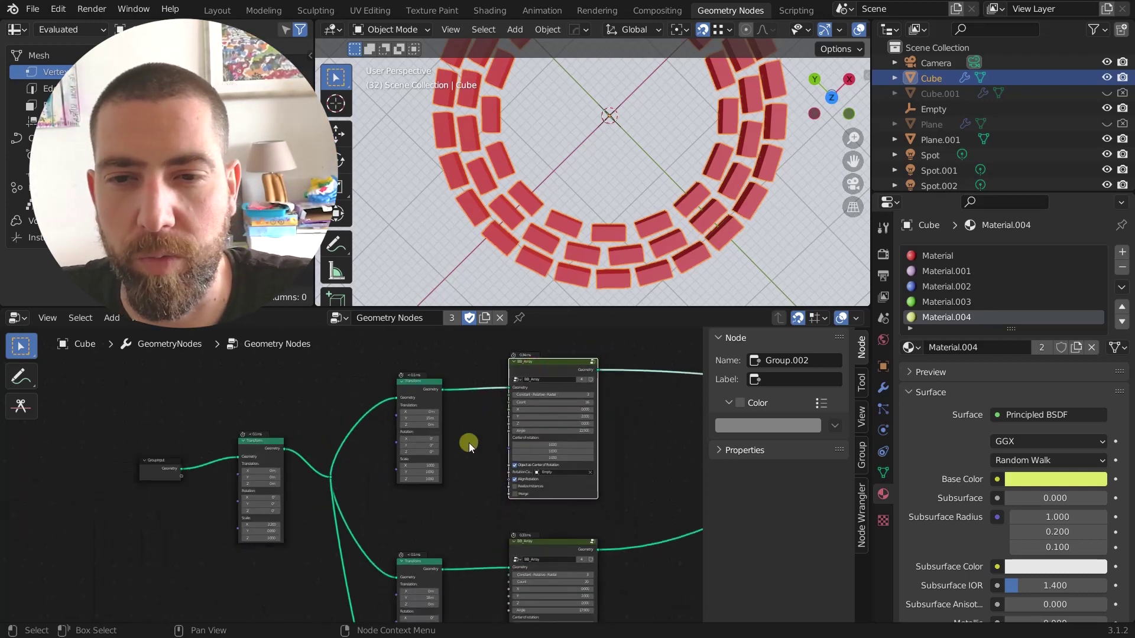
{"action": "scroll", "coordinate": [470, 442], "scroll_direction": "up", "scroll_amount": 5}
{"action": "middle_click_drag", "start_coordinate": [469, 443], "coordinate": [449, 457]}
{"action": "scroll", "coordinate": [396, 429], "scroll_direction": "up", "scroll_amount": 6}
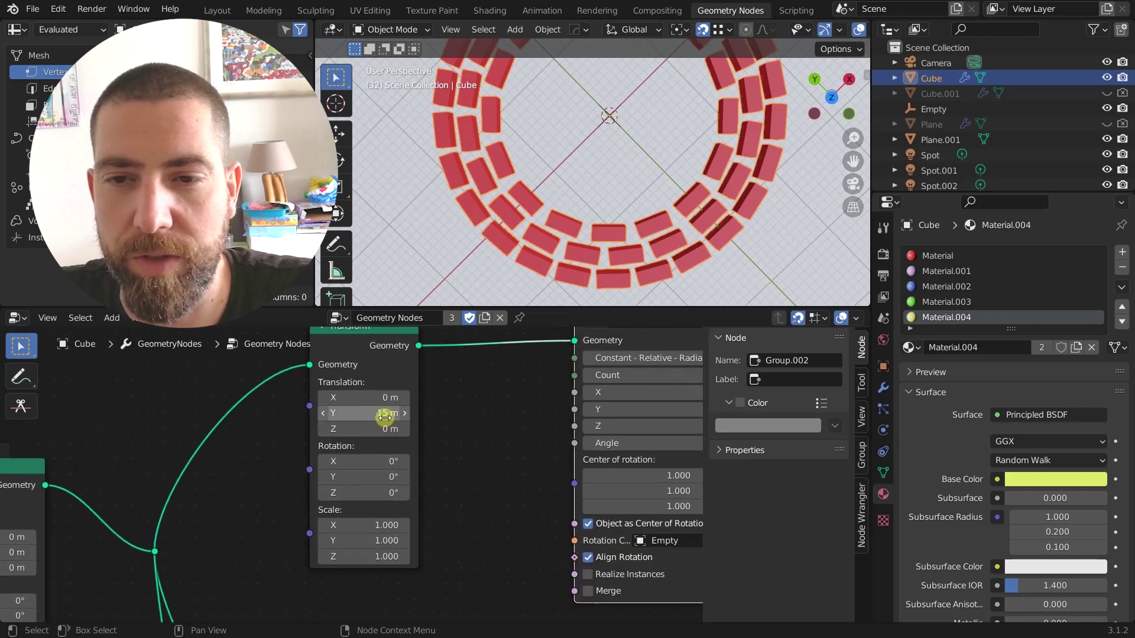
{"action": "scroll", "coordinate": [383, 417], "scroll_direction": "down", "scroll_amount": 4}
{"action": "scroll", "coordinate": [393, 416], "scroll_direction": "down", "scroll_amount": 2}
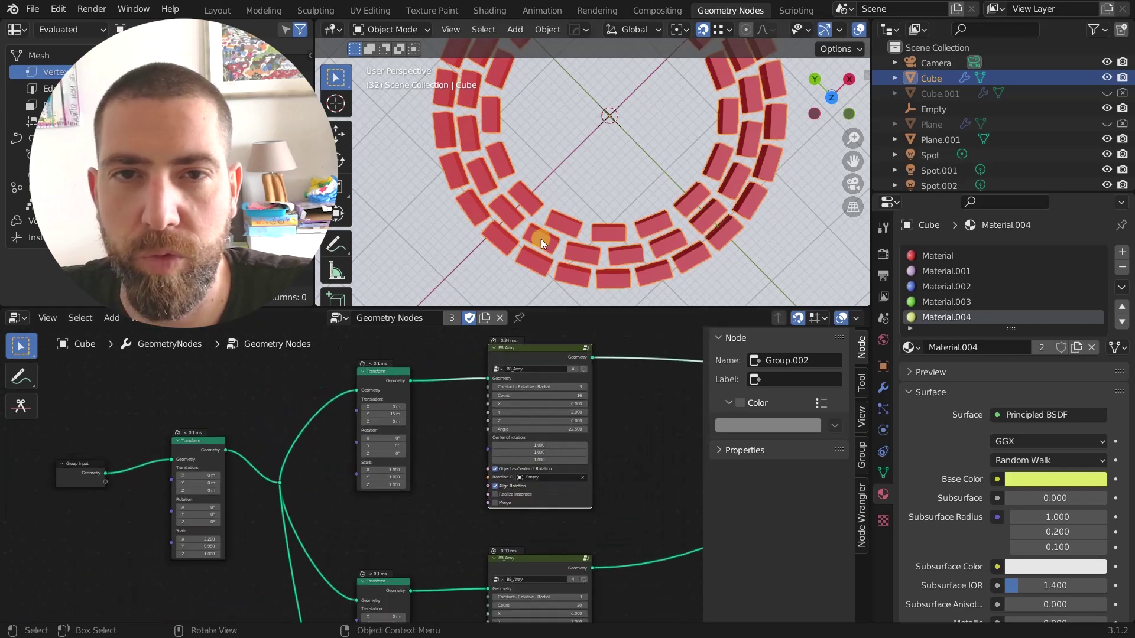
Select the Empty at the rings' centre, reselect the Cube, and check the rotation centre in the first BB_Array node
{"action": "scroll", "coordinate": [598, 154], "scroll_direction": "down", "scroll_amount": 3}
{"action": "scroll", "coordinate": [598, 154], "scroll_direction": "up", "scroll_amount": 5}
{"action": "left_click", "coordinate": [597, 128]}
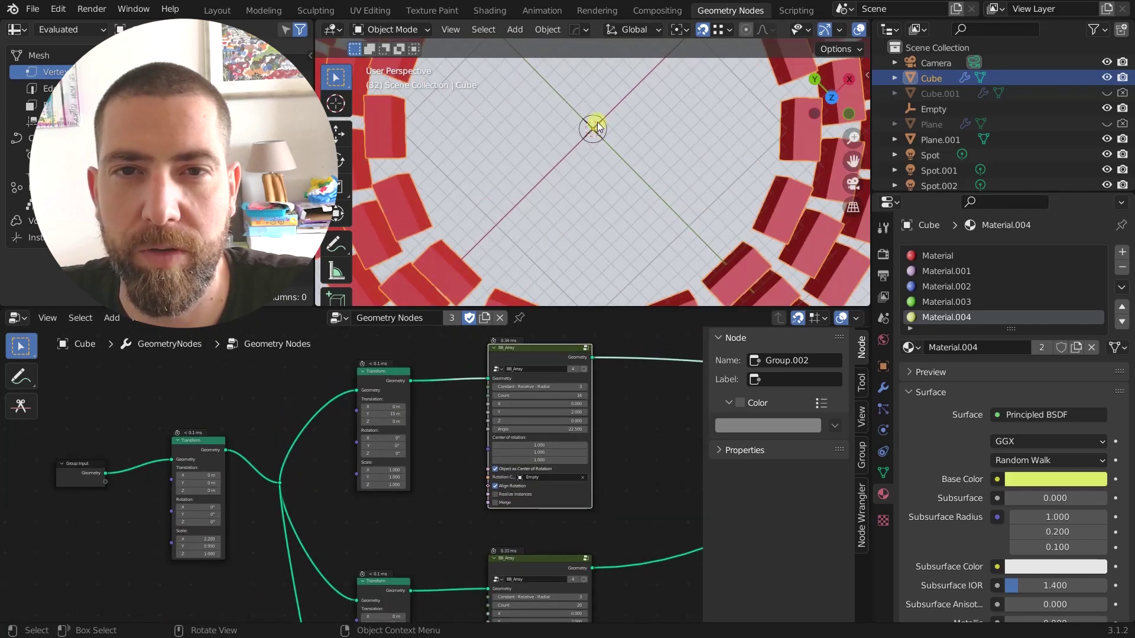
{"action": "scroll", "coordinate": [605, 134], "scroll_direction": "down", "scroll_amount": 4}
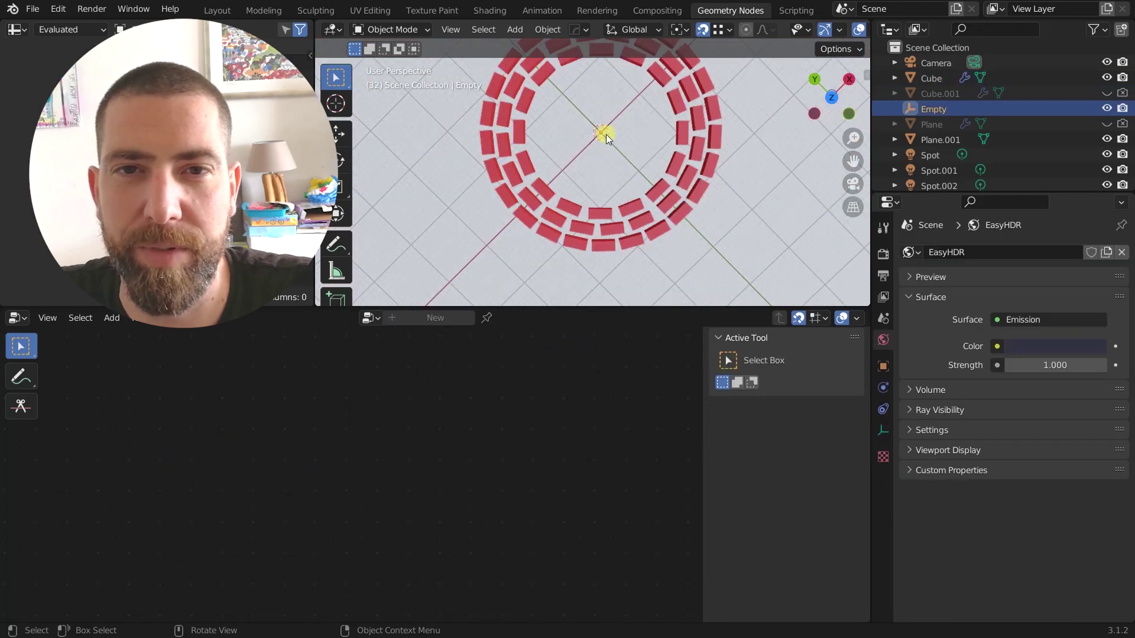
{"action": "left_click", "coordinate": [663, 77]}
{"action": "scroll", "coordinate": [542, 502], "scroll_direction": "up", "scroll_amount": 3}
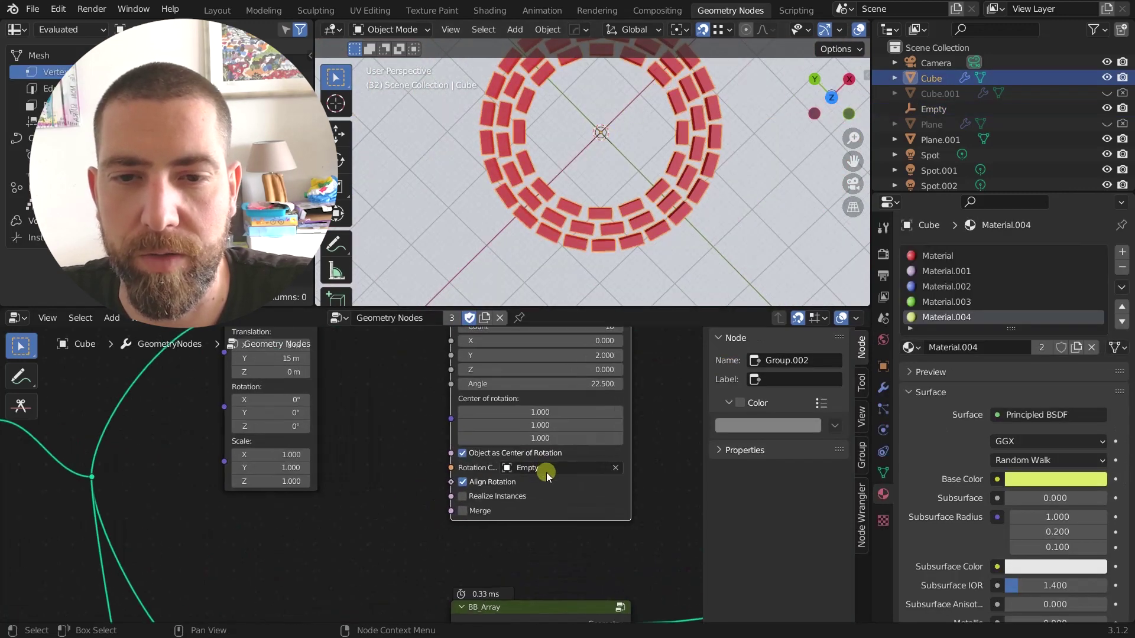
{"action": "scroll", "coordinate": [546, 473], "scroll_direction": "down", "scroll_amount": 5}
{"action": "scroll", "coordinate": [452, 460], "scroll_direction": "up", "scroll_amount": 3}
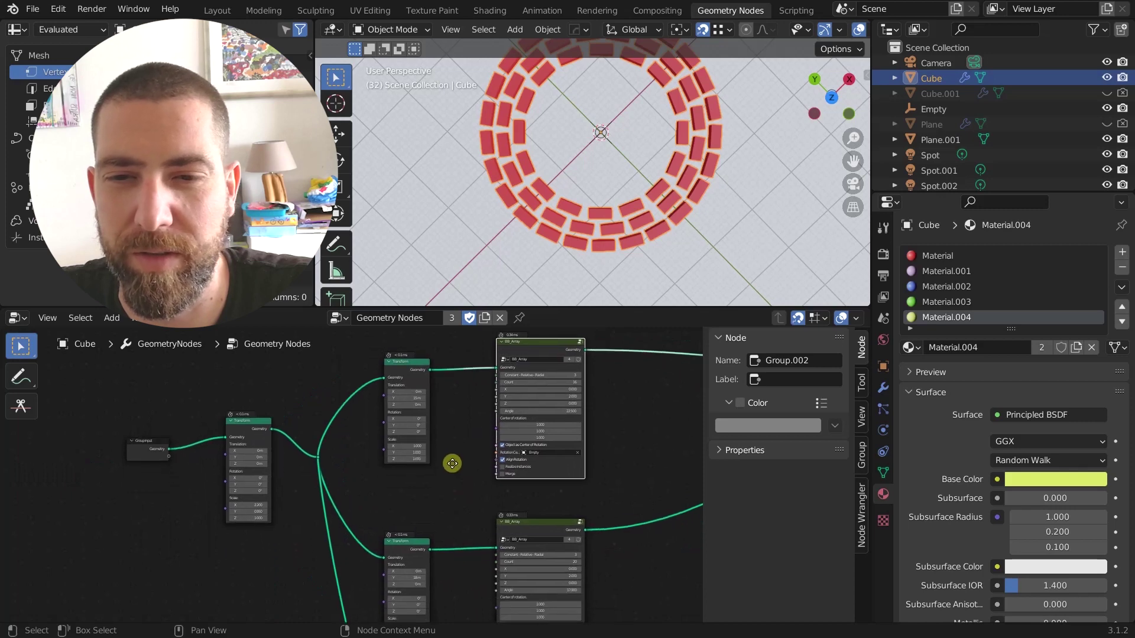
Set the Y translation of the first branch's Transform node to 14.5 m
{"action": "middle_click_drag", "start_coordinate": [448, 445], "coordinate": [461, 436]}
{"action": "scroll", "coordinate": [449, 383], "scroll_direction": "up", "scroll_amount": 4}
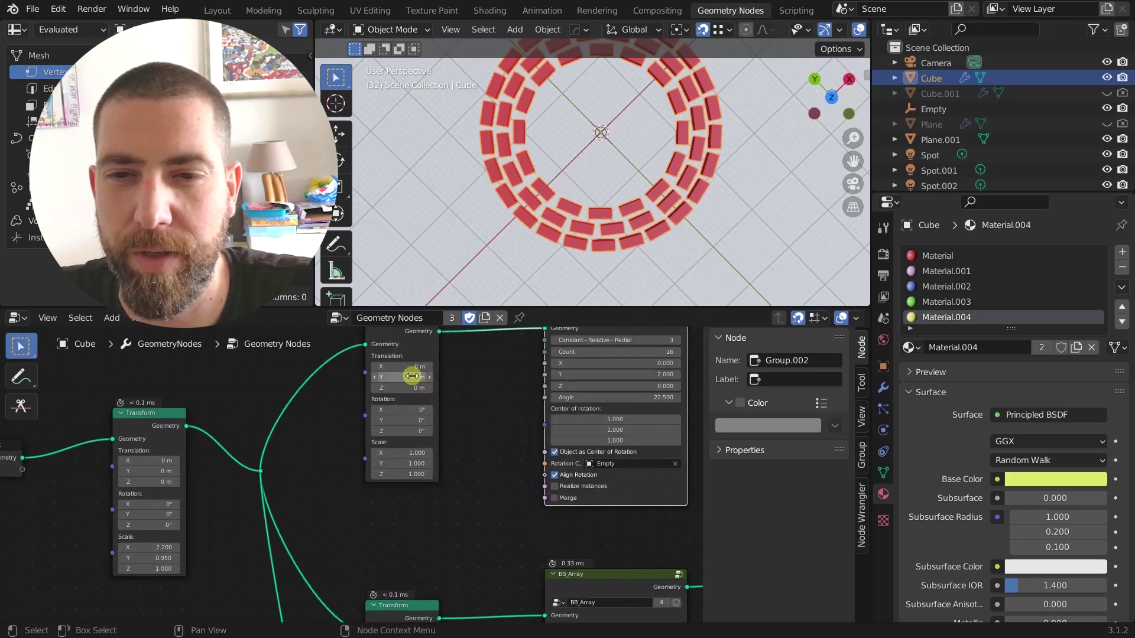
{"action": "scroll", "coordinate": [446, 388], "scroll_direction": "down", "scroll_amount": 4}
{"action": "scroll", "coordinate": [425, 381], "scroll_direction": "up", "scroll_amount": 3}
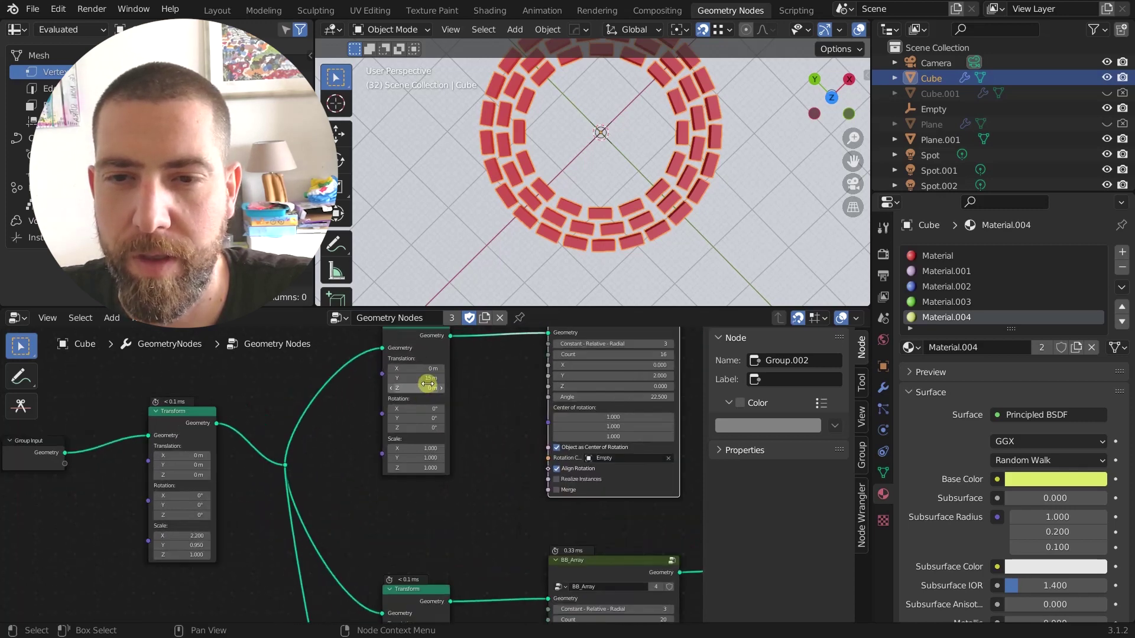
{"action": "left_click_drag", "start_coordinate": [423, 379], "coordinate": [418, 378]}
{"action": "scroll", "coordinate": [458, 437], "scroll_direction": "down", "scroll_amount": 4}
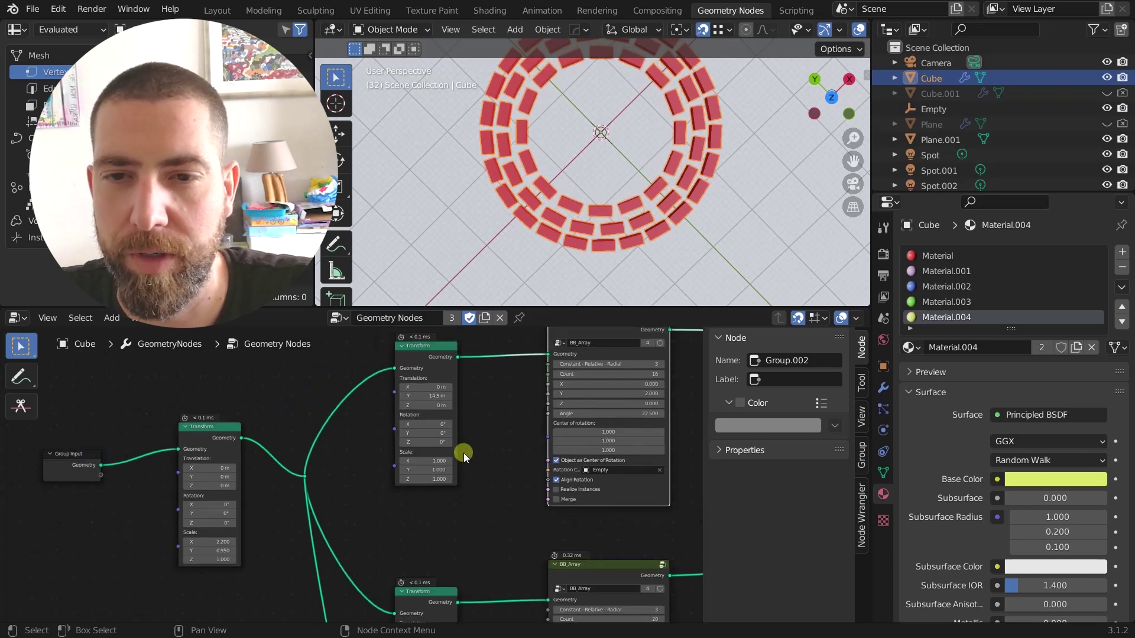
Set the Y translation of the second branch's Transform node to 17.5 m
{"action": "middle_click_drag", "start_coordinate": [495, 504], "coordinate": [439, 561]}
{"action": "scroll", "coordinate": [470, 380], "scroll_direction": "down", "scroll_amount": 5}
{"action": "scroll", "coordinate": [470, 381], "scroll_direction": "down", "scroll_amount": 1}
{"action": "left_click_drag", "start_coordinate": [533, 408], "coordinate": [395, 523]}
{"action": "scroll", "coordinate": [390, 391], "scroll_direction": "down", "scroll_amount": 8}
{"action": "scroll", "coordinate": [390, 391], "scroll_direction": "up", "scroll_amount": 6}
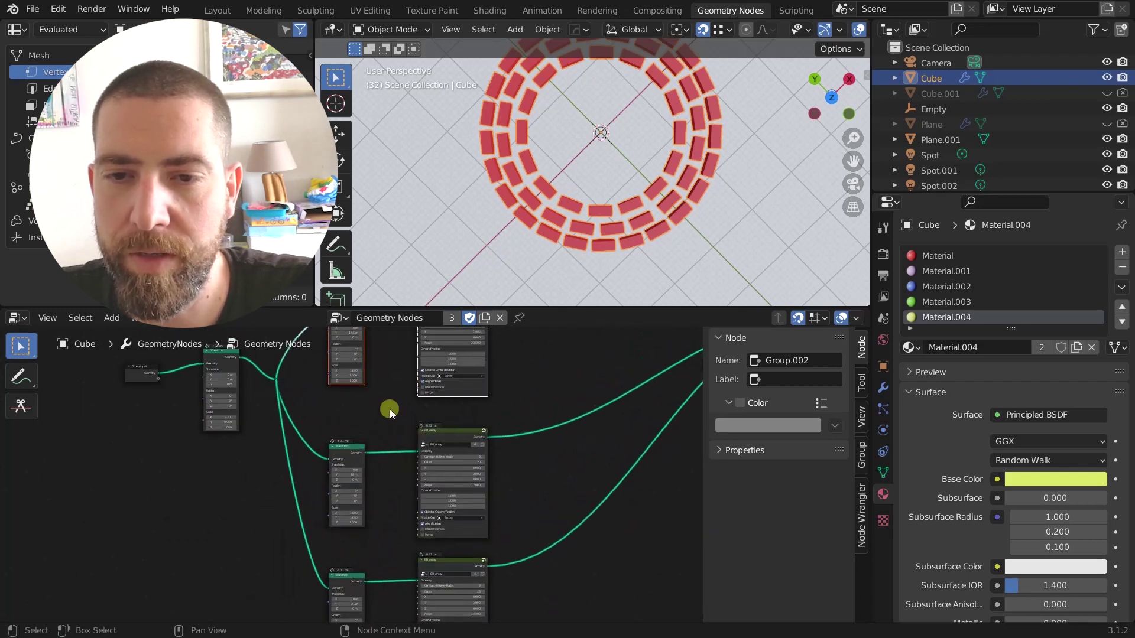
{"action": "scroll", "coordinate": [282, 505], "scroll_direction": "up", "scroll_amount": 2}
{"action": "mouse_move", "coordinate": [334, 449]}
{"action": "left_mouse_down"}
{"action": "mouse_move", "coordinate": [304, 451]}
{"action": "mouse_move", "coordinate": [329, 455]}
{"action": "left_mouse_up"}
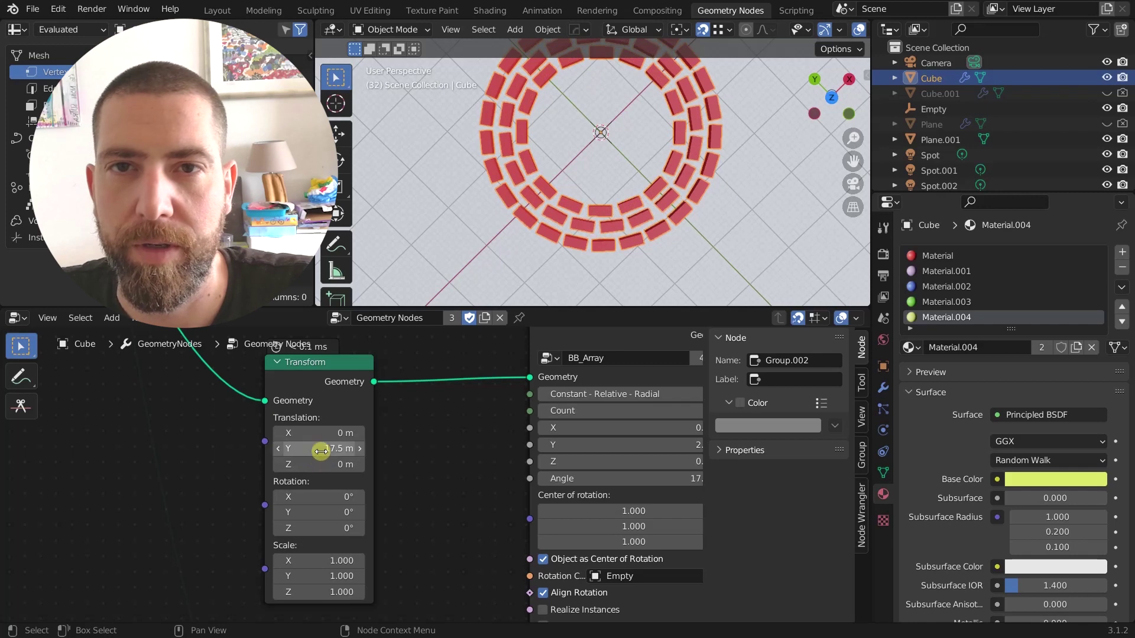
Duplicate the third branch's Transform and BB_Array nodes and place the copies directly below it as a fourth branch
{"action": "scroll", "coordinate": [452, 430], "scroll_direction": "down", "scroll_amount": 1}
{"action": "scroll", "coordinate": [626, 458], "scroll_direction": "down", "scroll_amount": 1}
{"action": "scroll", "coordinate": [641, 431], "scroll_direction": "up", "scroll_amount": 1}
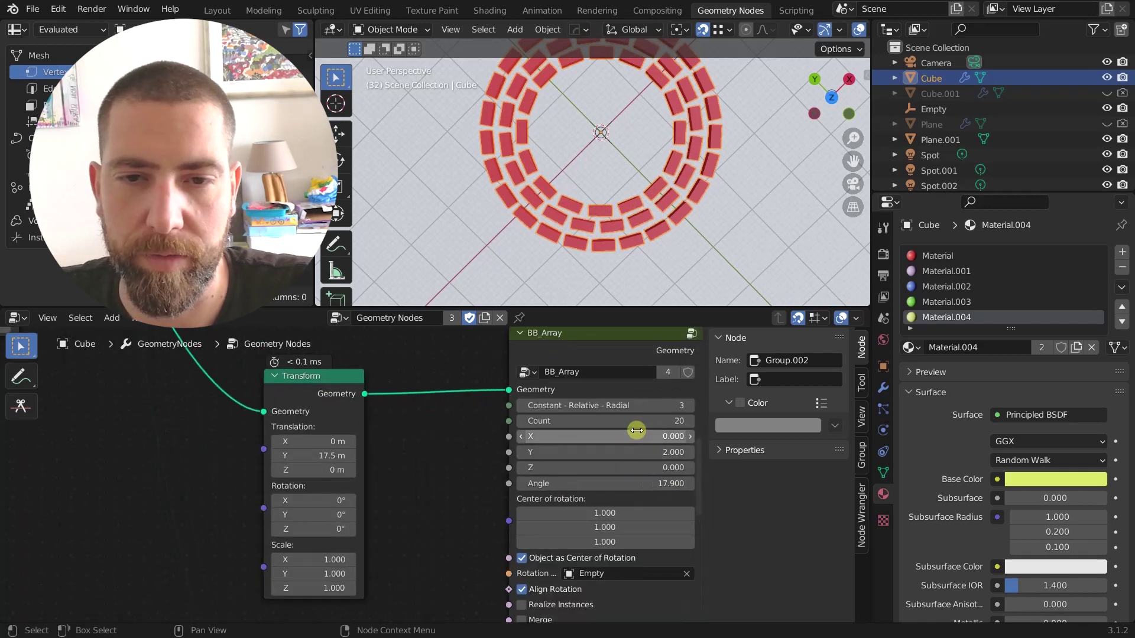
{"action": "left_click_drag", "start_coordinate": [663, 423], "coordinate": [653, 425]}
{"action": "scroll", "coordinate": [387, 455], "scroll_direction": "down", "scroll_amount": 4}
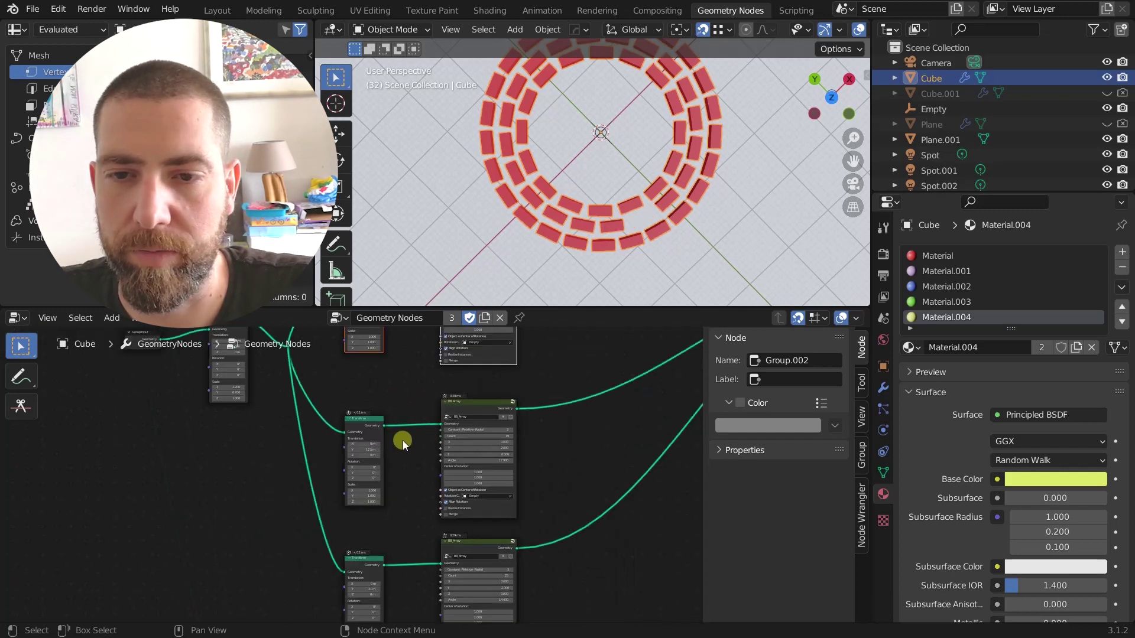
{"action": "left_click_drag", "start_coordinate": [466, 403], "coordinate": [379, 491]}
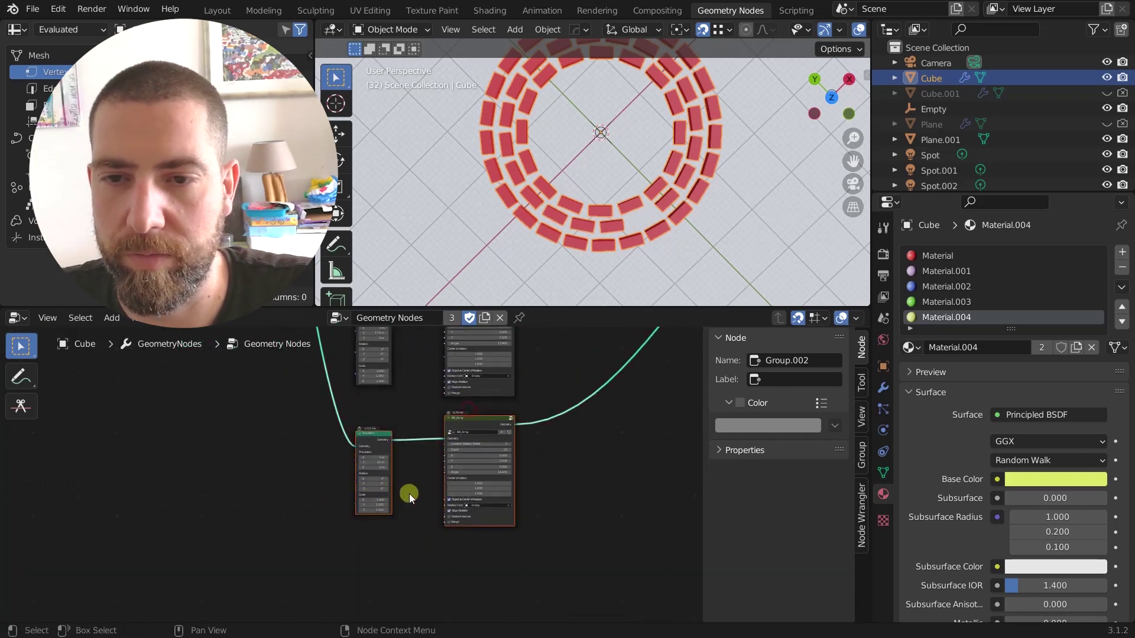
{"action": "key", "text": "shift+d"}
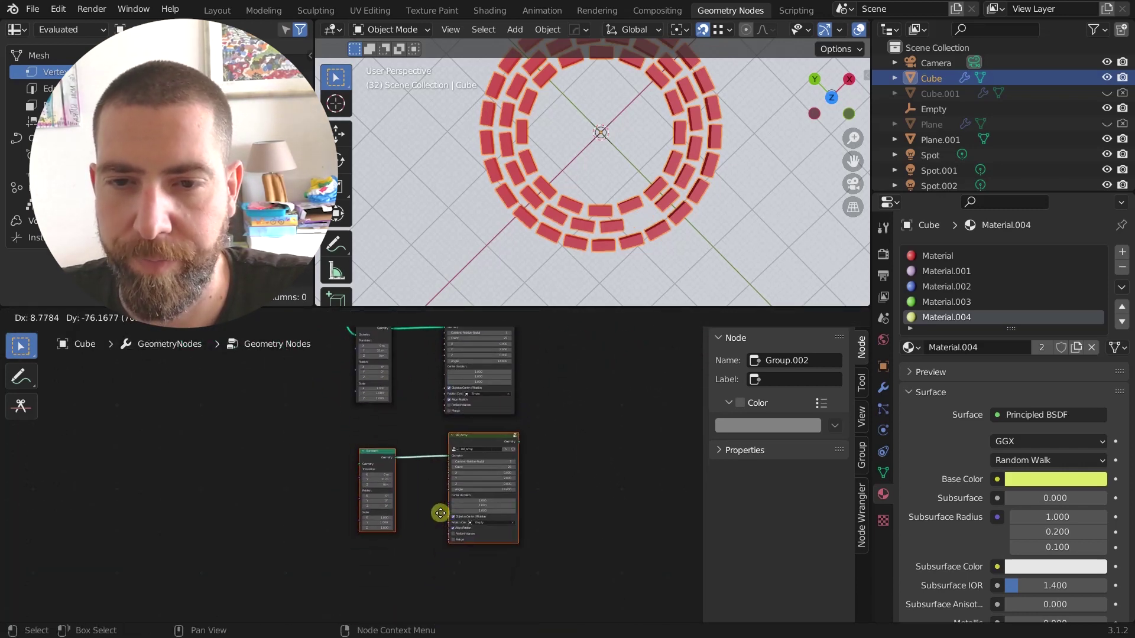
{"action": "left_click", "coordinate": [443, 512]}
Connect the fourth branch between the shared geometry link after the first Transform and the node that joins all branches
{"action": "scroll", "coordinate": [443, 511], "scroll_direction": "down", "scroll_amount": 4}
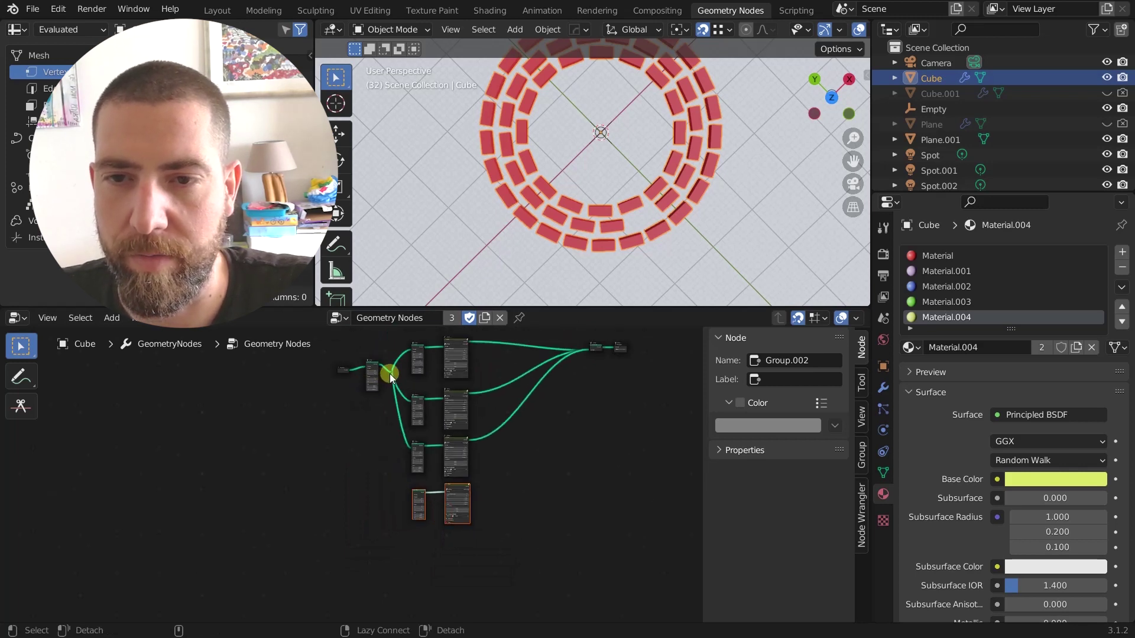
{"action": "right_click_drag", "start_coordinate": [390, 374], "coordinate": [396, 434], "text": "alt"}
{"action": "right_click_drag", "start_coordinate": [413, 501], "coordinate": [596, 348], "text": "alt"}
Set the Y translation of the fourth branch's Transform node to 24.7 m
{"action": "scroll", "coordinate": [479, 478], "scroll_direction": "up", "scroll_amount": 2}
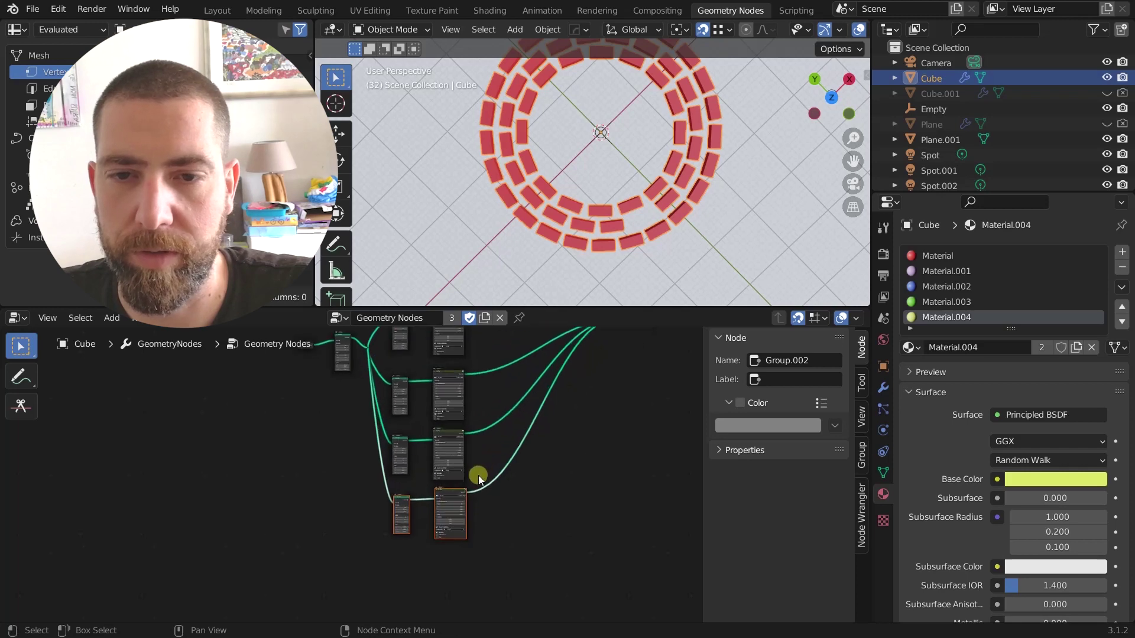
{"action": "scroll", "coordinate": [479, 477], "scroll_direction": "up", "scroll_amount": 6}
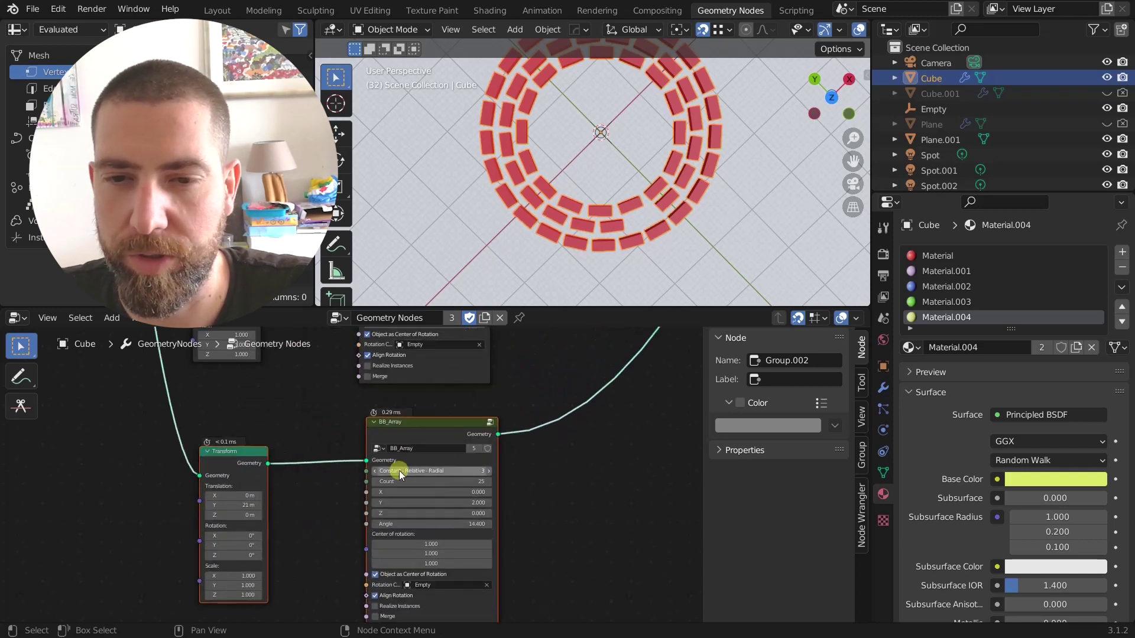
{"action": "middle_click_drag", "start_coordinate": [317, 474], "coordinate": [386, 462]}
{"action": "scroll", "coordinate": [336, 474], "scroll_direction": "up", "scroll_amount": 5}
{"action": "mouse_move", "coordinate": [292, 502]}
{"action": "left_mouse_down"}
{"action": "mouse_move", "coordinate": [317, 501]}
{"action": "mouse_move", "coordinate": [303, 502]}
{"action": "left_mouse_up"}
{"action": "middle_click_drag", "start_coordinate": [443, 543], "coordinate": [420, 500]}
Set the angle of the fourth branch's BB_Array to 11.9 and its count to 30
{"action": "scroll", "coordinate": [552, 435], "scroll_direction": "up", "scroll_amount": 2}
{"action": "scroll", "coordinate": [552, 435], "scroll_direction": "down", "scroll_amount": 3}
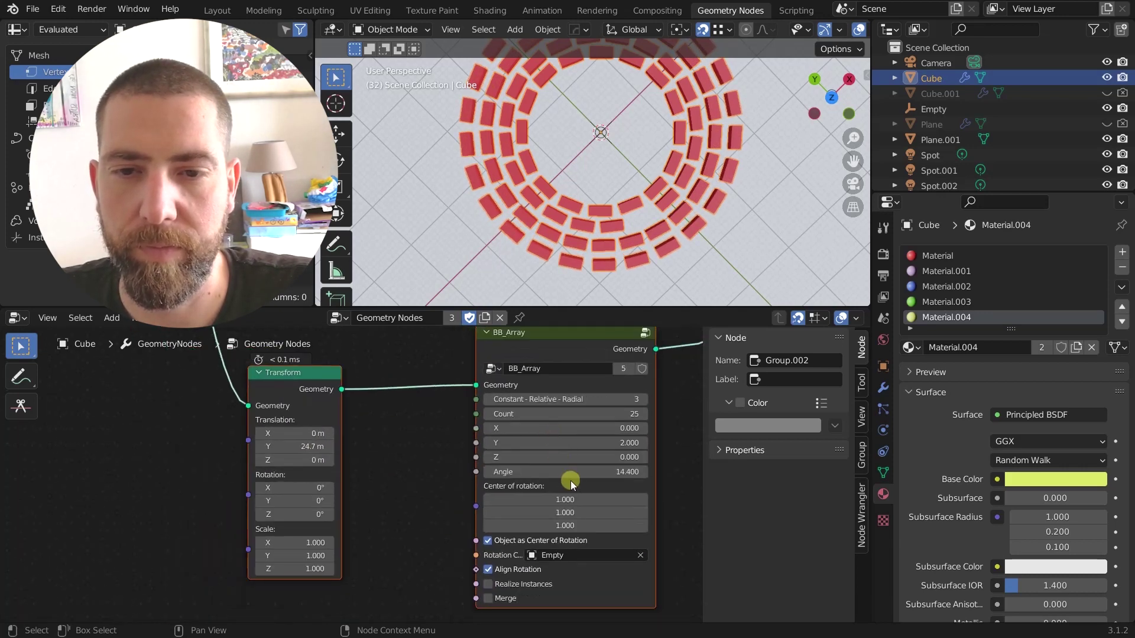
{"action": "mouse_move", "coordinate": [576, 471]}
{"action": "left_mouse_down"}
{"action": "mouse_move", "coordinate": [593, 471]}
{"action": "mouse_move", "coordinate": [570, 477]}
{"action": "left_mouse_up"}
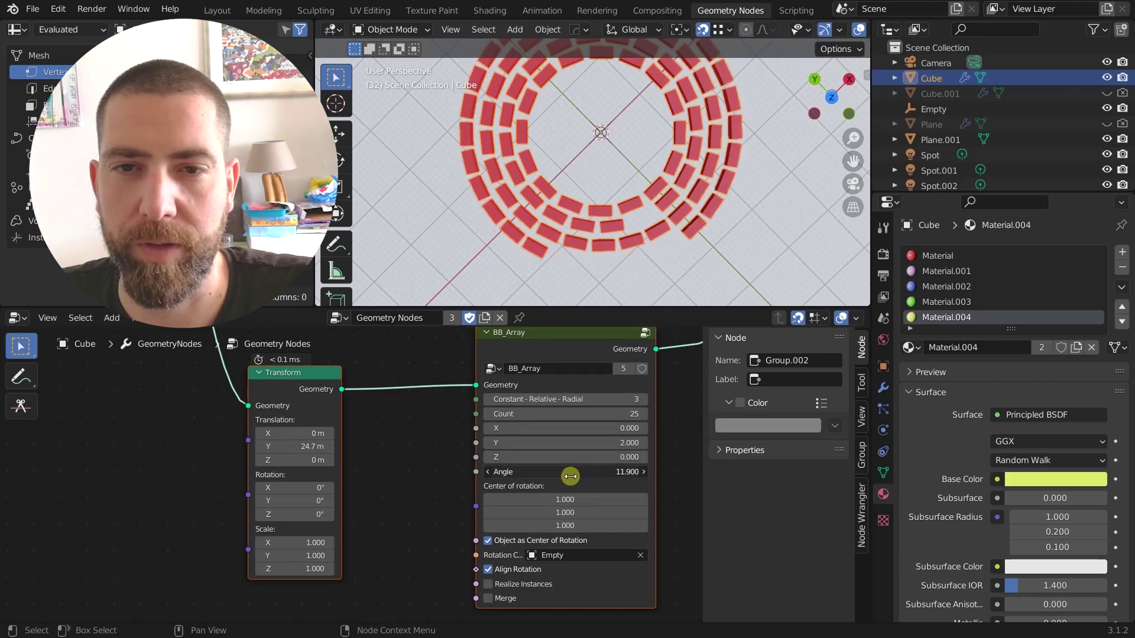
{"action": "left_click", "coordinate": [642, 414]}
{"action": "left_click", "coordinate": [642, 413]}
{"action": "left_click", "coordinate": [642, 414]}
{"action": "left_click", "coordinate": [642, 414]}
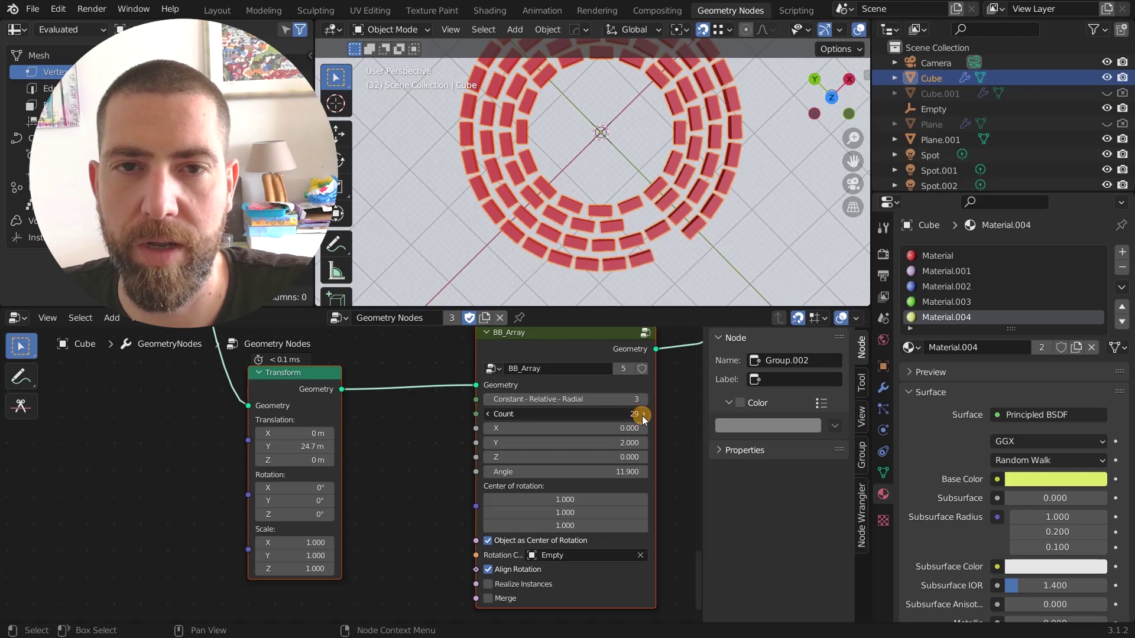
{"action": "left_click", "coordinate": [642, 414]}
{"action": "left_click", "coordinate": [642, 414]}
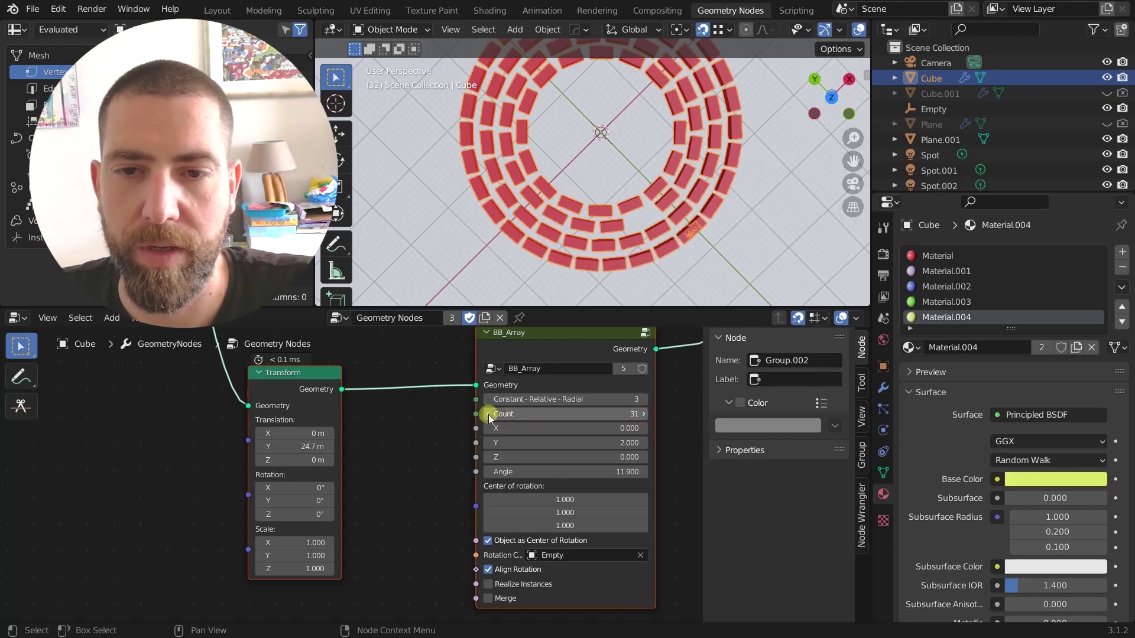
Review the fourth branch's Transform and BB_Array values and its place in the whole node tree
{"action": "scroll", "coordinate": [489, 411], "scroll_direction": "down", "scroll_amount": 5}
{"action": "scroll", "coordinate": [600, 471], "scroll_direction": "down", "scroll_amount": 6}
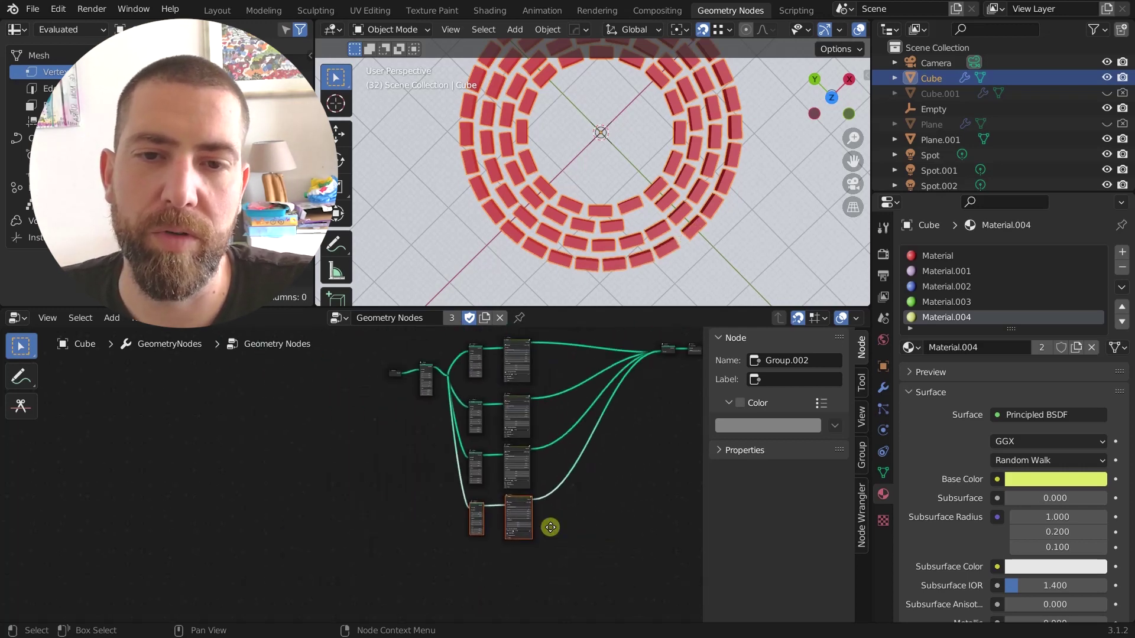
{"action": "middle_click_drag", "start_coordinate": [481, 569], "coordinate": [519, 494]}
{"action": "scroll", "coordinate": [513, 536], "scroll_direction": "up", "scroll_amount": 1}
{"action": "scroll", "coordinate": [441, 555], "scroll_direction": "up", "scroll_amount": 3}
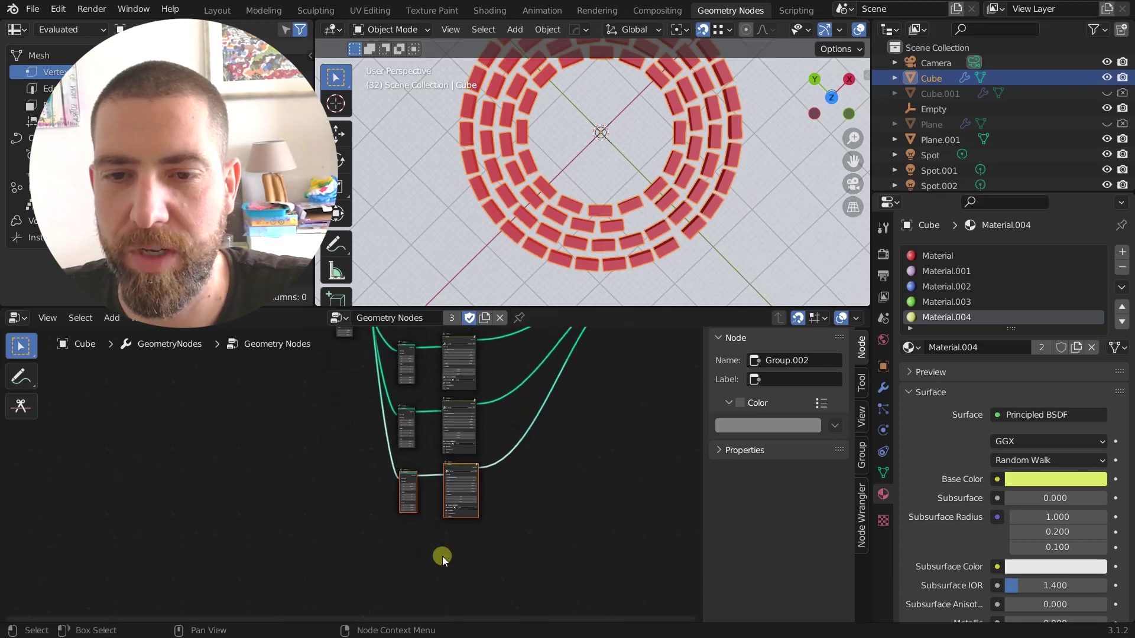
{"action": "scroll", "coordinate": [423, 491], "scroll_direction": "up", "scroll_amount": 5}
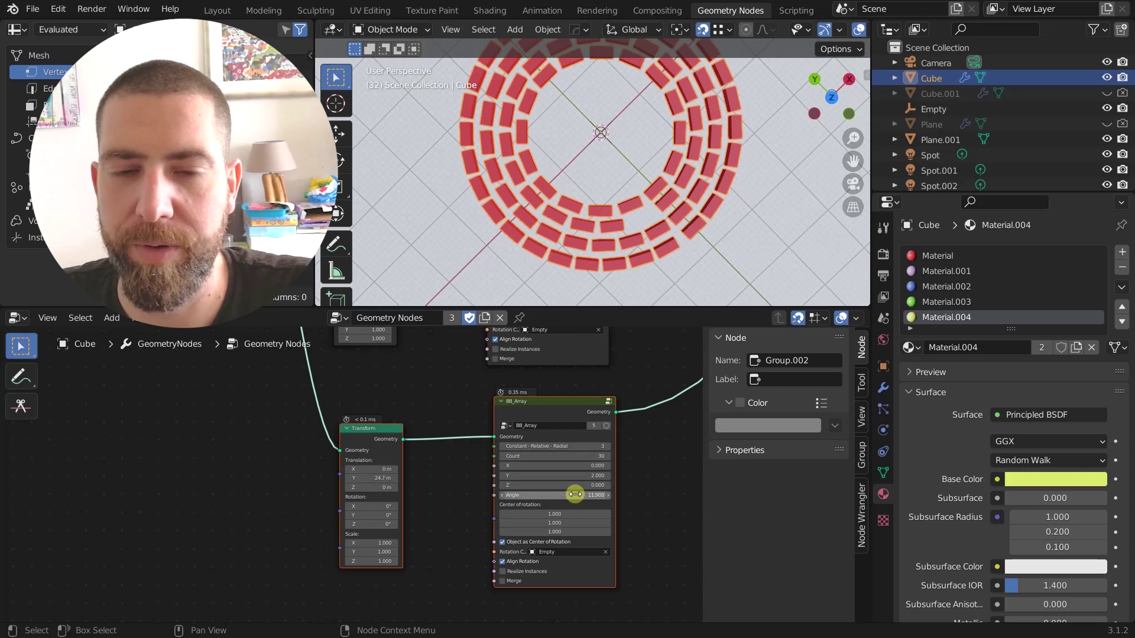
{"action": "scroll", "coordinate": [574, 494], "scroll_direction": "down", "scroll_amount": 2}
{"action": "scroll", "coordinate": [575, 494], "scroll_direction": "down", "scroll_amount": 5}
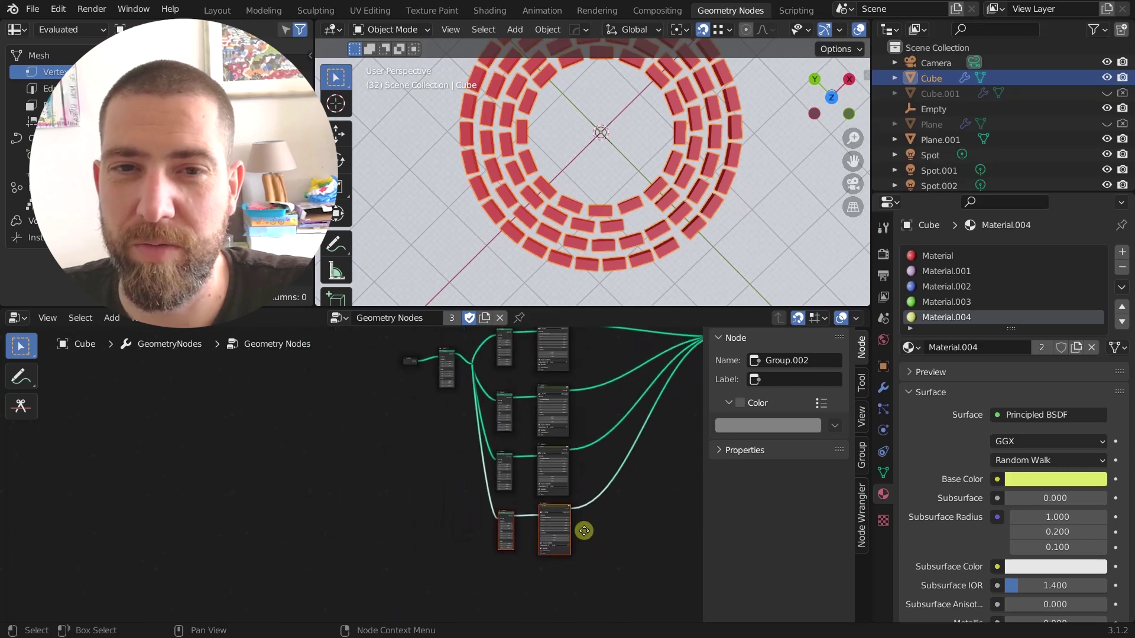
{"action": "middle_click_drag", "start_coordinate": [585, 530], "coordinate": [559, 539]}
{"action": "scroll", "coordinate": [591, 533], "scroll_direction": "down", "scroll_amount": 3}
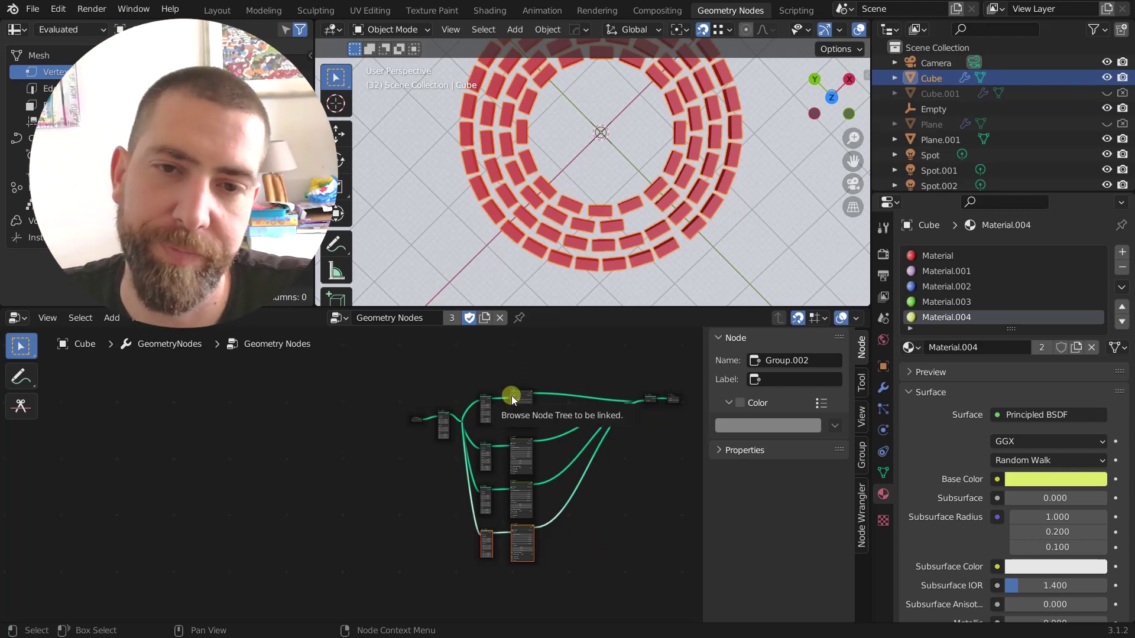
Examine the first branch's nodes and the spacing of the inner rings' bricks up close
{"action": "scroll", "coordinate": [544, 413], "scroll_direction": "up", "scroll_amount": 3}
{"action": "scroll", "coordinate": [456, 427], "scroll_direction": "up", "scroll_amount": 4}
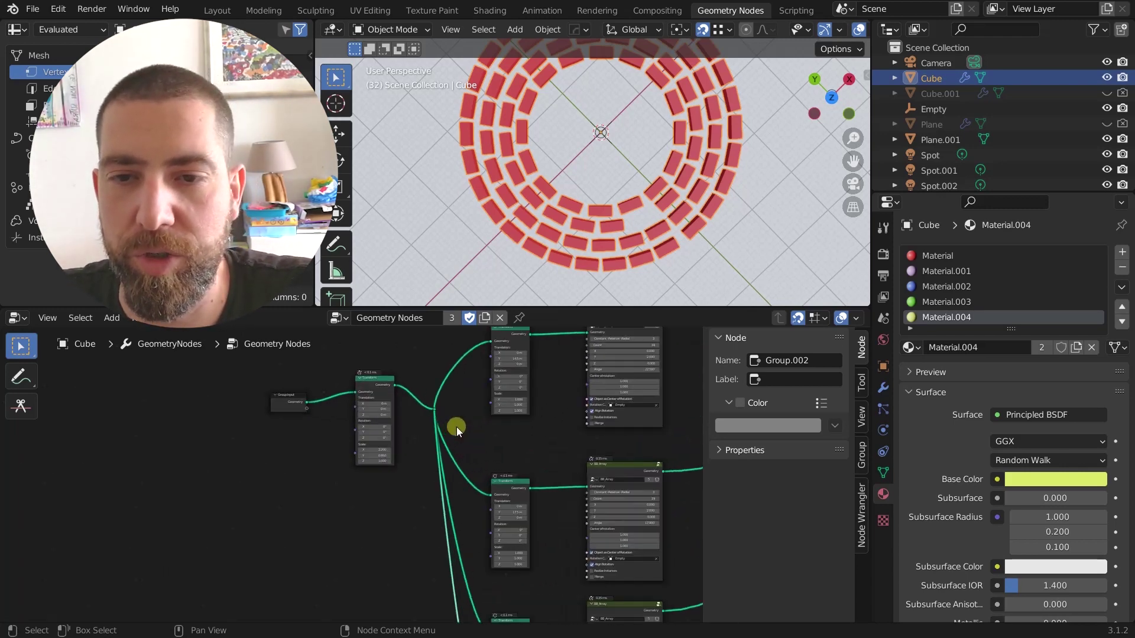
{"action": "middle_click_drag", "start_coordinate": [474, 442], "coordinate": [463, 482]}
{"action": "scroll", "coordinate": [570, 208], "scroll_direction": "up", "scroll_amount": 5}
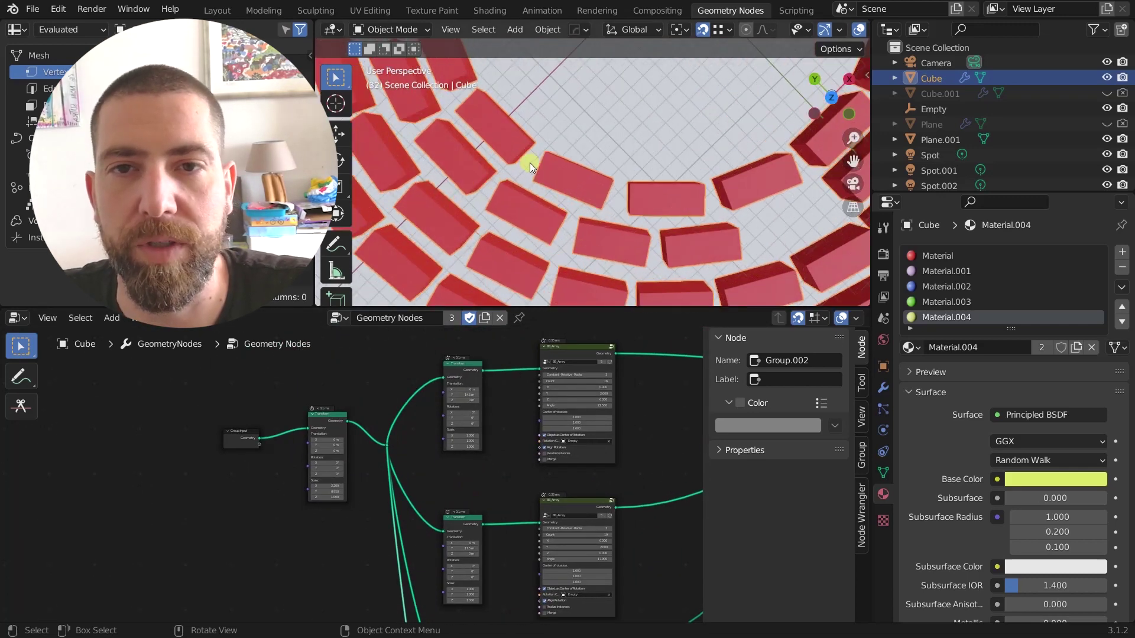
{"action": "scroll", "coordinate": [529, 164], "scroll_direction": "down", "scroll_amount": 5}
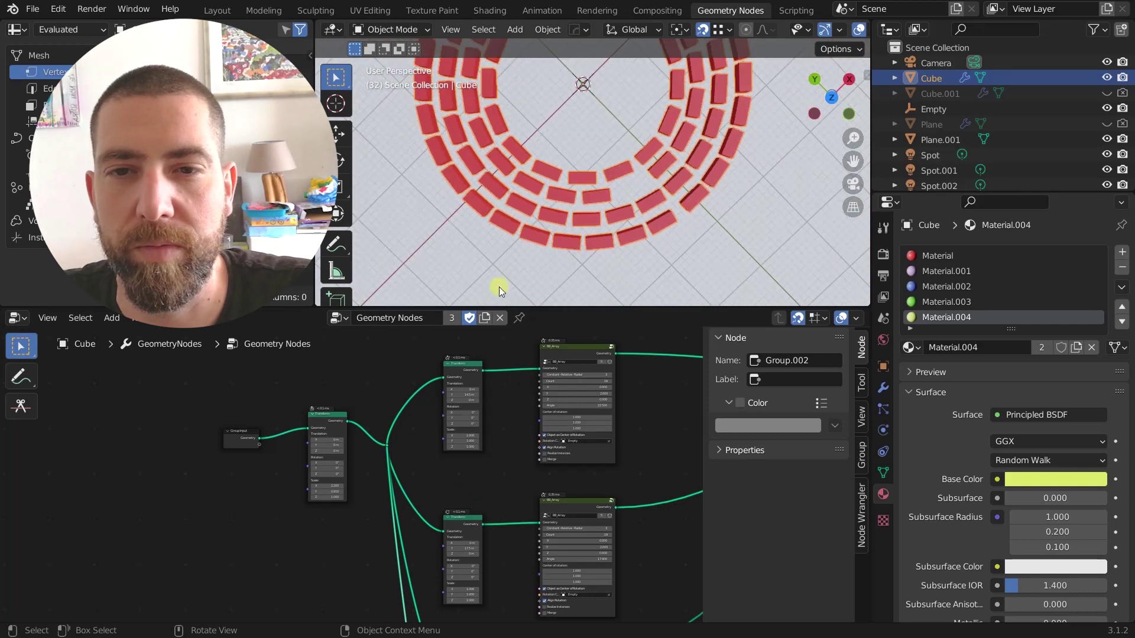
{"action": "scroll", "coordinate": [498, 431], "scroll_direction": "up", "scroll_amount": 3}
{"action": "scroll", "coordinate": [497, 430], "scroll_direction": "down", "scroll_amount": 5}
Set the angle of the first branch's BB_Array to 44.8 and reduce its count to 8
{"action": "middle_click_drag", "start_coordinate": [499, 413], "coordinate": [485, 465]}
{"action": "scroll", "coordinate": [581, 456], "scroll_direction": "up", "scroll_amount": 7}
{"action": "mouse_move", "coordinate": [582, 456]}
{"action": "left_mouse_down"}
{"action": "mouse_move", "coordinate": [719, 456]}
{"action": "mouse_move", "coordinate": [589, 457]}
{"action": "left_mouse_up"}
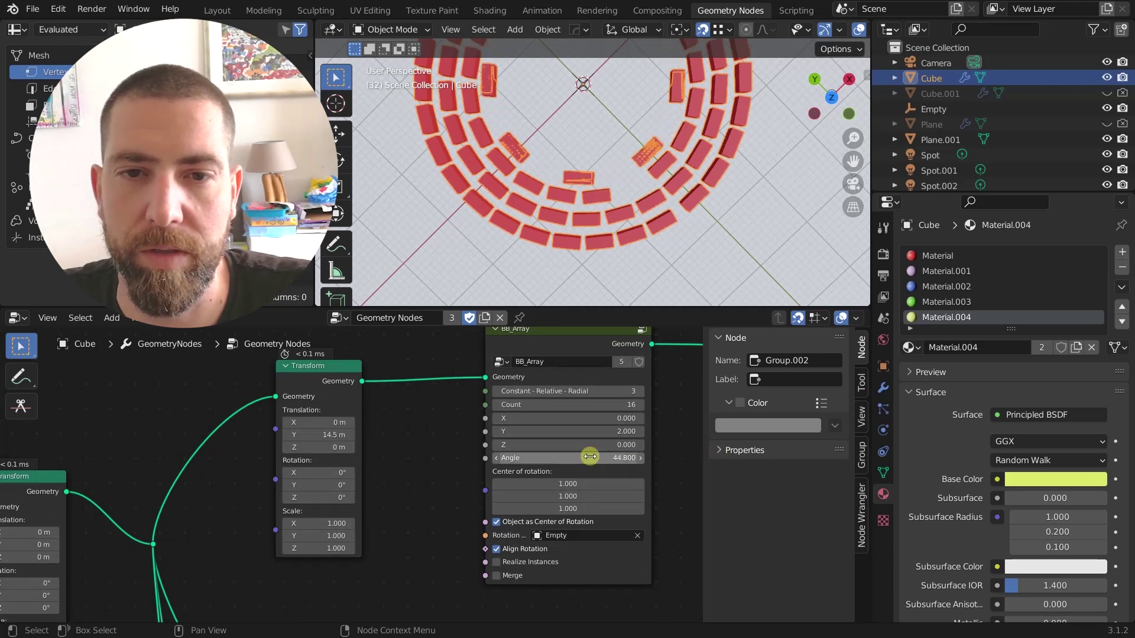
{"action": "left_click", "coordinate": [496, 404]}
{"action": "left_click", "coordinate": [495, 404]}
{"action": "left_click", "coordinate": [496, 404]}
{"action": "left_click", "coordinate": [495, 404]}
{"action": "left_click", "coordinate": [496, 404]}
{"action": "left_click", "coordinate": [495, 404]}
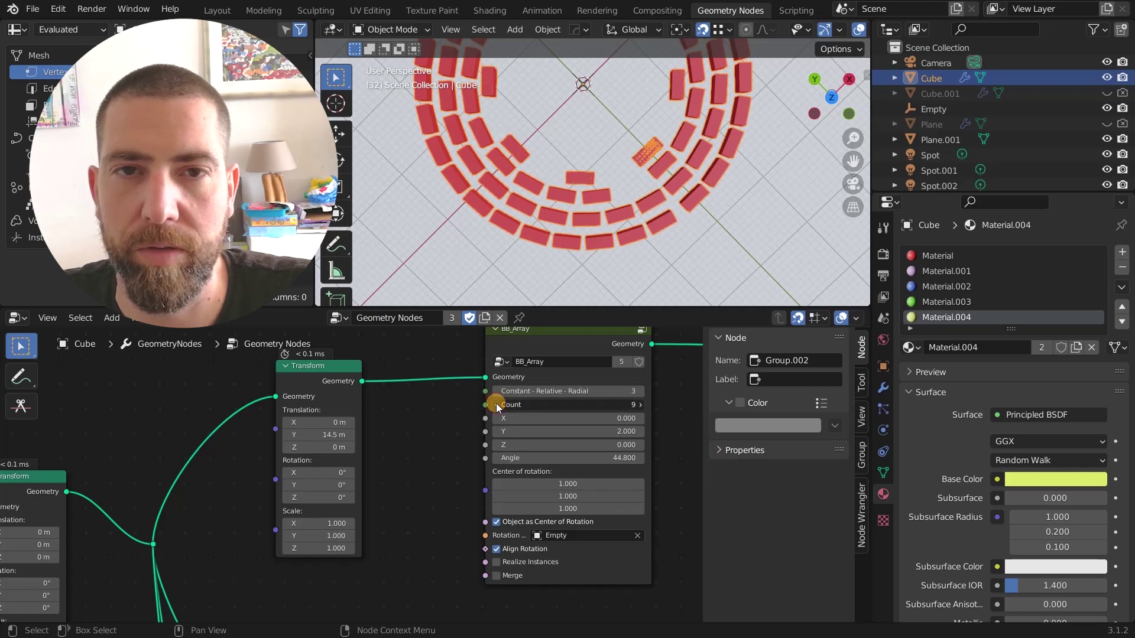
{"action": "left_click", "coordinate": [495, 405]}
{"action": "left_click", "coordinate": [495, 404]}
{"action": "left_click", "coordinate": [639, 405]}
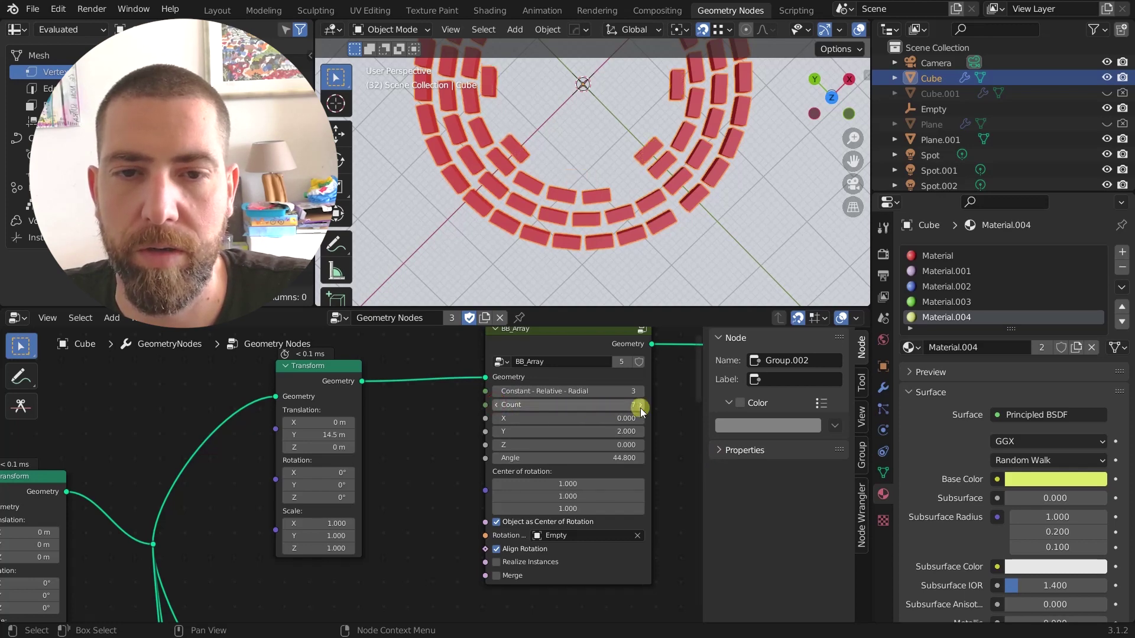
{"action": "scroll", "coordinate": [569, 218], "scroll_direction": "down", "scroll_amount": 6}
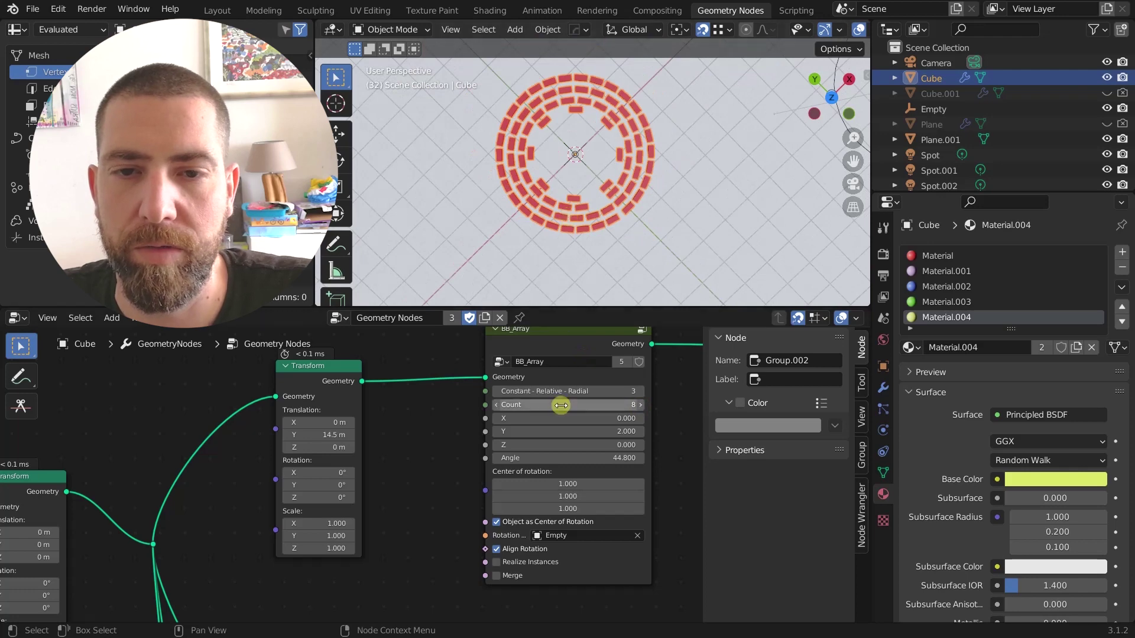
Look through the Transform and BB_Array nodes of the remaining ring branches down to the fourth one
{"action": "scroll", "coordinate": [560, 405], "scroll_direction": "down", "scroll_amount": 2}
{"action": "scroll", "coordinate": [560, 405], "scroll_direction": "down", "scroll_amount": 6}
{"action": "middle_click_drag", "start_coordinate": [565, 496], "coordinate": [561, 399]}
{"action": "scroll", "coordinate": [539, 456], "scroll_direction": "up", "scroll_amount": 3}
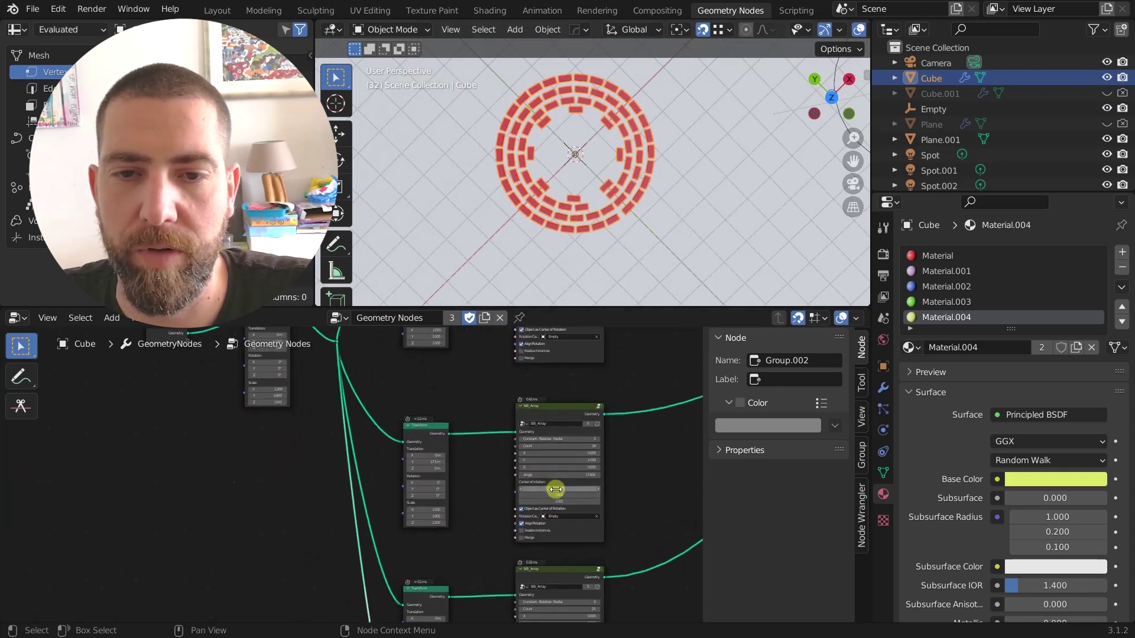
{"action": "middle_click_drag", "start_coordinate": [555, 489], "coordinate": [553, 403]}
{"action": "scroll", "coordinate": [548, 506], "scroll_direction": "up", "scroll_amount": 3}
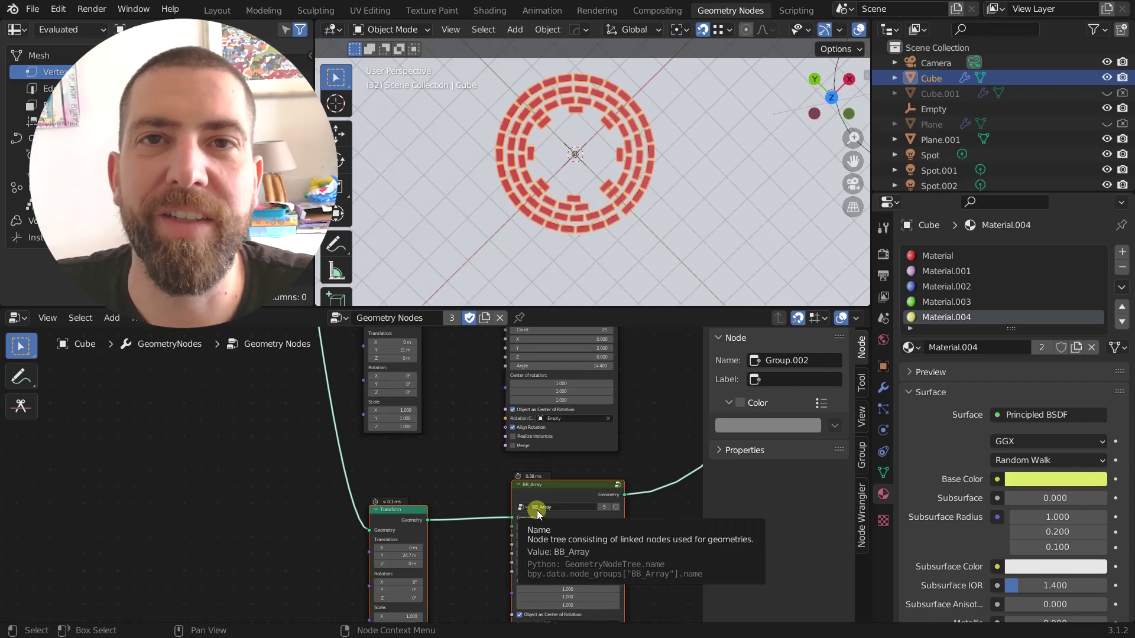
{"action": "scroll", "coordinate": [470, 402], "scroll_direction": "down", "scroll_amount": 2}
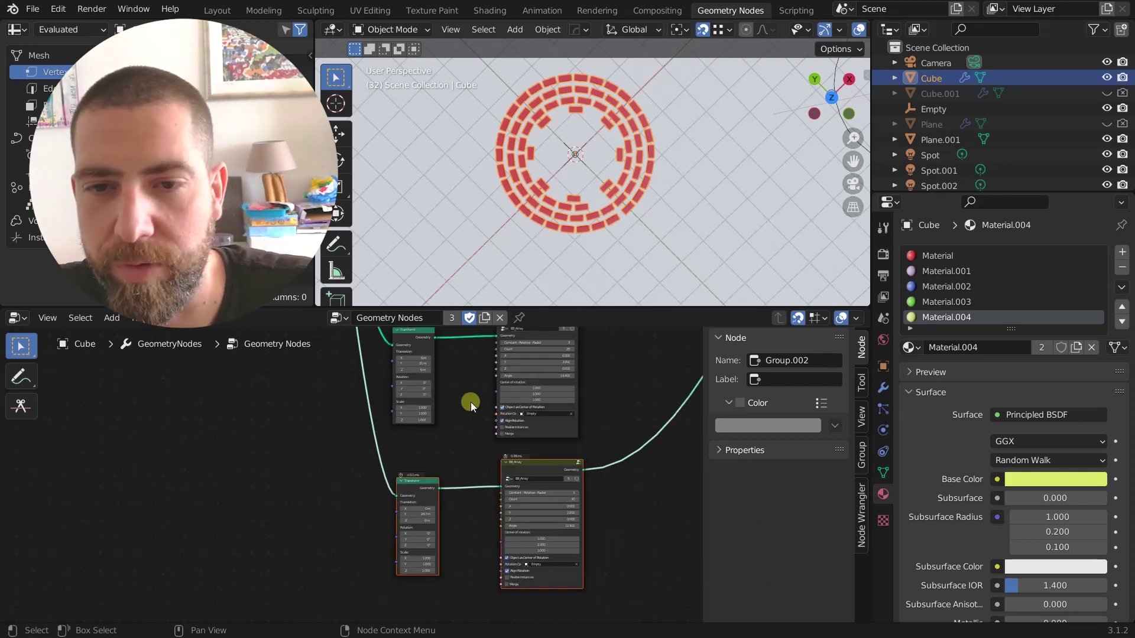
{"action": "scroll", "coordinate": [471, 401], "scroll_direction": "down", "scroll_amount": 4}
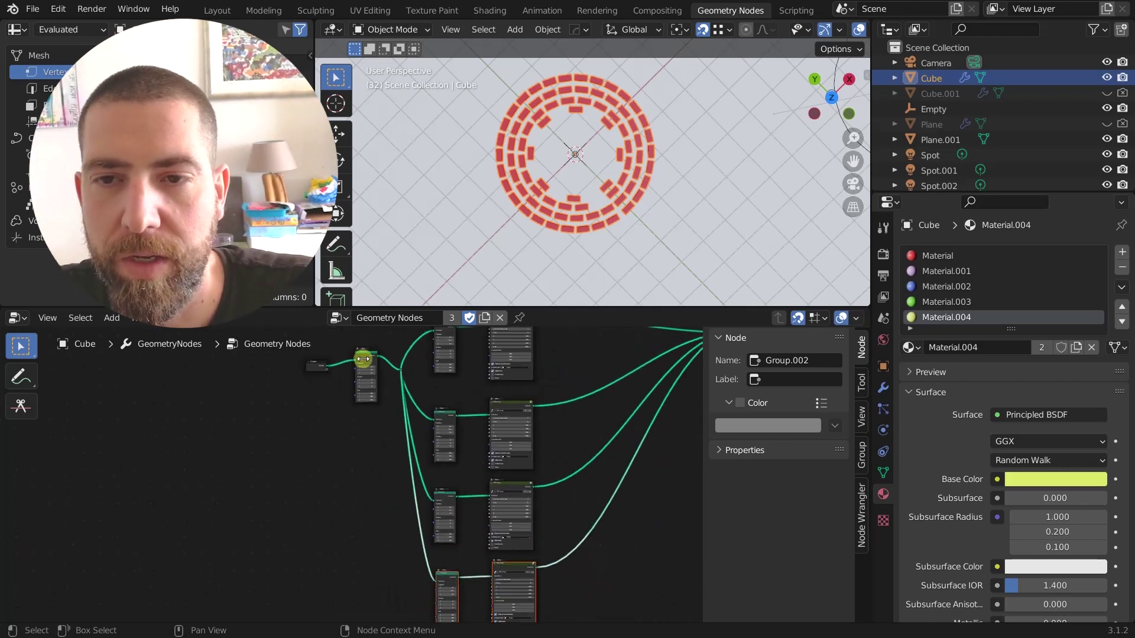
Switch the Cube's geometry nodes modifier to the Geometry Nodes.001 node tree
{"action": "left_click", "coordinate": [339, 318]}
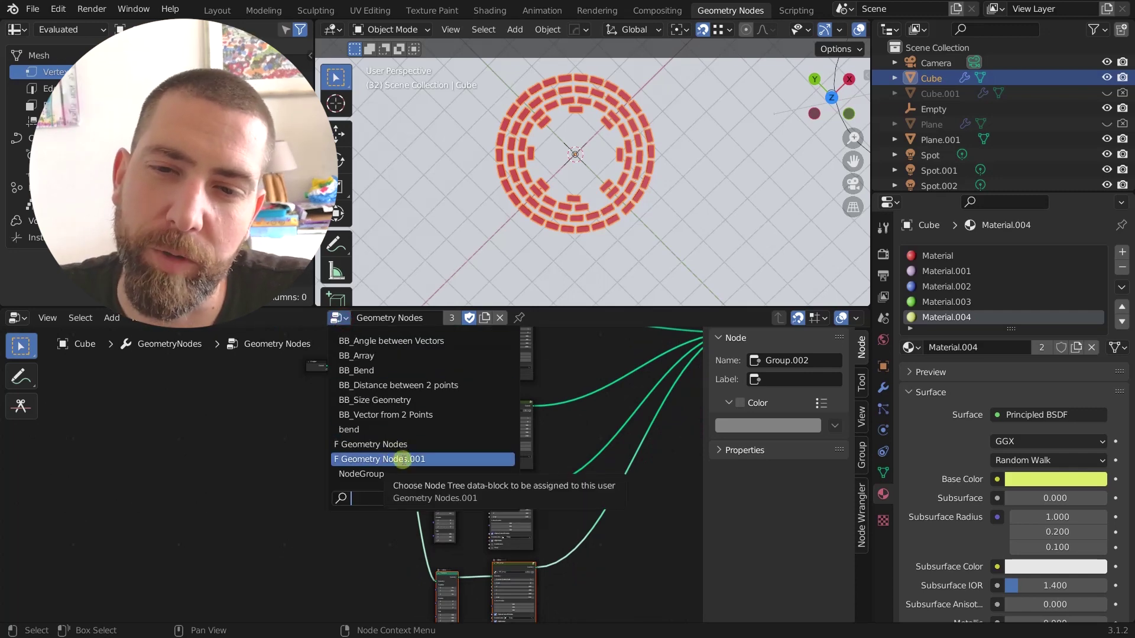
{"action": "left_click", "coordinate": [403, 460]}
{"action": "scroll", "coordinate": [545, 452], "scroll_direction": "down", "scroll_amount": 4}
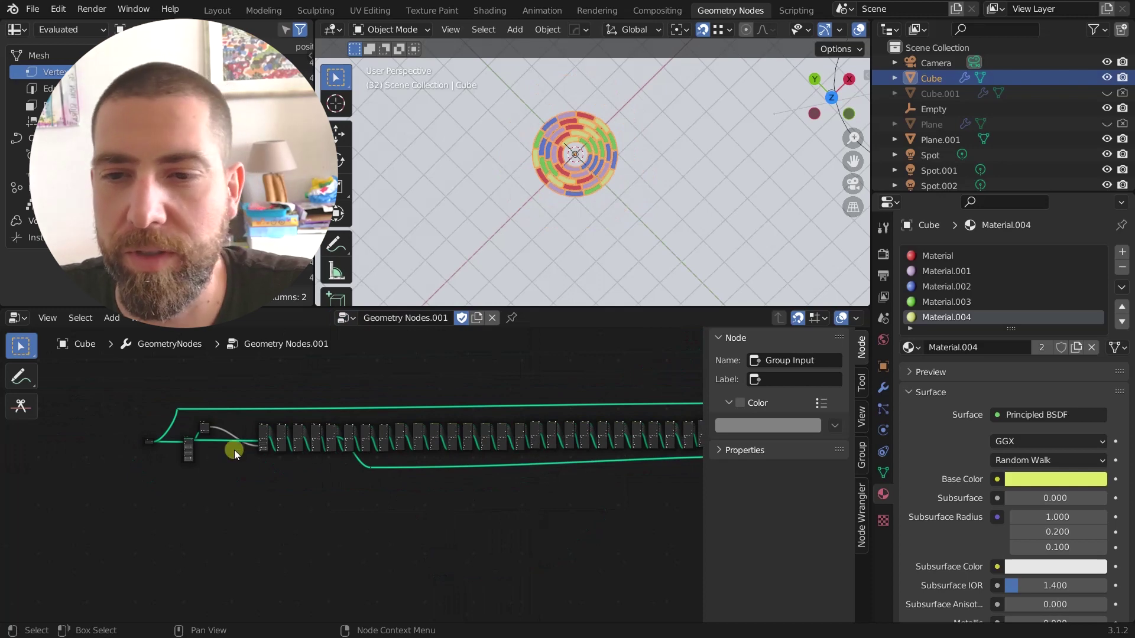
Set the Y scale of the Transform node that follows the Group Input to 0.5
{"action": "scroll", "coordinate": [234, 449], "scroll_direction": "up", "scroll_amount": 11}
{"action": "middle_click_drag", "start_coordinate": [233, 450], "coordinate": [344, 533]}
{"action": "scroll", "coordinate": [253, 519], "scroll_direction": "up", "scroll_amount": 7}
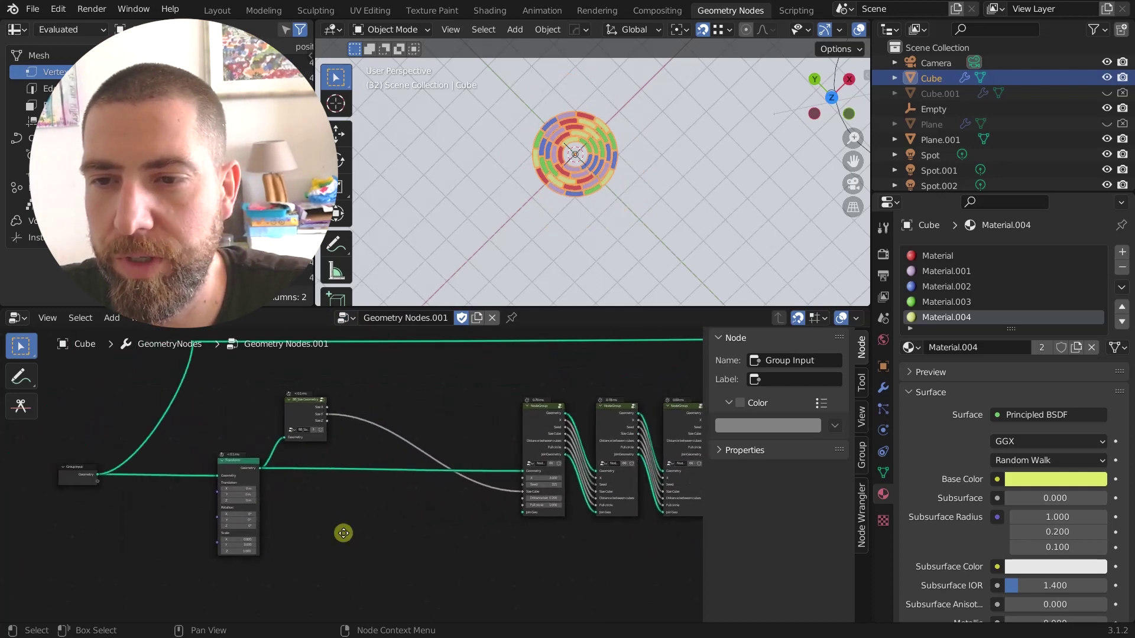
{"action": "scroll", "coordinate": [228, 479], "scroll_direction": "up", "scroll_amount": 9}
{"action": "left_click", "coordinate": [263, 456]}
{"action": "scroll", "coordinate": [263, 456], "scroll_direction": "down", "scroll_amount": 6}
{"action": "middle_click_drag", "start_coordinate": [432, 494], "coordinate": [400, 494]}
{"action": "scroll", "coordinate": [246, 555], "scroll_direction": "up", "scroll_amount": 11}
{"action": "middle_click_drag", "start_coordinate": [230, 543], "coordinate": [267, 540]}
{"action": "scroll", "coordinate": [581, 198], "scroll_direction": "up", "scroll_amount": 5}
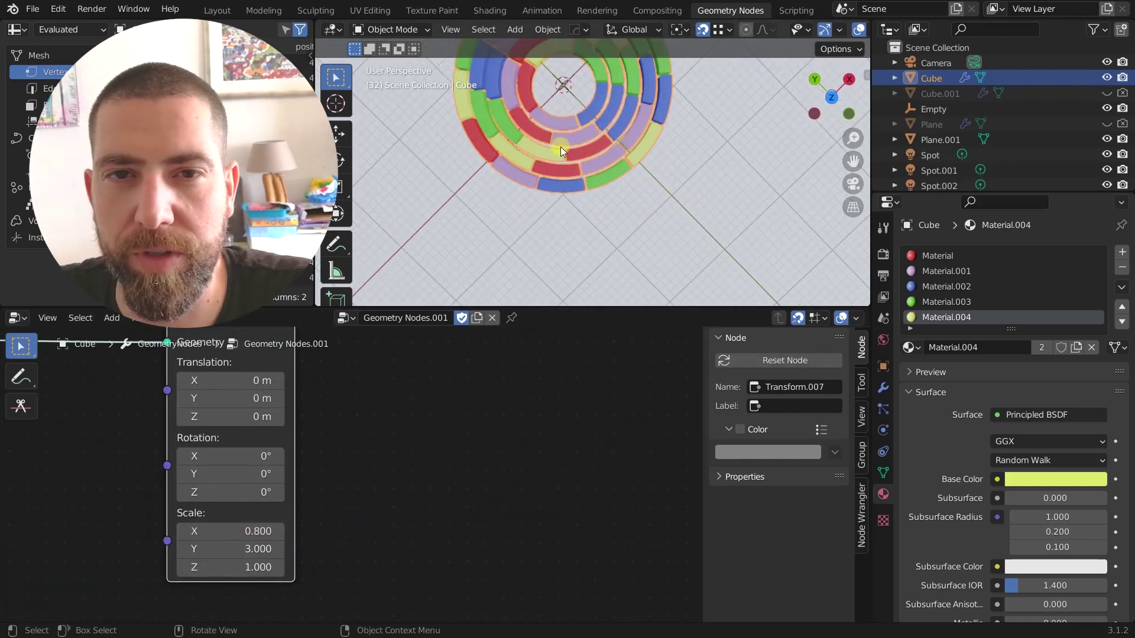
{"action": "middle_click_drag", "start_coordinate": [562, 81], "coordinate": [639, 169], "text": "shift"}
{"action": "scroll", "coordinate": [270, 559], "scroll_direction": "up", "scroll_amount": 3}
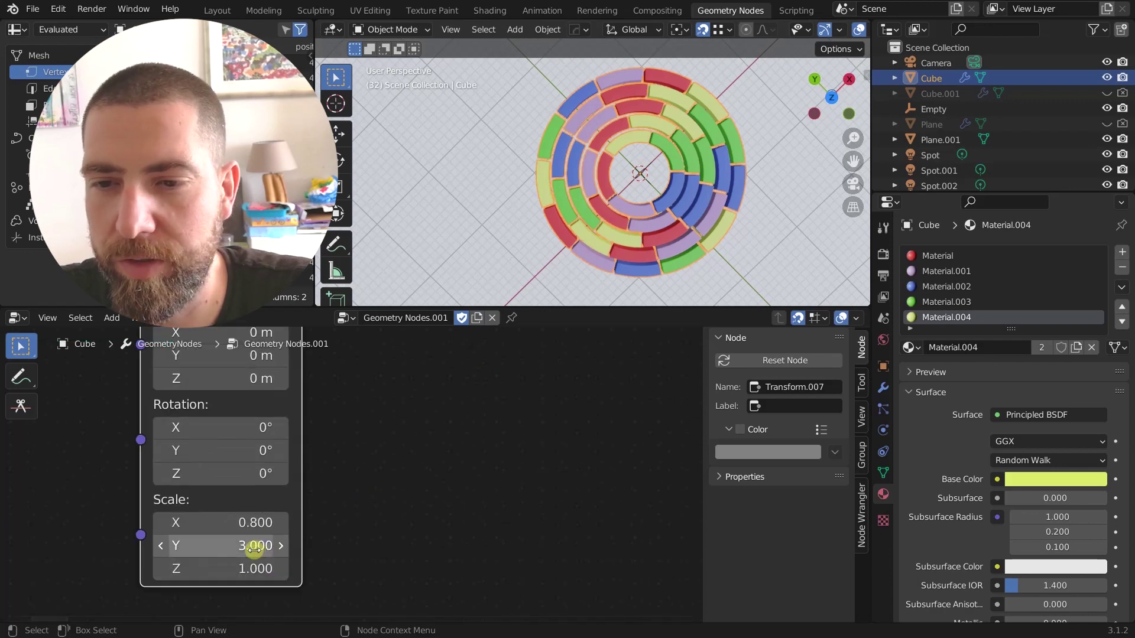
{"action": "left_click", "coordinate": [254, 549]}
{"action": "type", "text": "0.5"}
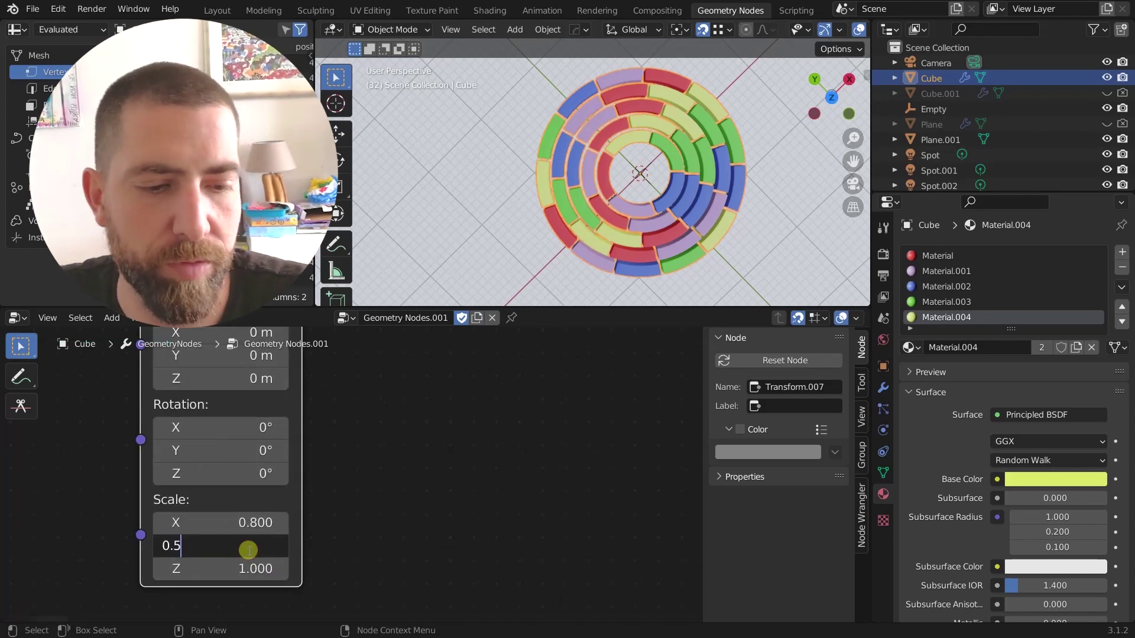
{"action": "key", "text": "Return"}
{"action": "scroll", "coordinate": [636, 199], "scroll_direction": "up", "scroll_amount": 1}
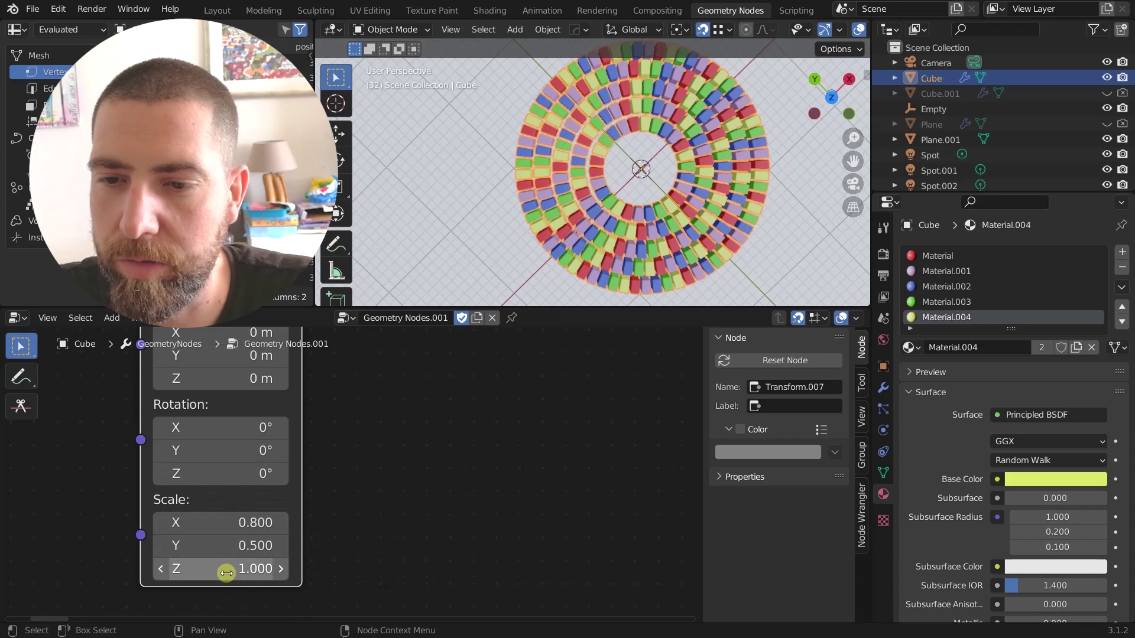
Set the Y scale of the Transform node that feeds the ring groups to 3
{"action": "left_click", "coordinate": [231, 541]}
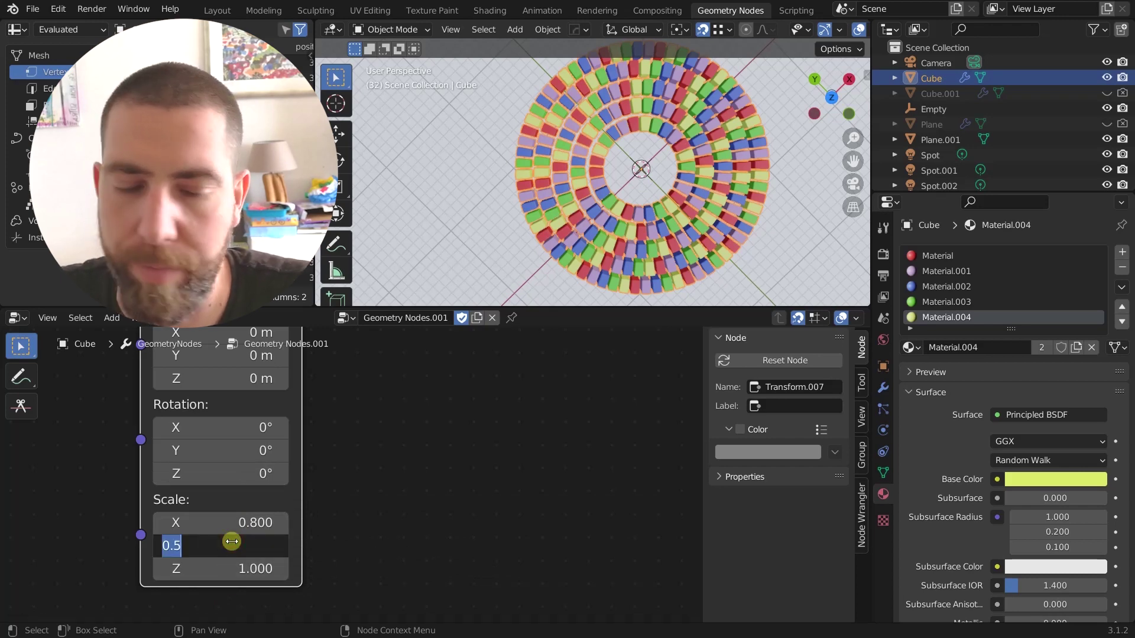
{"action": "type", "text": "3"}
{"action": "key", "text": "Return"}
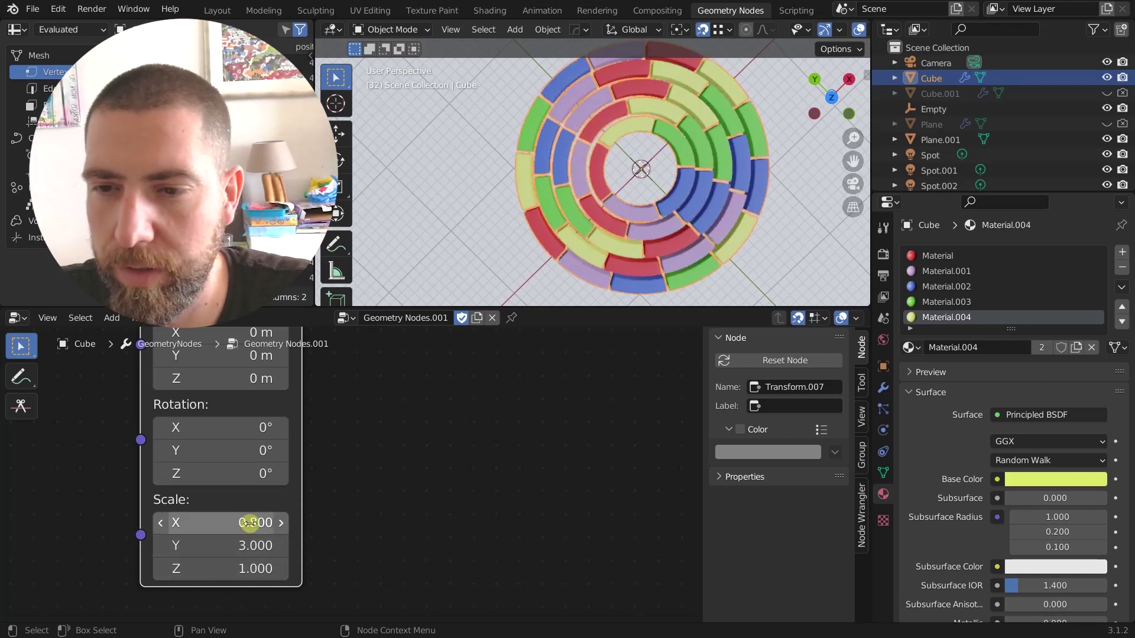
Set the distance between cubes in the first NodeGroup to 1
{"action": "scroll", "coordinate": [254, 526], "scroll_direction": "down", "scroll_amount": 15}
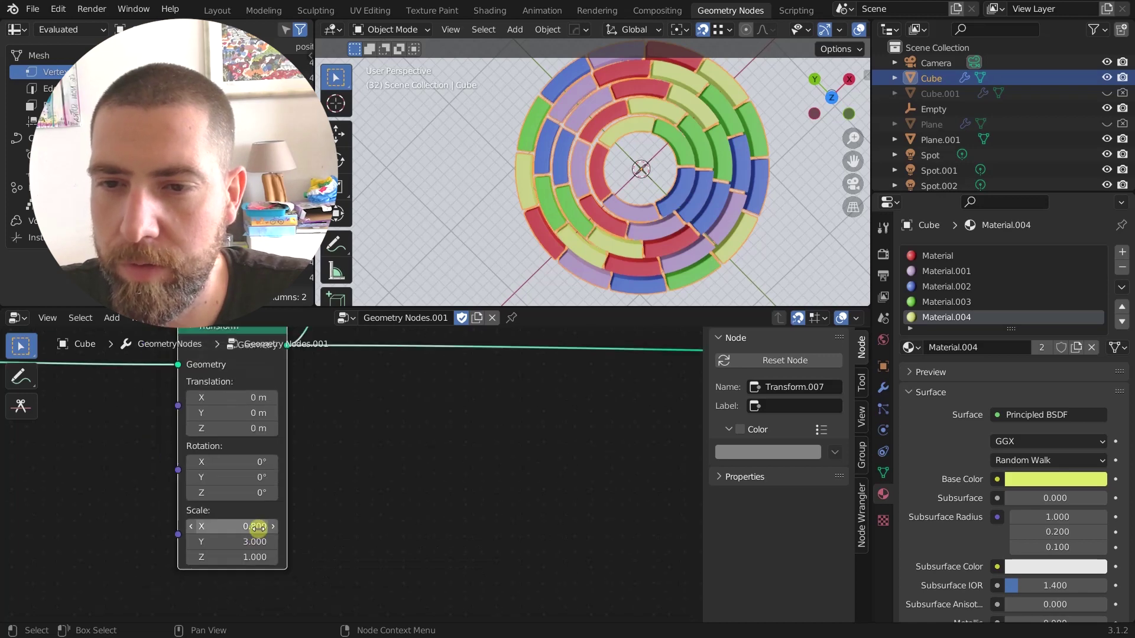
{"action": "middle_click_drag", "start_coordinate": [500, 503], "coordinate": [301, 500]}
{"action": "scroll", "coordinate": [477, 431], "scroll_direction": "up", "scroll_amount": 2}
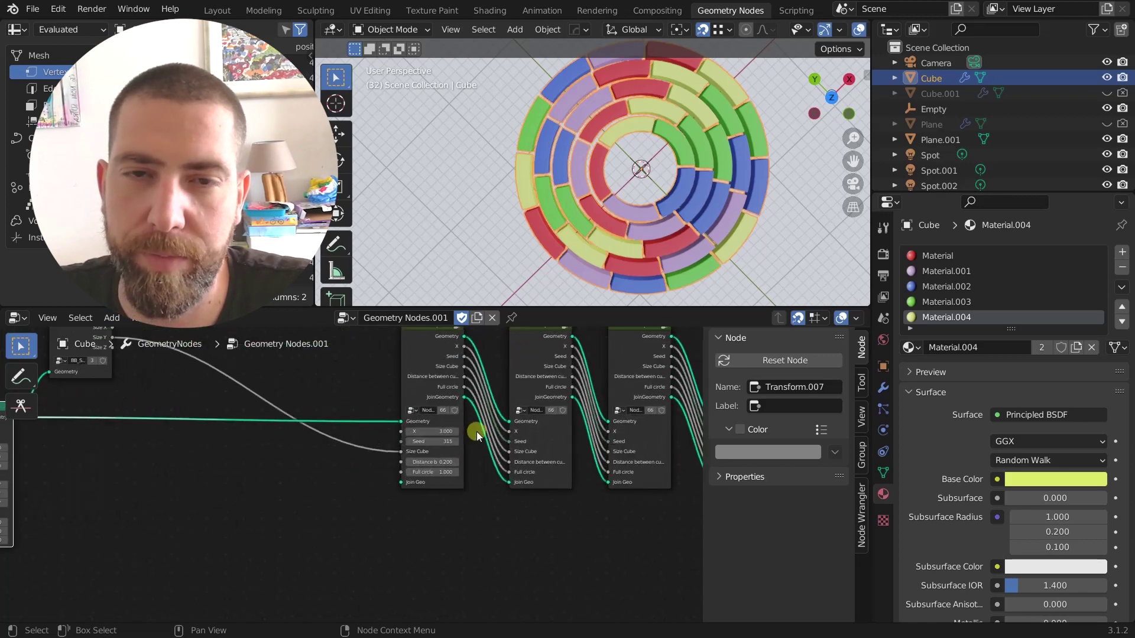
{"action": "scroll", "coordinate": [455, 460], "scroll_direction": "up", "scroll_amount": 6}
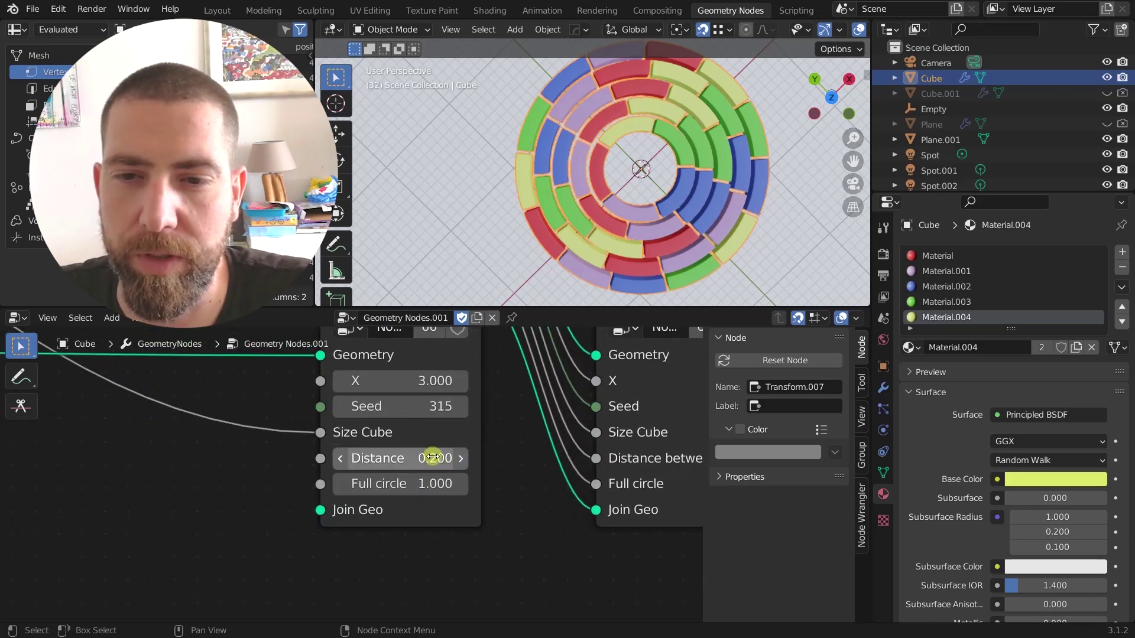
{"action": "double_click", "coordinate": [433, 458]}
{"action": "type", "text": "1"}
{"action": "key", "text": "Return"}
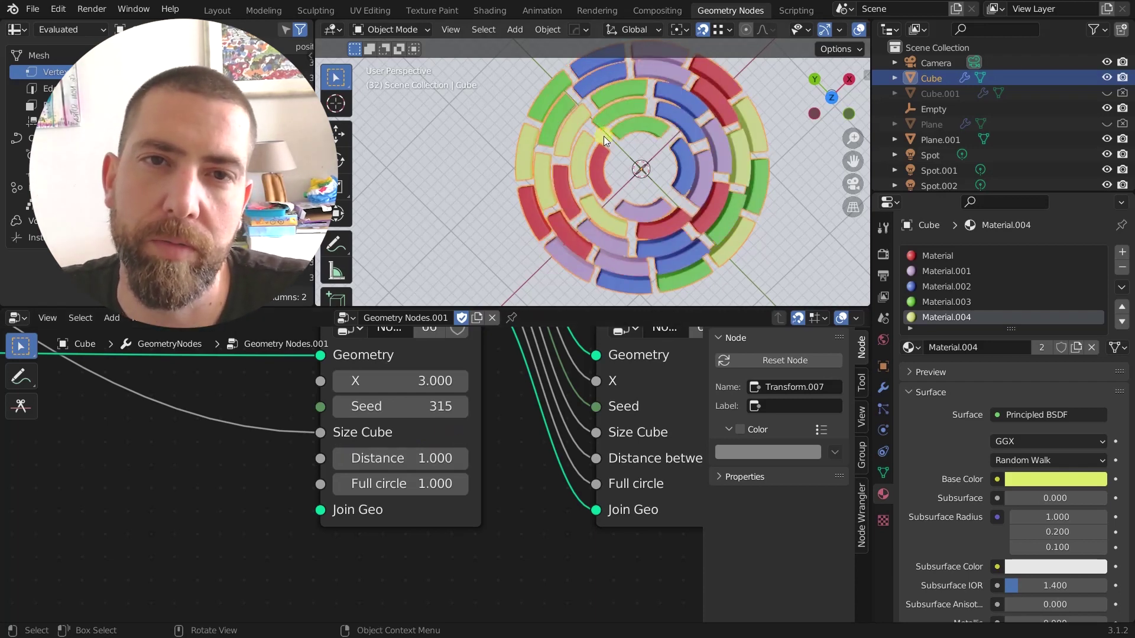
Try a distance between cubes of 2 in the first NodeGroup, and return it to 0.2
{"action": "double_click", "coordinate": [421, 454]}
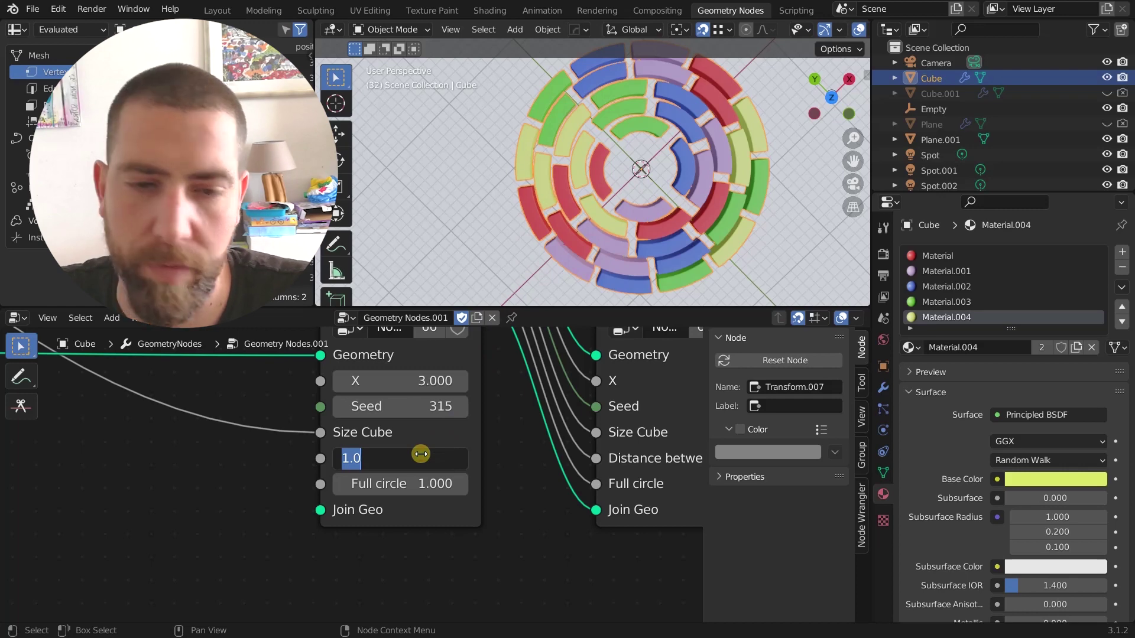
{"action": "type", "text": "2"}
{"action": "key", "text": "Return"}
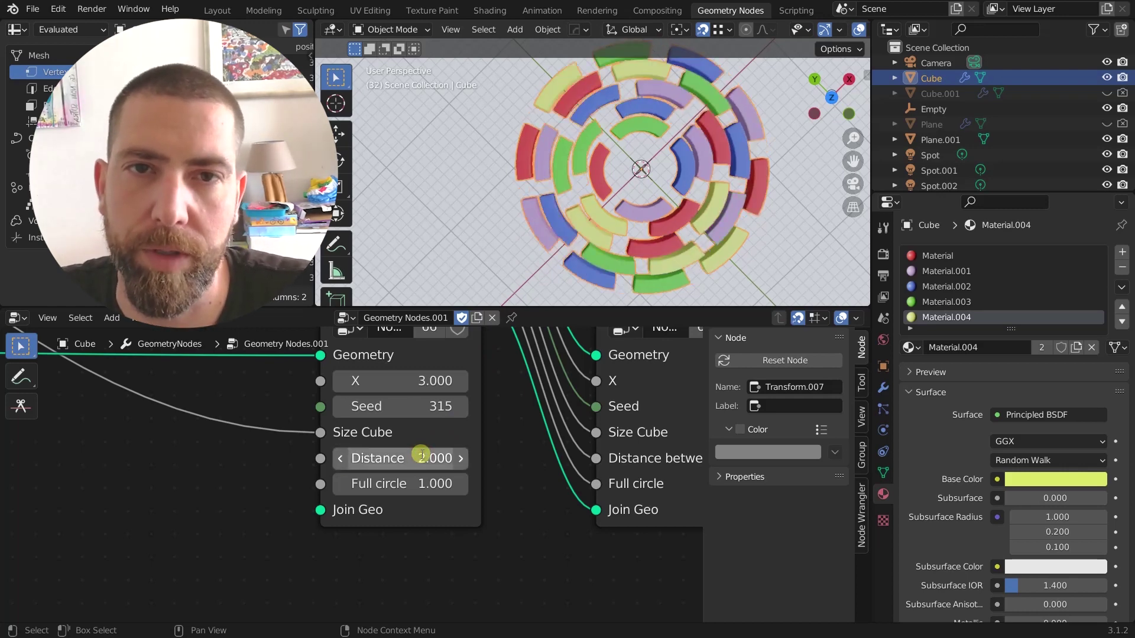
{"action": "double_click", "coordinate": [413, 457]}
{"action": "type", "text": "0.2"}
{"action": "key", "text": "Return"}
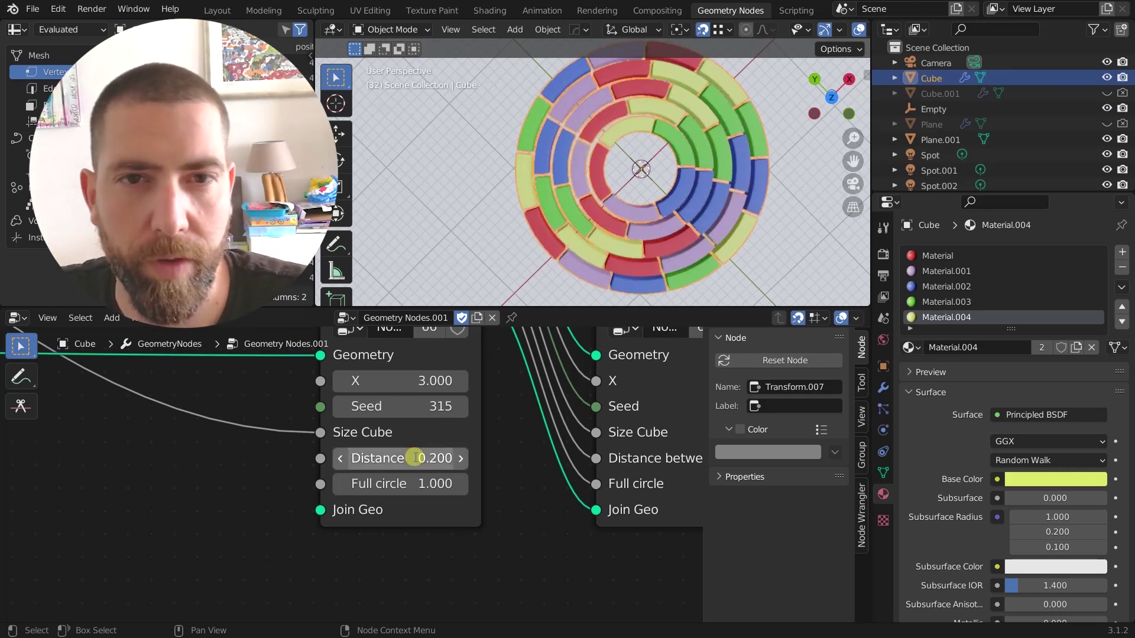
Increase the X value of the first NodeGroup to 5.3
{"action": "scroll", "coordinate": [477, 431], "scroll_direction": "down", "scroll_amount": 2}
{"action": "scroll", "coordinate": [446, 402], "scroll_direction": "up", "scroll_amount": 2}
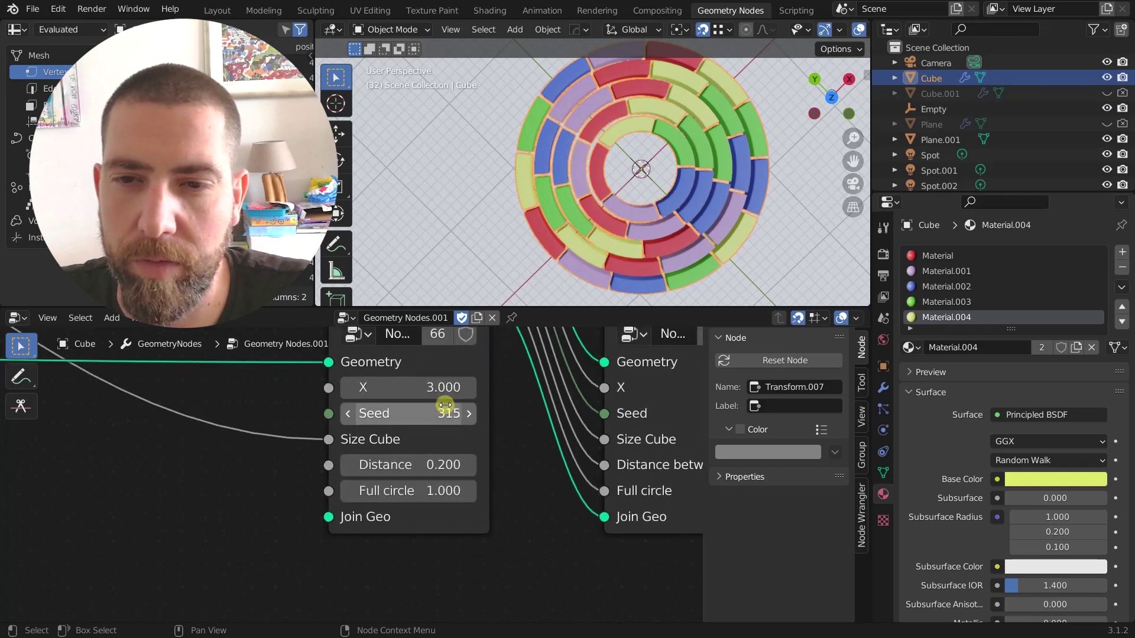
{"action": "left_click_drag", "start_coordinate": [423, 388], "coordinate": [448, 395]}
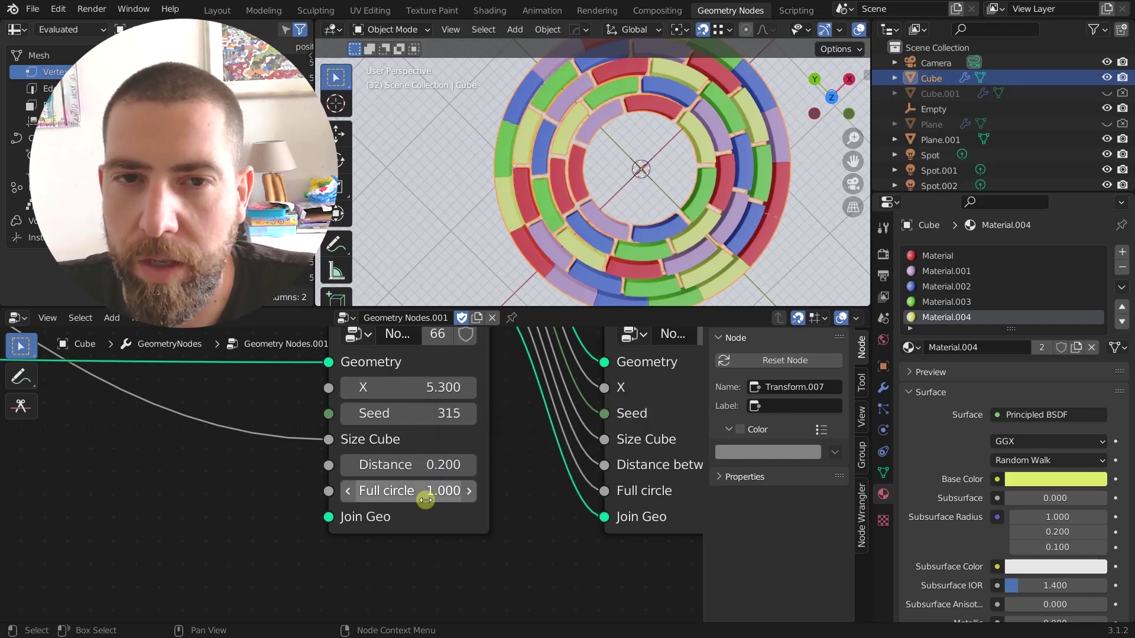
Enter the first NodeGroup and look through its node chain, including the BB_Array node and the bend branch
{"action": "scroll", "coordinate": [421, 494], "scroll_direction": "down", "scroll_amount": 5}
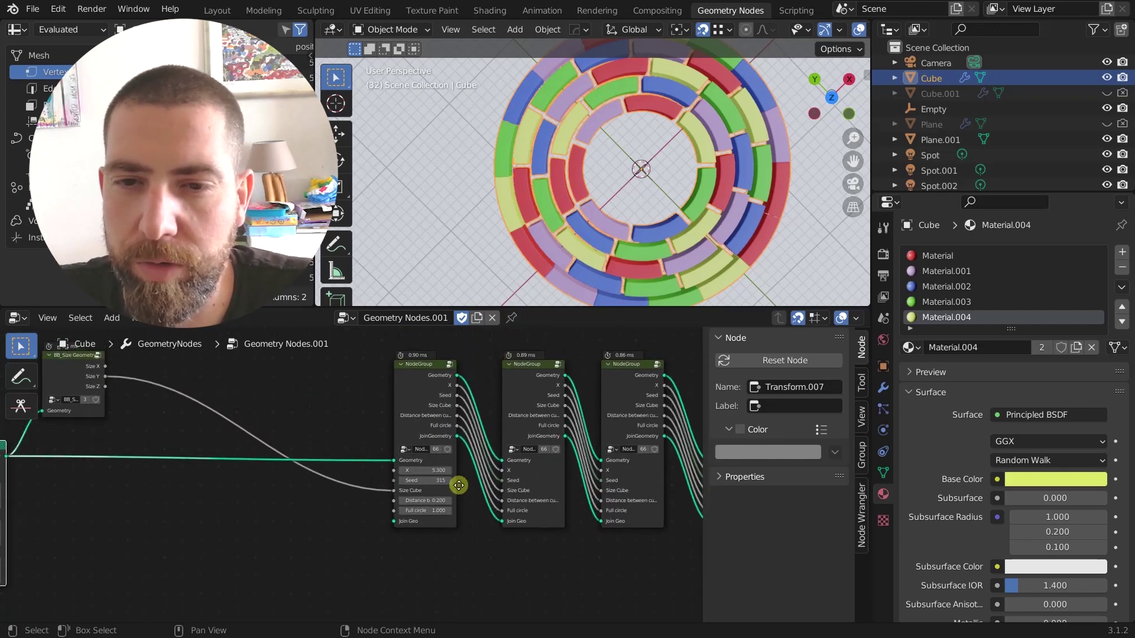
{"action": "middle_click_drag", "start_coordinate": [458, 485], "coordinate": [412, 481]}
{"action": "left_click", "coordinate": [380, 386]}
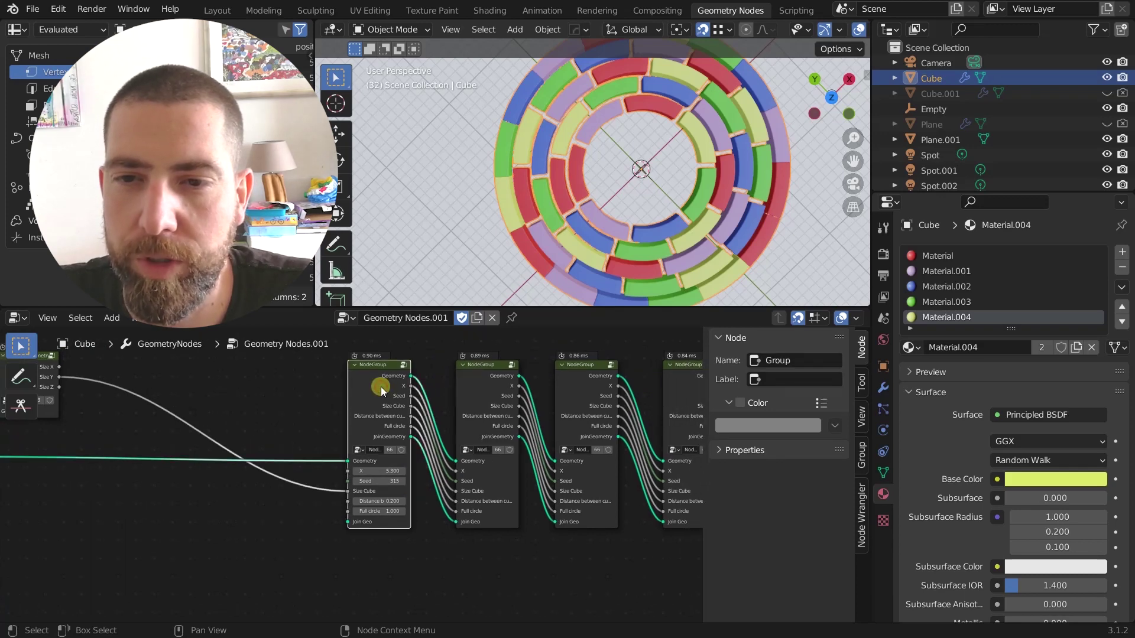
{"action": "scroll", "coordinate": [381, 386], "scroll_direction": "up", "scroll_amount": 3}
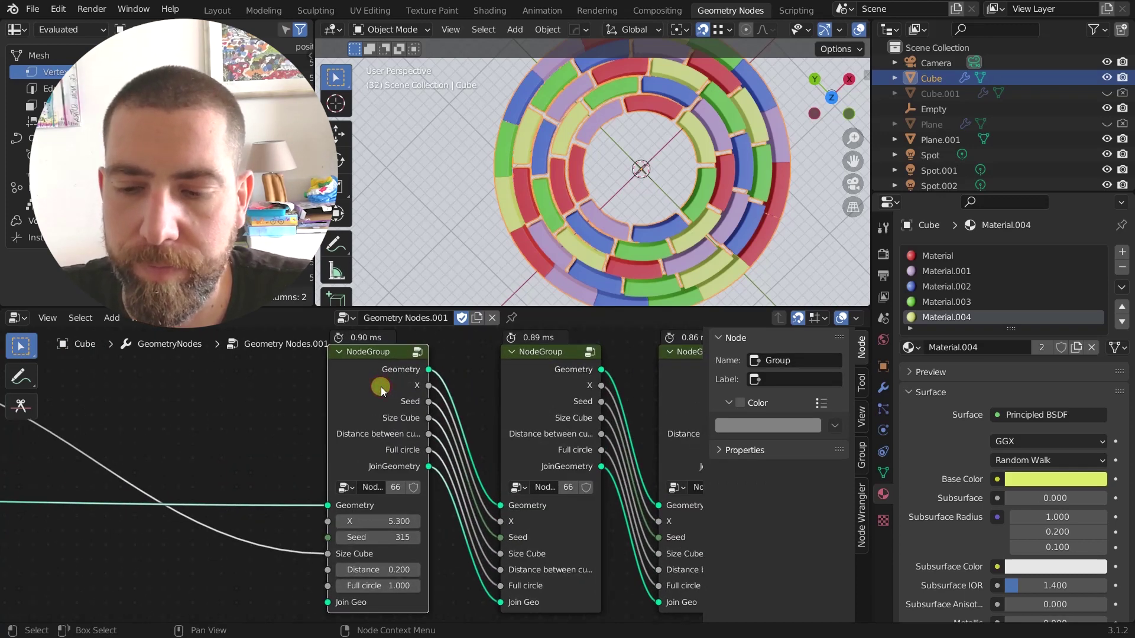
{"action": "key", "text": "Tab"}
{"action": "key", "text": "Home"}
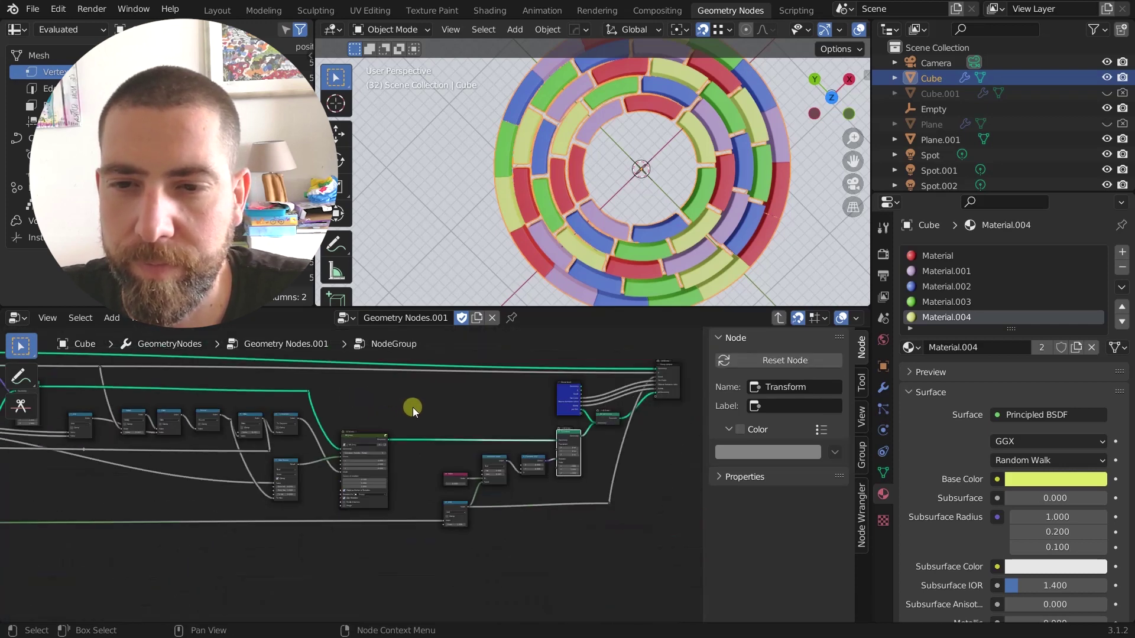
{"action": "scroll", "coordinate": [412, 406], "scroll_direction": "up", "scroll_amount": 5}
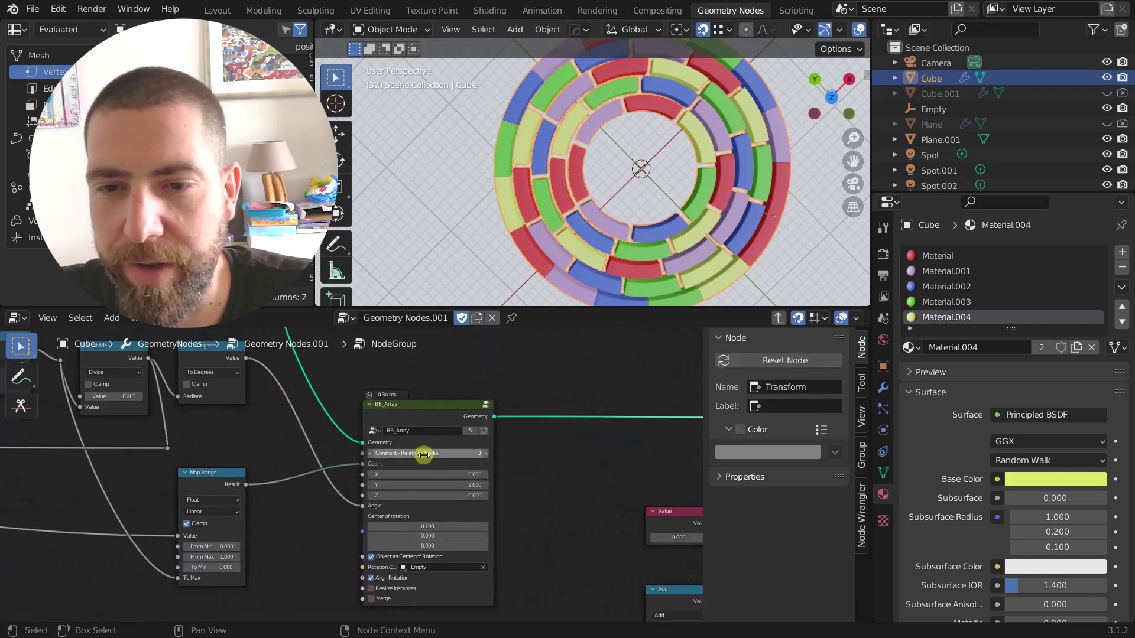
{"action": "scroll", "coordinate": [424, 454], "scroll_direction": "down", "scroll_amount": 6}
{"action": "middle_click_drag", "start_coordinate": [424, 398], "coordinate": [510, 411]}
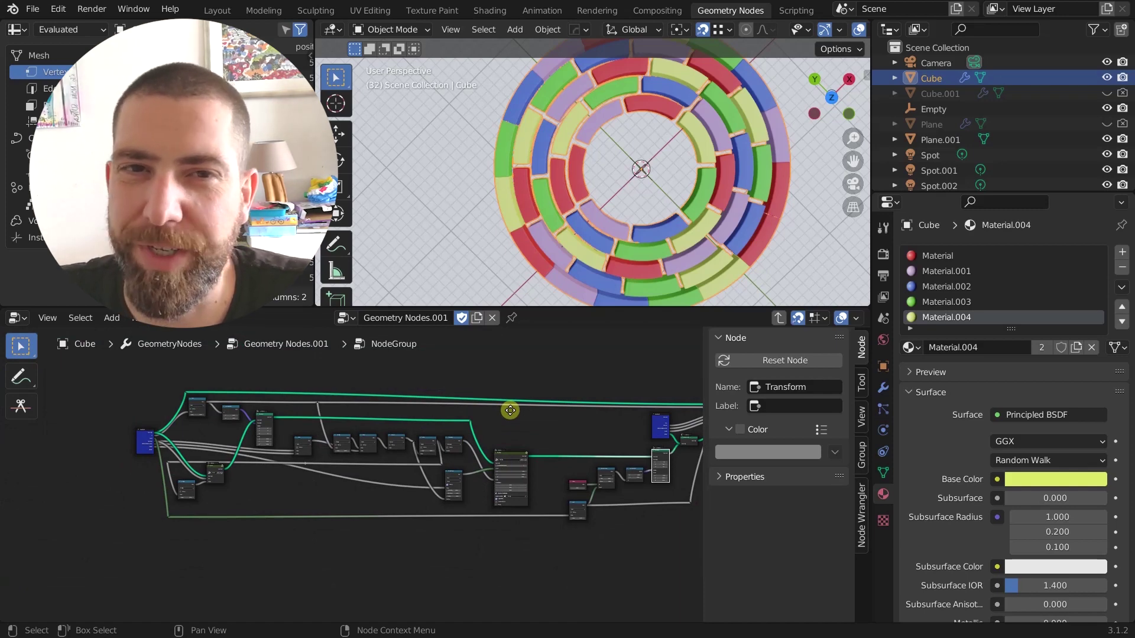
{"action": "scroll", "coordinate": [276, 470], "scroll_direction": "up", "scroll_amount": 7}
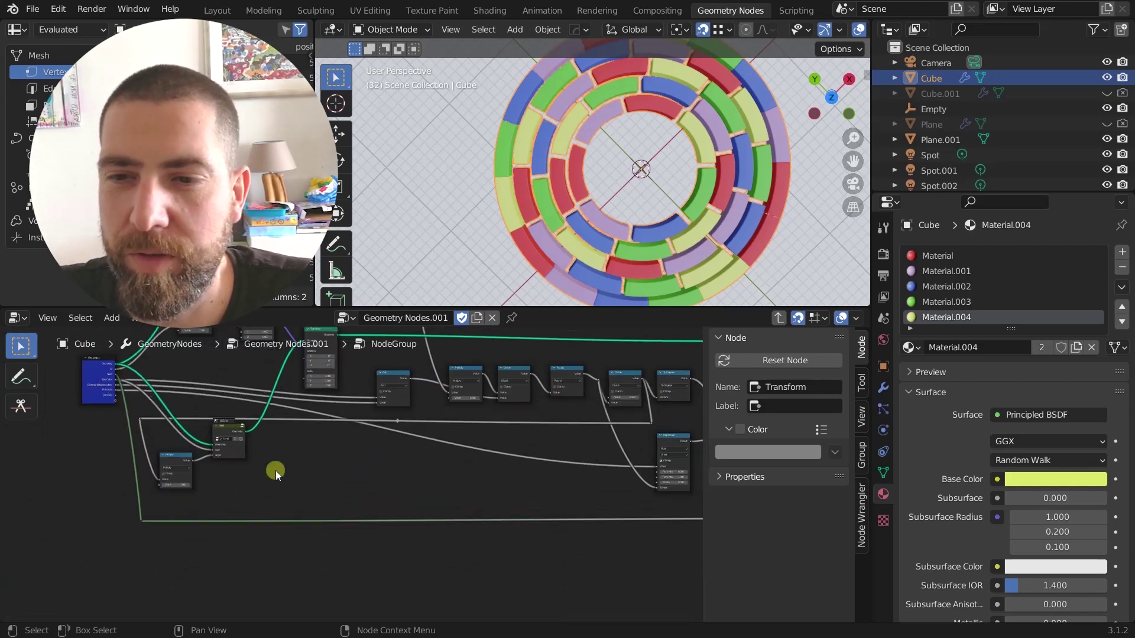
{"action": "scroll", "coordinate": [302, 502], "scroll_direction": "up", "scroll_amount": 2}
Mute the bend node and the Multiply node that feeds its angle inside the NodeGroup
{"action": "left_click_drag", "start_coordinate": [265, 455], "coordinate": [115, 586]}
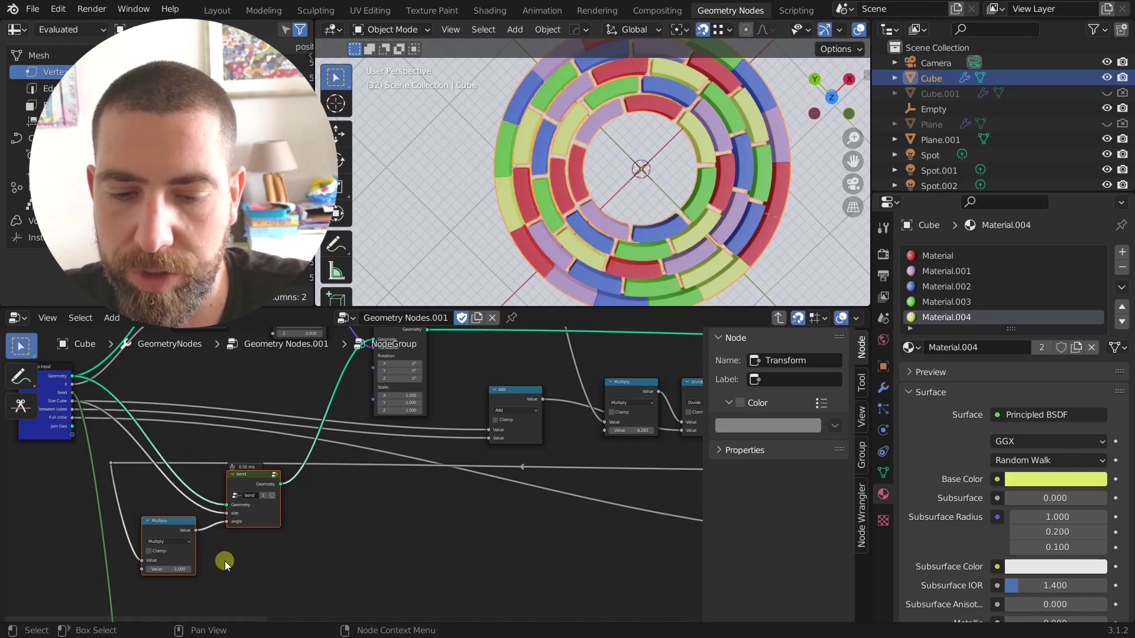
{"action": "key", "text": "m"}
{"action": "scroll", "coordinate": [638, 216], "scroll_direction": "down", "scroll_amount": 2}
{"action": "scroll", "coordinate": [671, 207], "scroll_direction": "up", "scroll_amount": 1}
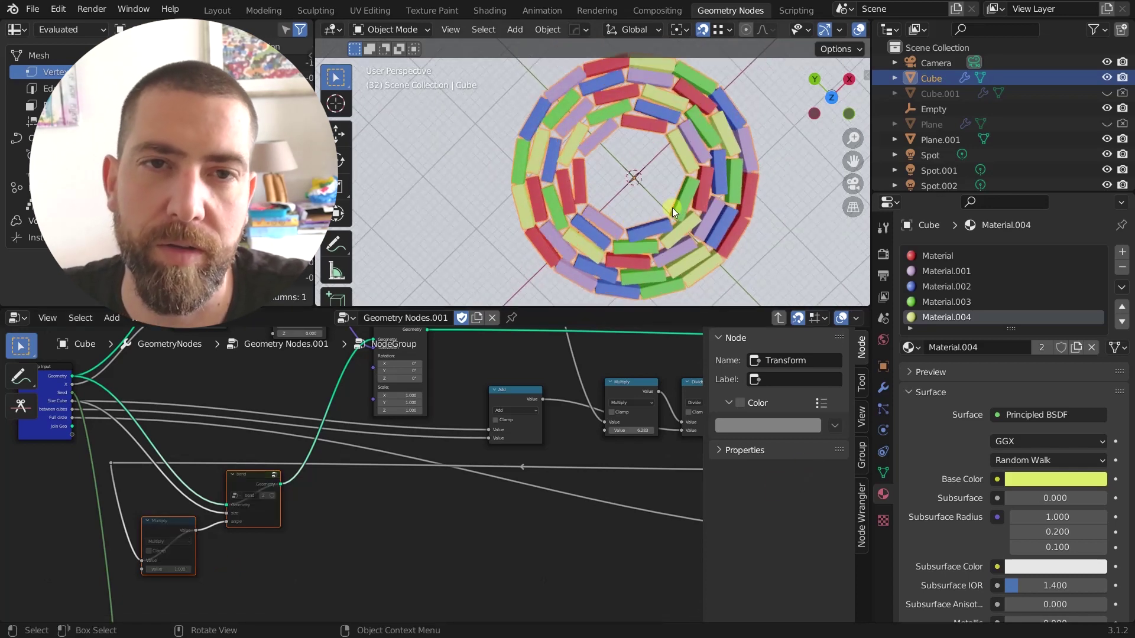
{"action": "scroll", "coordinate": [718, 221], "scroll_direction": "up", "scroll_amount": 2}
{"action": "scroll", "coordinate": [714, 216], "scroll_direction": "down", "scroll_amount": 2}
Look through the group's remaining nodes up to the Join Geometry node and the Join Geo socket of the second Group Input
{"action": "scroll", "coordinate": [355, 503], "scroll_direction": "down", "scroll_amount": 5}
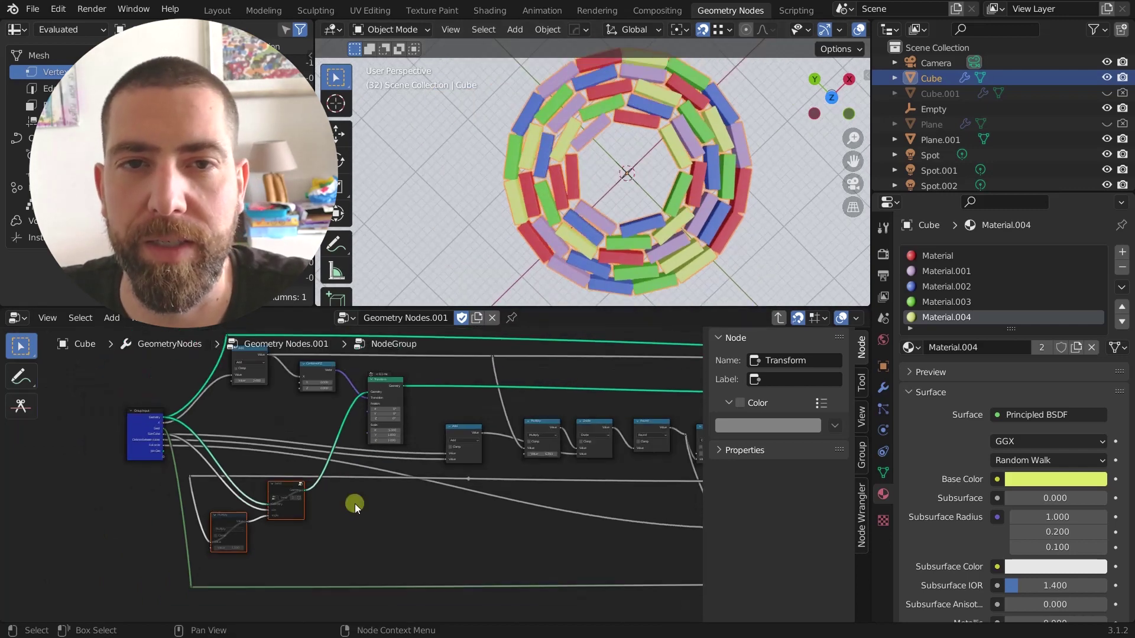
{"action": "scroll", "coordinate": [355, 503], "scroll_direction": "up", "scroll_amount": 5}
{"action": "middle_click_drag", "start_coordinate": [325, 384], "coordinate": [357, 468]}
{"action": "scroll", "coordinate": [345, 477], "scroll_direction": "down", "scroll_amount": 7}
{"action": "key", "text": "Home"}
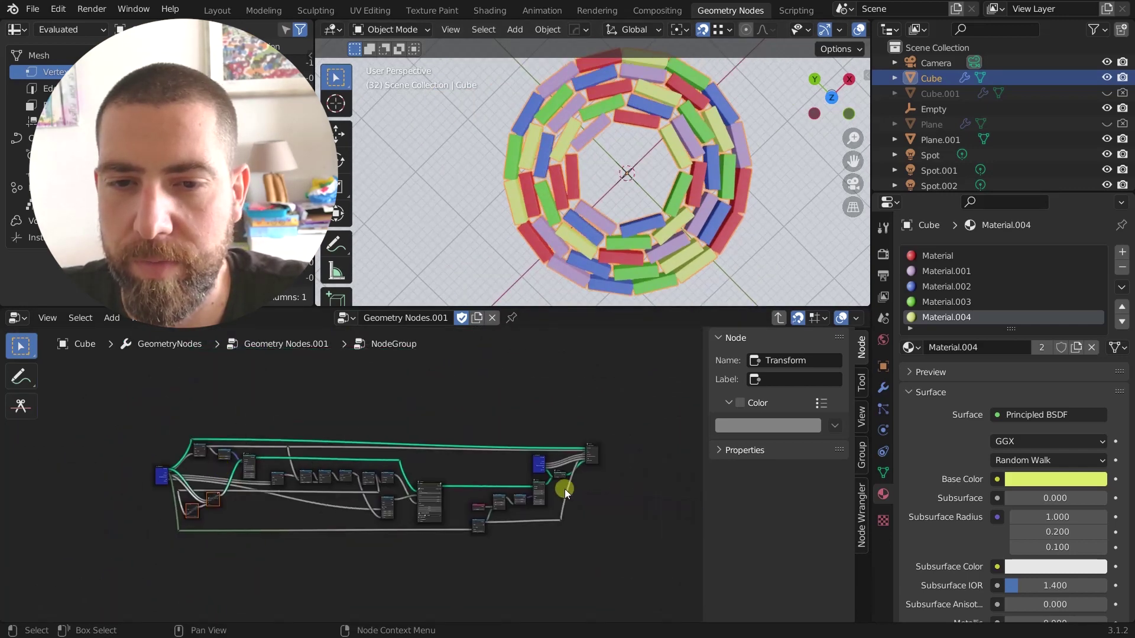
{"action": "left_click_drag", "start_coordinate": [385, 394], "coordinate": [205, 527]}
{"action": "scroll", "coordinate": [519, 499], "scroll_direction": "up", "scroll_amount": 16}
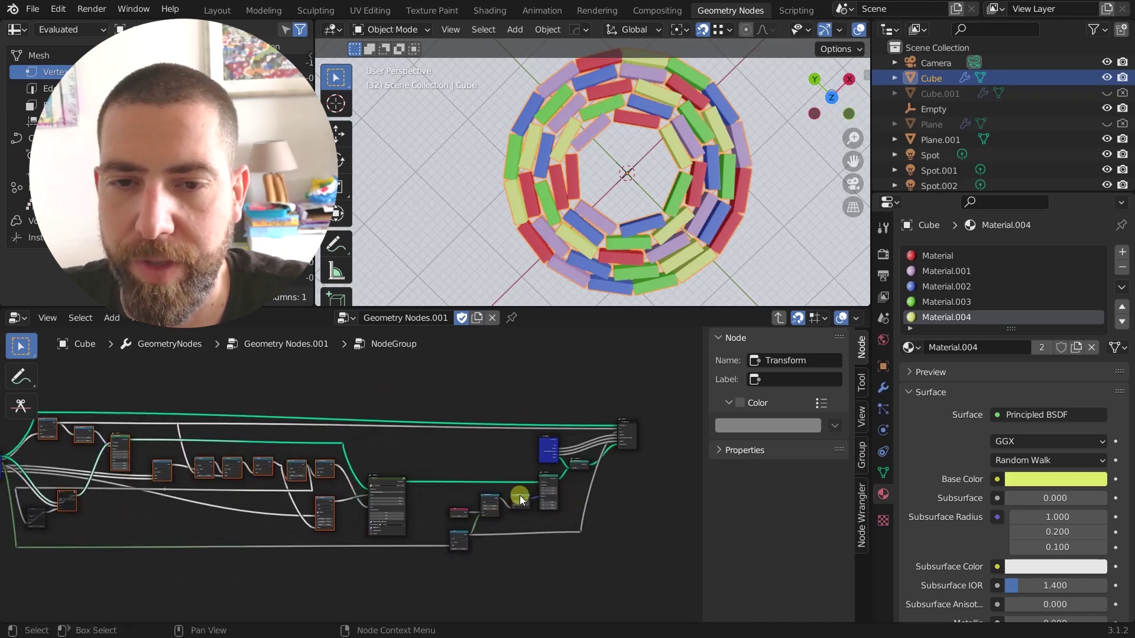
{"action": "left_click", "coordinate": [565, 460]}
{"action": "middle_click_drag", "start_coordinate": [572, 509], "coordinate": [291, 512]}
{"action": "scroll", "coordinate": [326, 486], "scroll_direction": "up", "scroll_amount": 5}
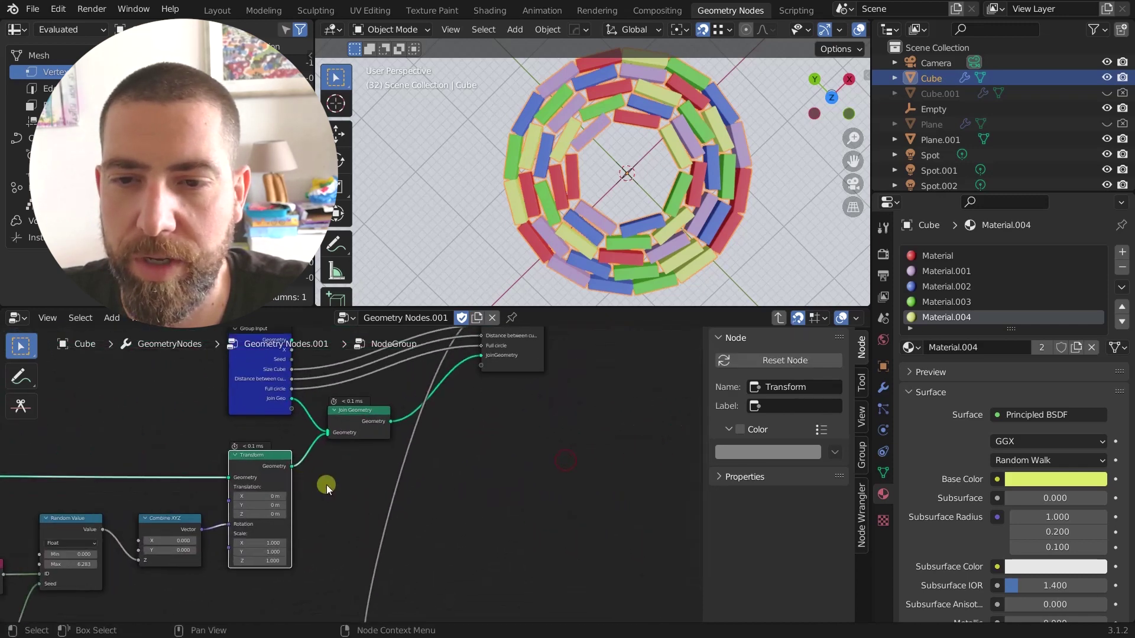
{"action": "scroll", "coordinate": [324, 462], "scroll_direction": "down", "scroll_amount": 1}
{"action": "middle_click_drag", "start_coordinate": [324, 462], "coordinate": [344, 510]}
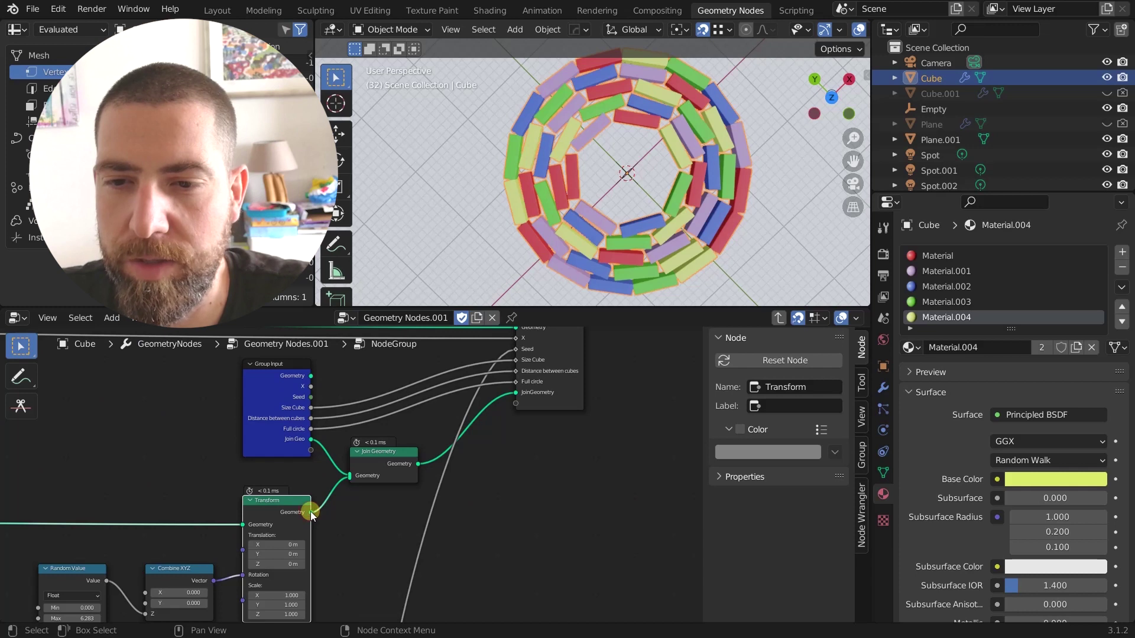
{"action": "left_click", "coordinate": [301, 446]}
Exit the group and inspect the data carried by the first NodeGroup's JoinGeometry and Geometry outputs
{"action": "key", "text": "Tab"}
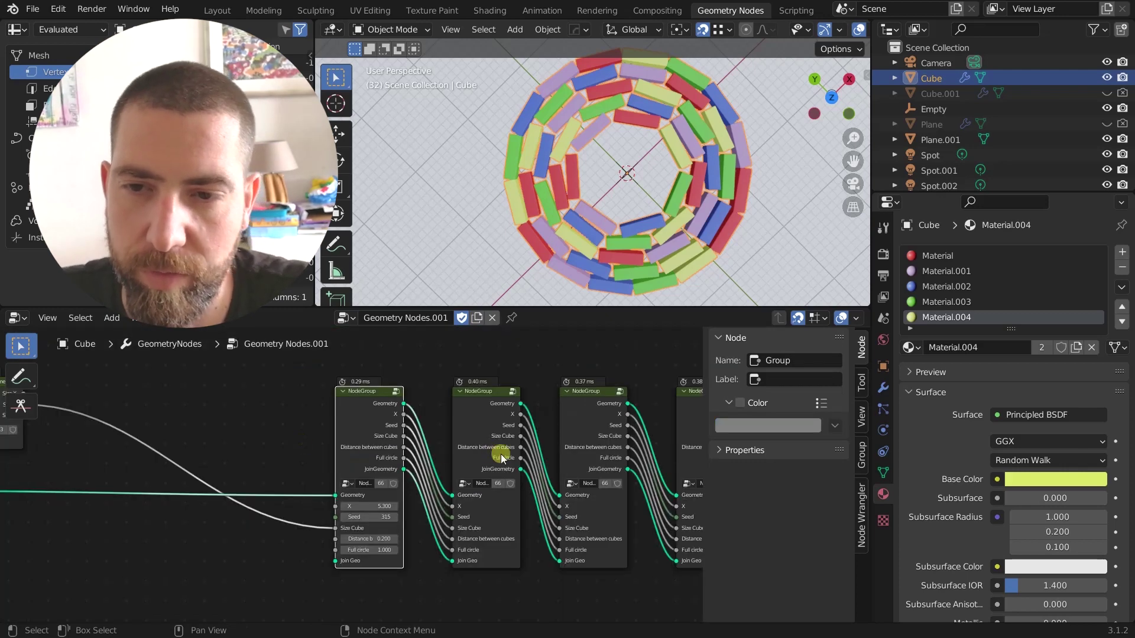
{"action": "scroll", "coordinate": [412, 500], "scroll_direction": "up", "scroll_amount": 3}
{"action": "middle_click_drag", "start_coordinate": [412, 500], "coordinate": [372, 500]}
{"action": "middle_click_drag", "start_coordinate": [361, 455], "coordinate": [366, 499]}
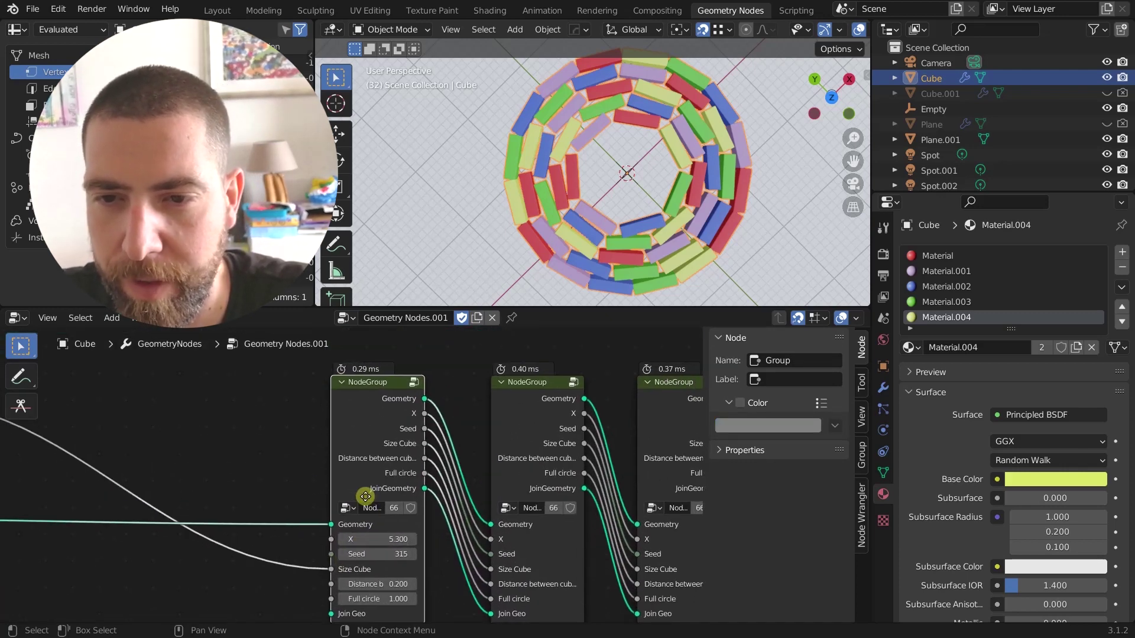
{"action": "scroll", "coordinate": [335, 530], "scroll_direction": "up", "scroll_amount": 3}
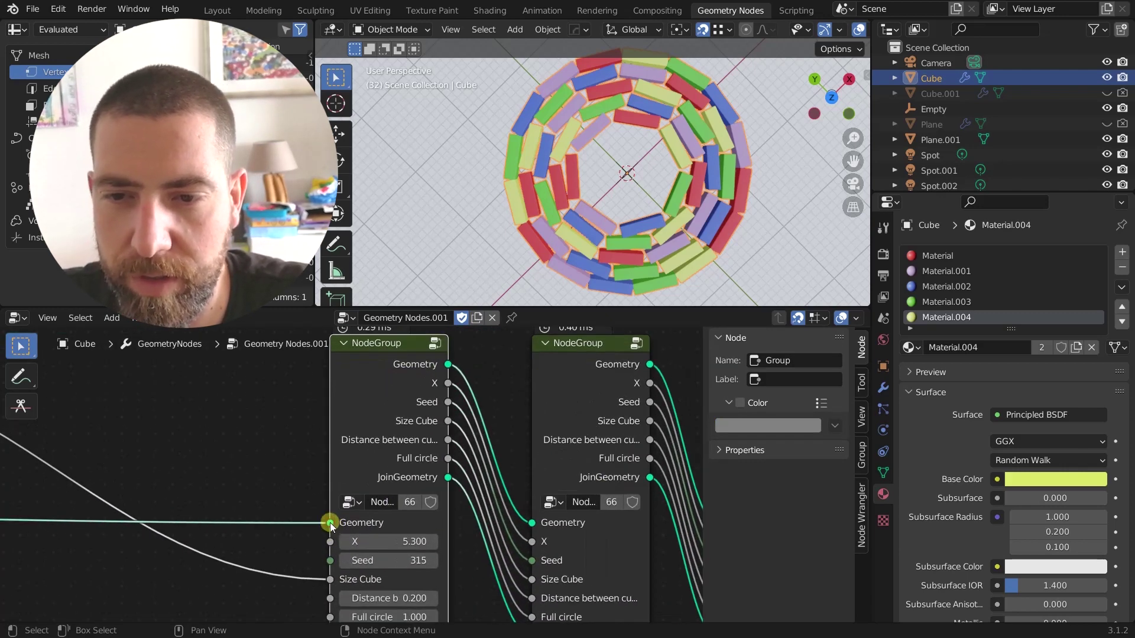
{"action": "middle_click_drag", "start_coordinate": [364, 469], "coordinate": [327, 472]}
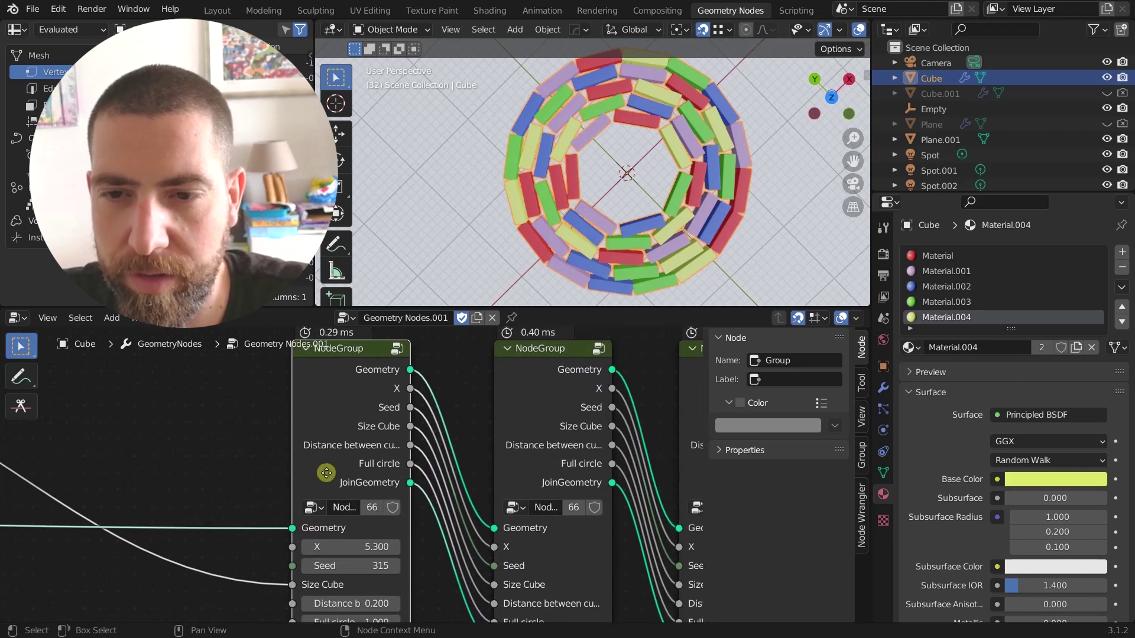
{"action": "mouse_move", "coordinate": [412, 484]}
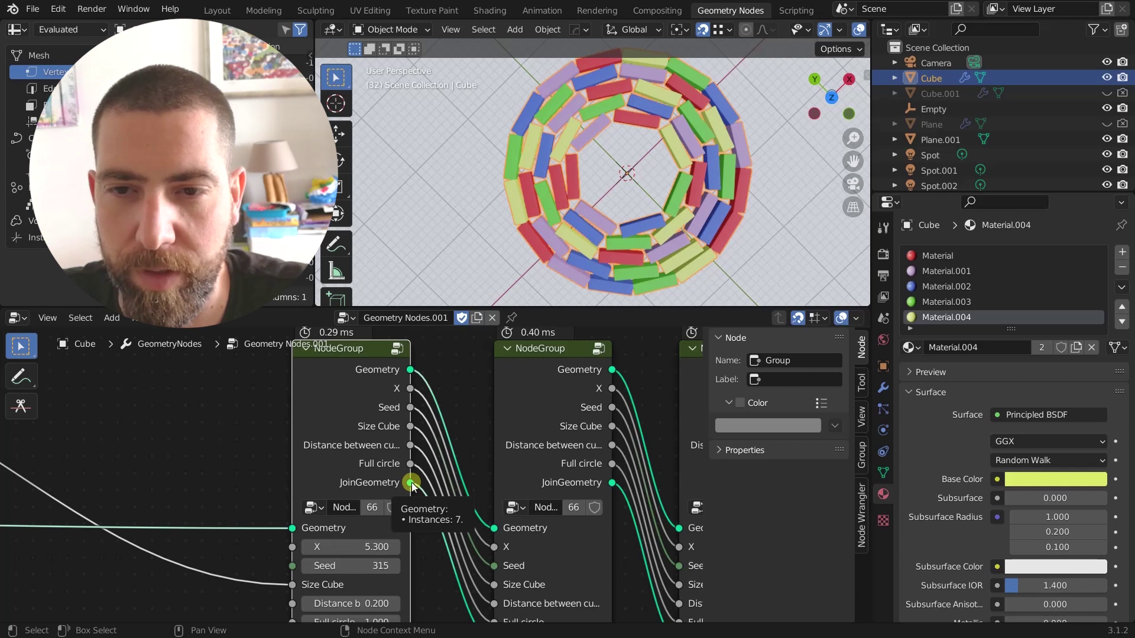
{"action": "mouse_move", "coordinate": [412, 375]}
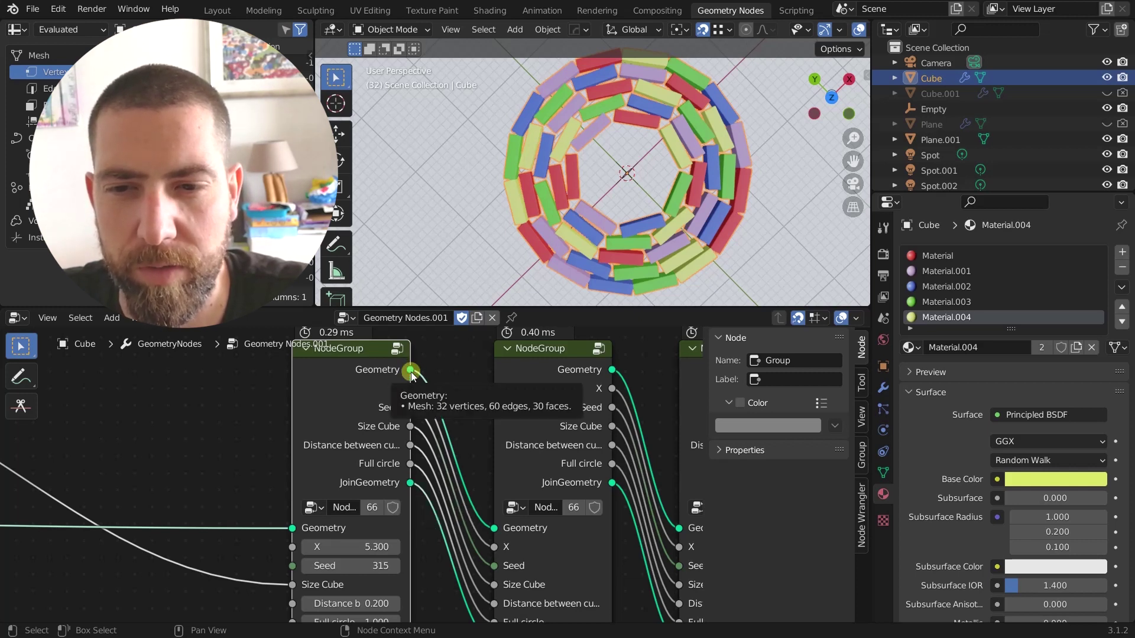
Re-enter the first NodeGroup and examine the links from the Group Input and Join Geometry nodes to the Group Output
{"action": "key", "text": "Tab"}
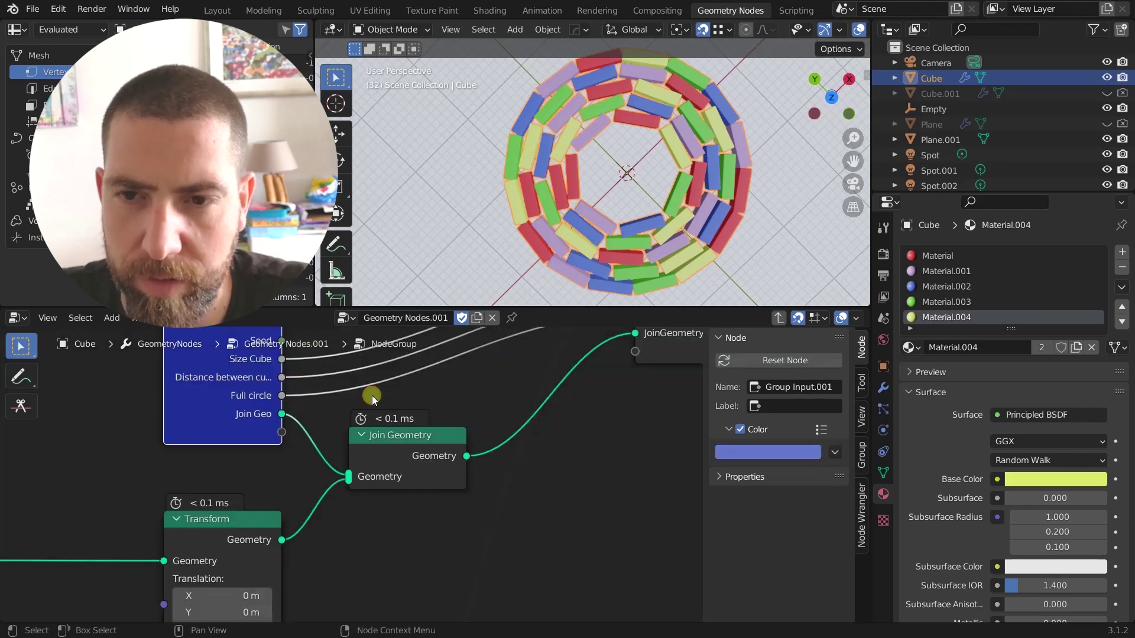
{"action": "scroll", "coordinate": [405, 434], "scroll_direction": "down", "scroll_amount": 4}
{"action": "scroll", "coordinate": [403, 432], "scroll_direction": "down", "scroll_amount": 12}
{"action": "middle_click_drag", "start_coordinate": [367, 436], "coordinate": [271, 528]}
{"action": "scroll", "coordinate": [499, 451], "scroll_direction": "up", "scroll_amount": 14}
{"action": "scroll", "coordinate": [216, 531], "scroll_direction": "down", "scroll_amount": 3}
{"action": "middle_click_drag", "start_coordinate": [286, 416], "coordinate": [101, 422]}
{"action": "middle_click_drag", "start_coordinate": [630, 470], "coordinate": [228, 459]}
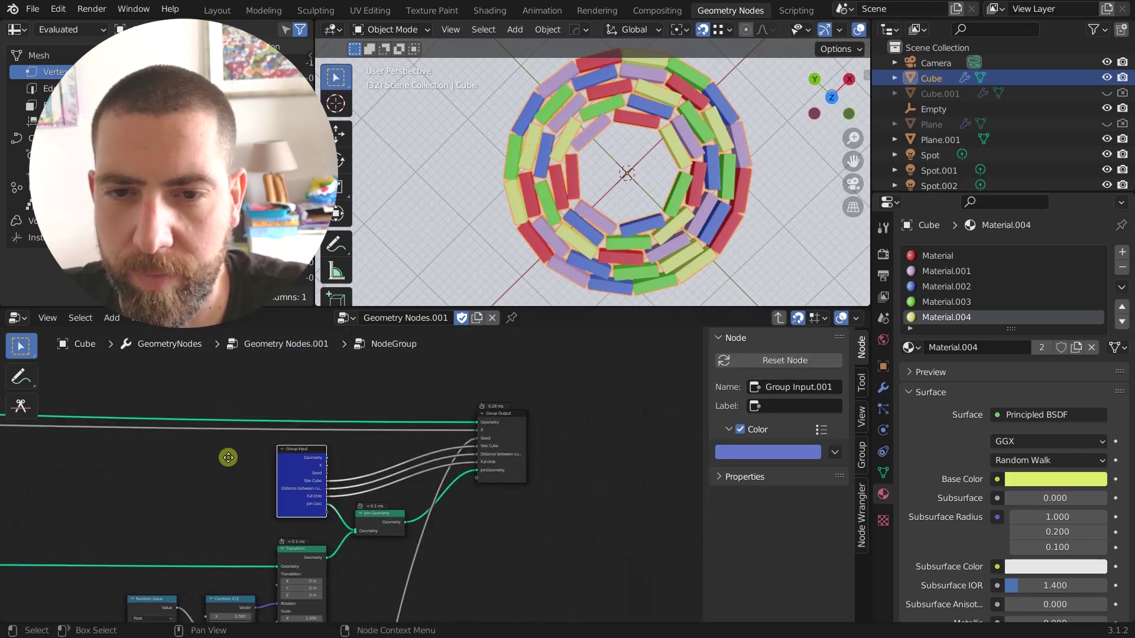
{"action": "scroll", "coordinate": [520, 425], "scroll_direction": "up", "scroll_amount": 3}
{"action": "left_click", "coordinate": [492, 429]}
{"action": "scroll", "coordinate": [494, 430], "scroll_direction": "down", "scroll_amount": 5}
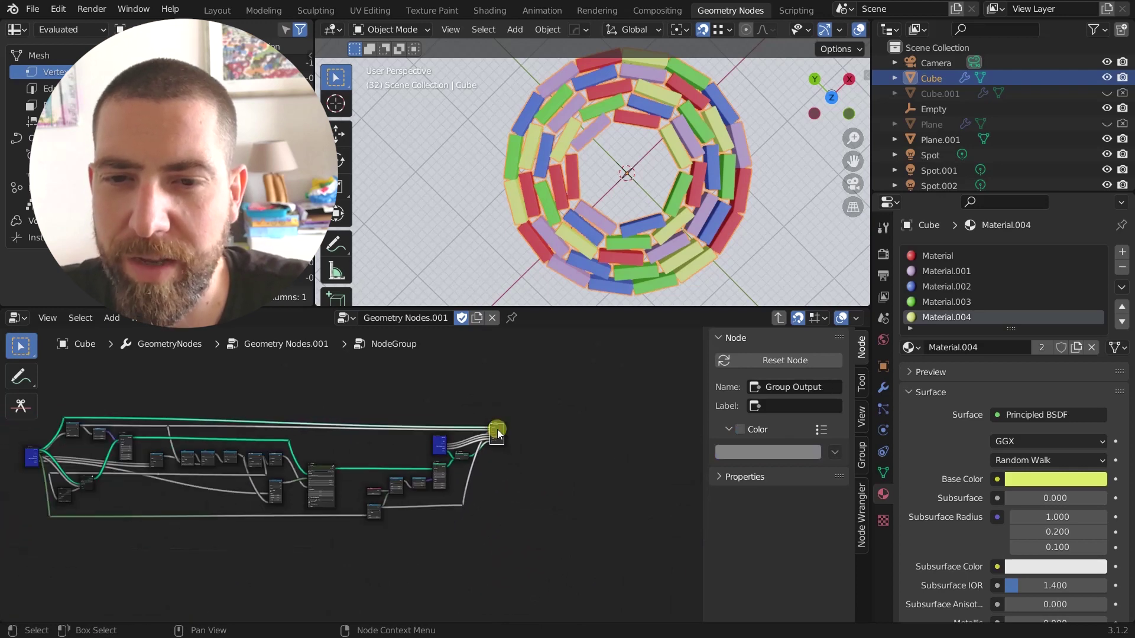
{"action": "middle_click_drag", "start_coordinate": [496, 430], "coordinate": [689, 429]}
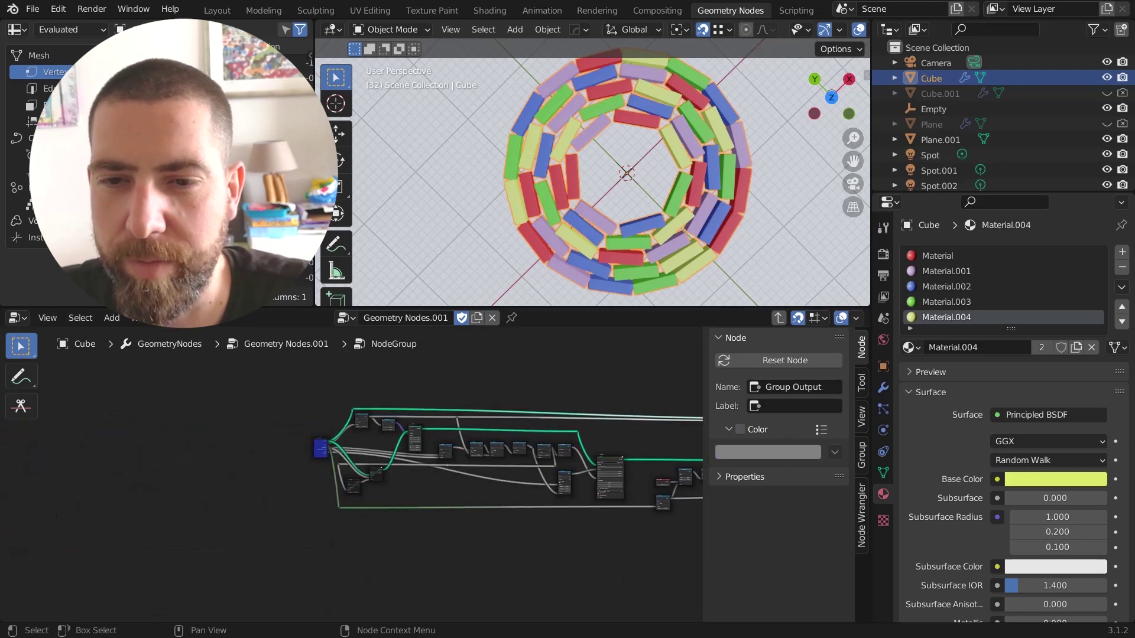
Select the first Group Input node inside the NodeGroup and examine its outputs
{"action": "left_click", "coordinate": [331, 439]}
{"action": "scroll", "coordinate": [340, 441], "scroll_direction": "up", "scroll_amount": 8}
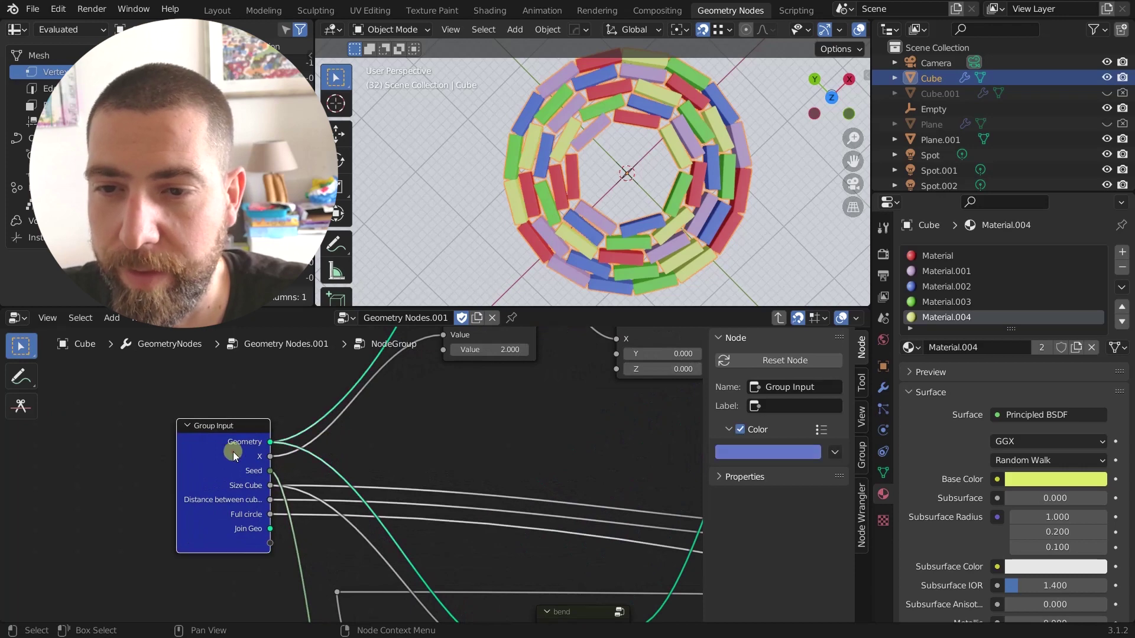
Reselect the Cube brick-ring object and view the chain of NodeGroups in its top-level node tree
{"action": "left_click", "coordinate": [595, 212]}
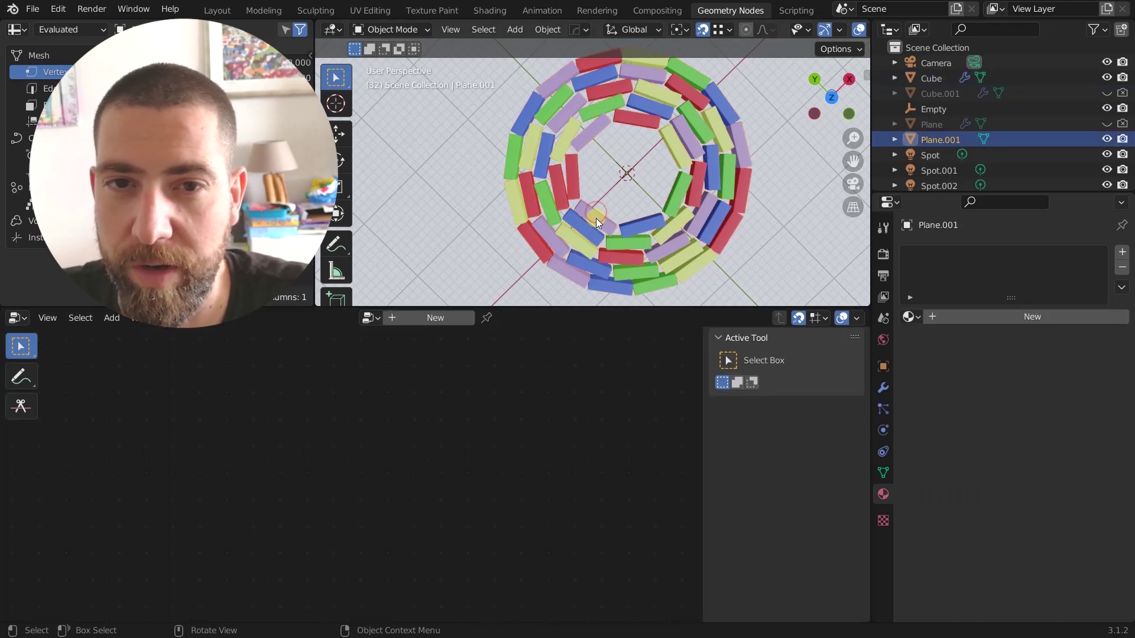
{"action": "left_click", "coordinate": [595, 218]}
{"action": "scroll", "coordinate": [476, 441], "scroll_direction": "down", "scroll_amount": 15}
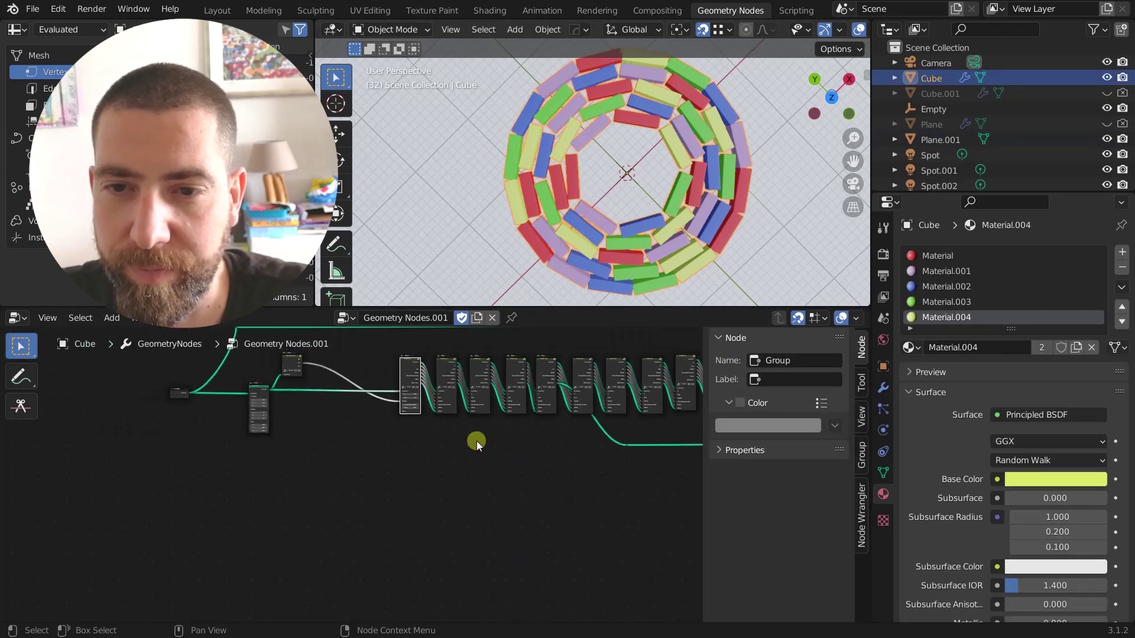
{"action": "middle_click_drag", "start_coordinate": [476, 441], "coordinate": [492, 542]}
{"action": "scroll", "coordinate": [204, 465], "scroll_direction": "up", "scroll_amount": 3}
{"action": "scroll", "coordinate": [325, 472], "scroll_direction": "up", "scroll_amount": 1}
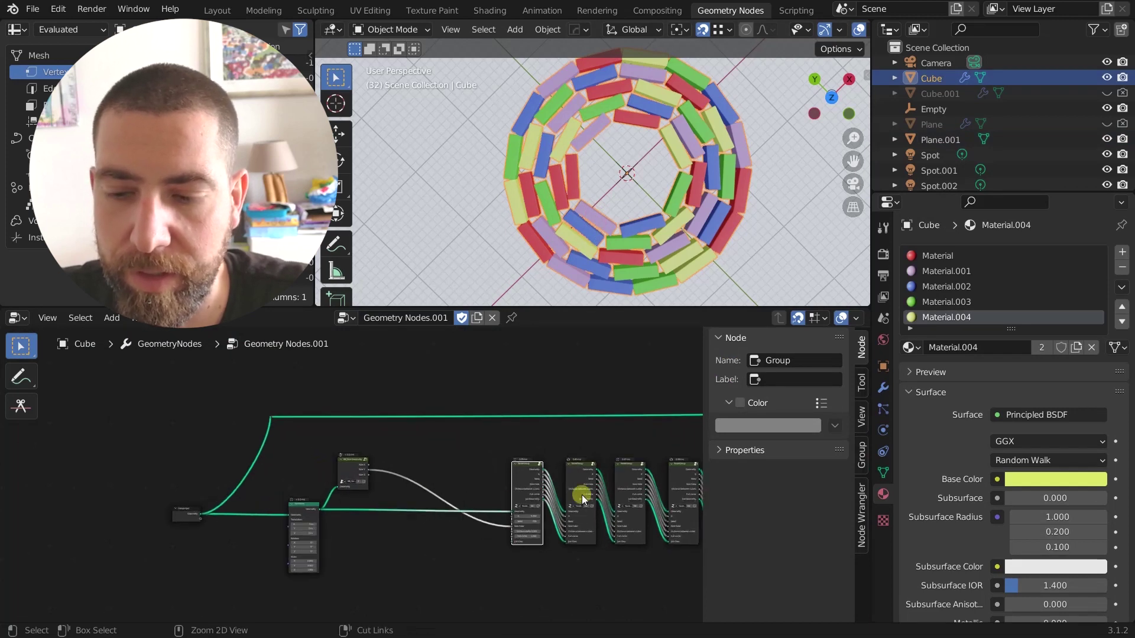
Look inside the first NodeGroup, return to the main tree and inspect the Geometry input of the second NodeGroup
{"action": "key", "text": "Tab"}
{"action": "scroll", "coordinate": [364, 463], "scroll_direction": "up", "scroll_amount": 2}
{"action": "scroll", "coordinate": [168, 481], "scroll_direction": "down", "scroll_amount": 5}
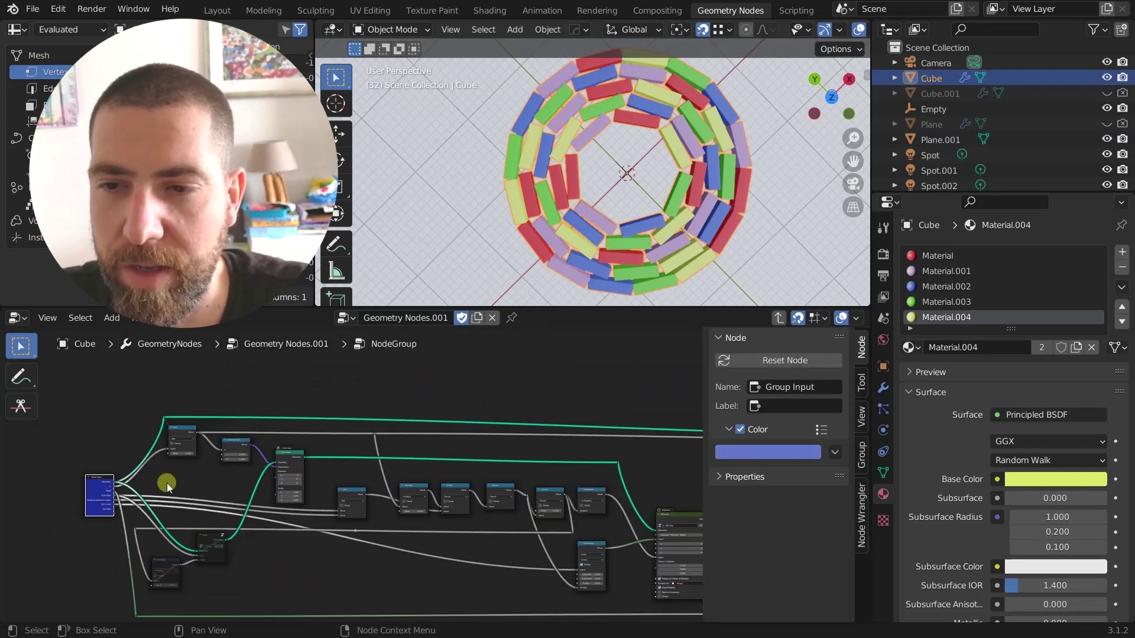
{"action": "key", "text": "ctrl+Tab"}
{"action": "scroll", "coordinate": [402, 468], "scroll_direction": "up", "scroll_amount": 5}
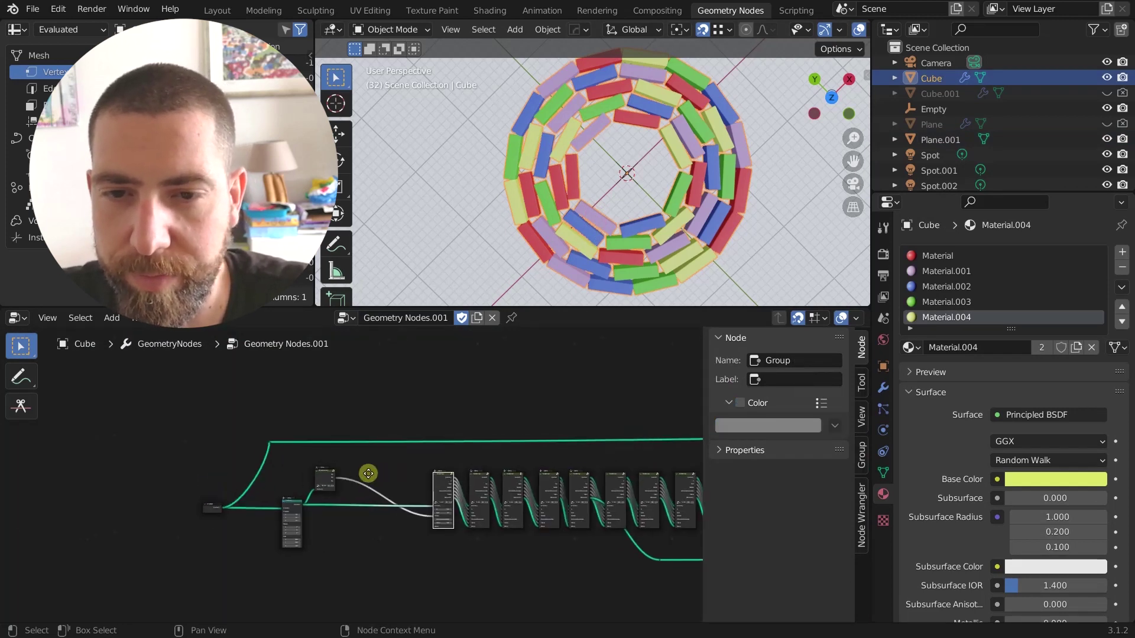
{"action": "scroll", "coordinate": [380, 441], "scroll_direction": "up", "scroll_amount": 2}
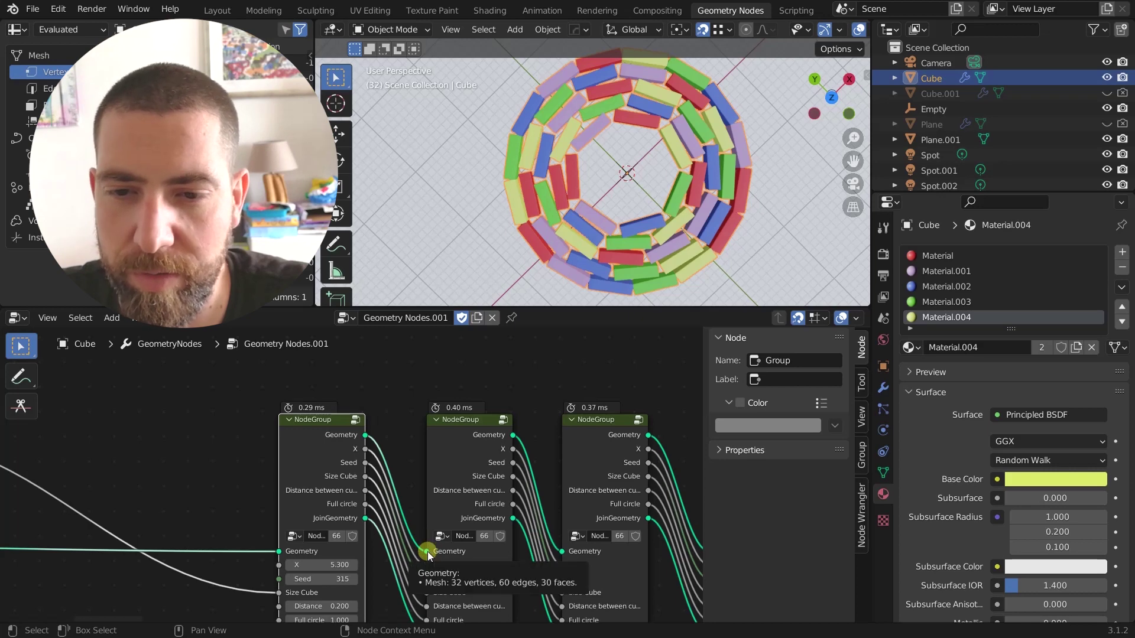
Enter the first NodeGroup again and select the Join Geometry node ahead of the Group Output
{"action": "middle_click_drag", "start_coordinate": [595, 504], "coordinate": [382, 465]}
{"action": "key", "text": "Tab"}
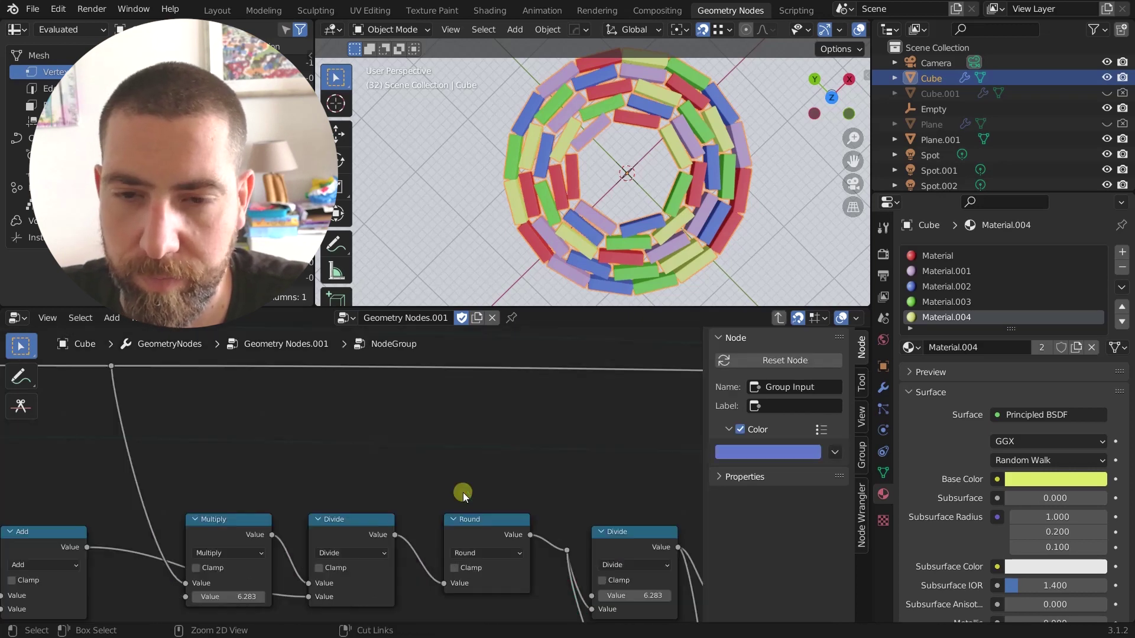
{"action": "scroll", "coordinate": [463, 491], "scroll_direction": "down", "scroll_amount": 4}
{"action": "scroll", "coordinate": [402, 449], "scroll_direction": "down", "scroll_amount": 3}
{"action": "middle_click_drag", "start_coordinate": [400, 448], "coordinate": [331, 442]}
{"action": "scroll", "coordinate": [365, 437], "scroll_direction": "up", "scroll_amount": 8}
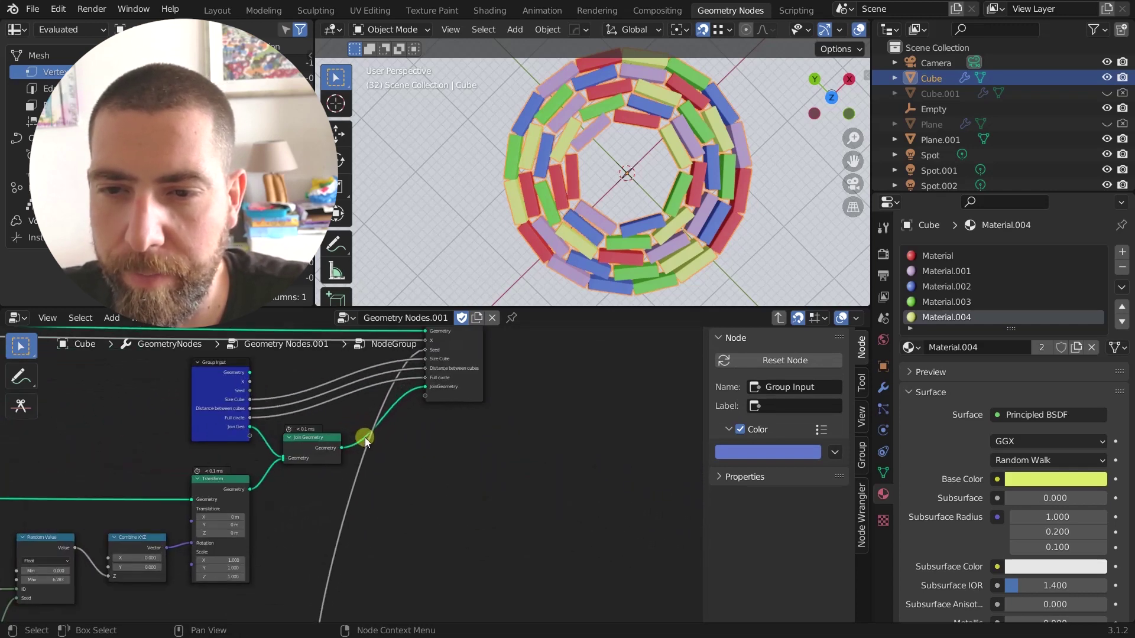
{"action": "left_click", "coordinate": [328, 430]}
{"action": "scroll", "coordinate": [328, 430], "scroll_direction": "down", "scroll_amount": 2}
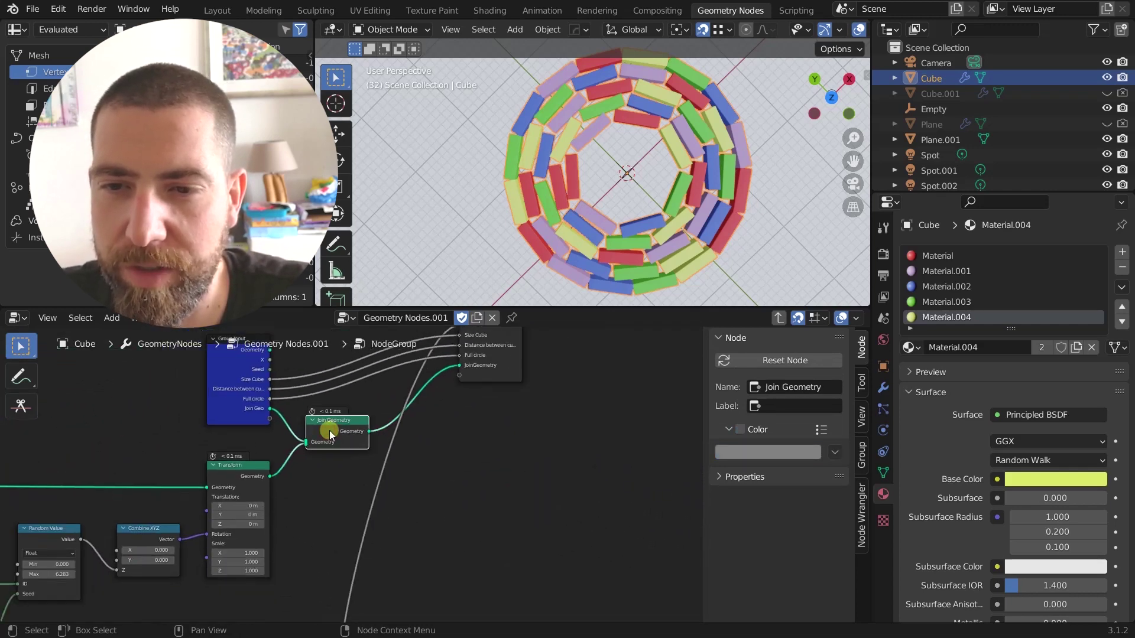
Select the Transform node that feeds Join Geometry and trace the group back to the first Group Input
{"action": "left_click", "coordinate": [260, 477]}
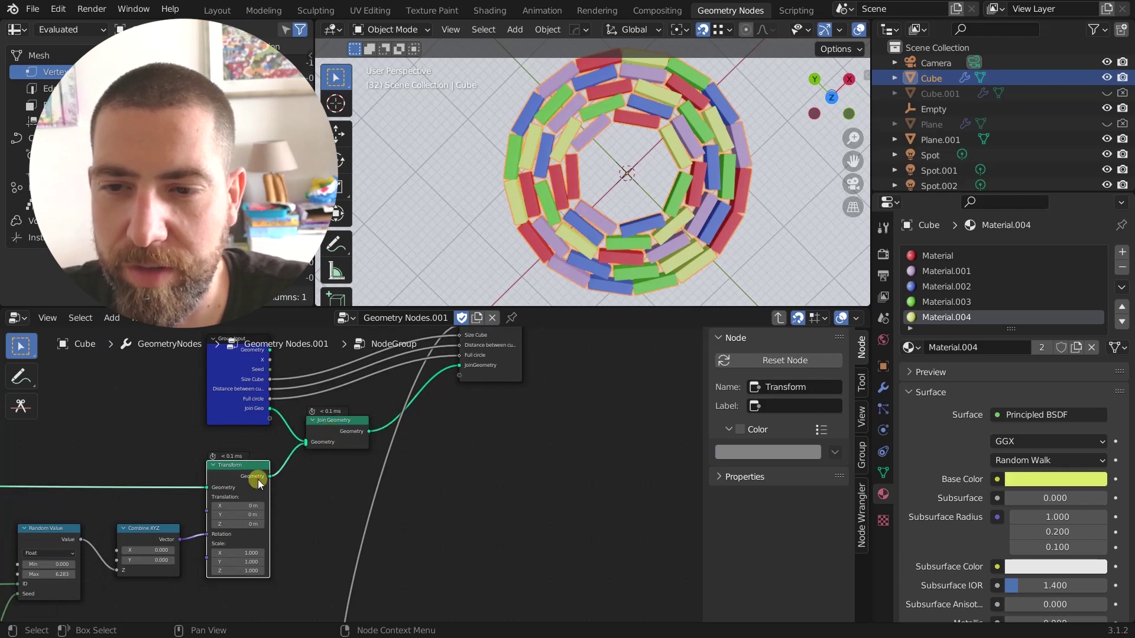
{"action": "scroll", "coordinate": [258, 482], "scroll_direction": "down", "scroll_amount": 2}
{"action": "scroll", "coordinate": [258, 481], "scroll_direction": "down", "scroll_amount": 8}
{"action": "middle_click_drag", "start_coordinate": [94, 479], "coordinate": [119, 479]}
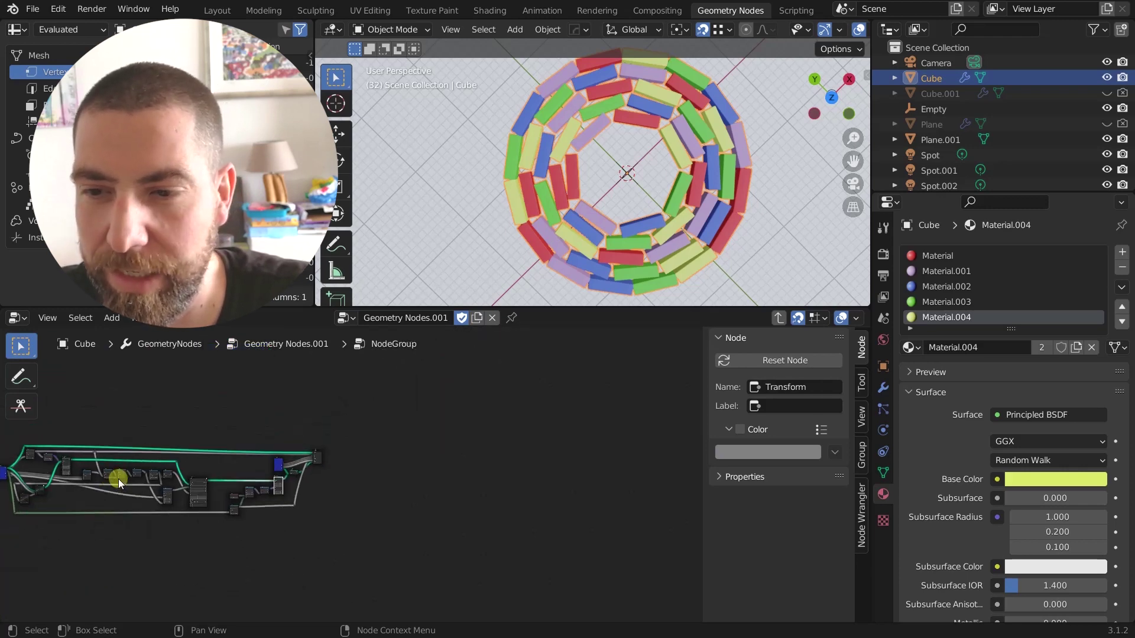
{"action": "scroll", "coordinate": [112, 480], "scroll_direction": "up", "scroll_amount": 3}
{"action": "middle_click_drag", "start_coordinate": [55, 467], "coordinate": [258, 501]}
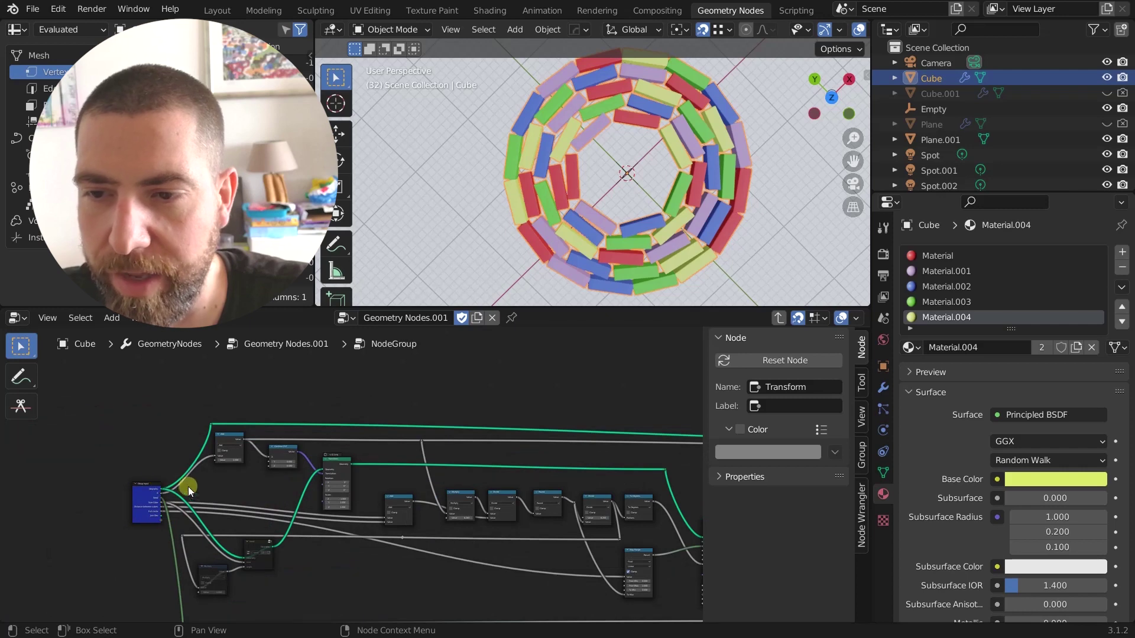
{"action": "scroll", "coordinate": [171, 490], "scroll_direction": "up", "scroll_amount": 4}
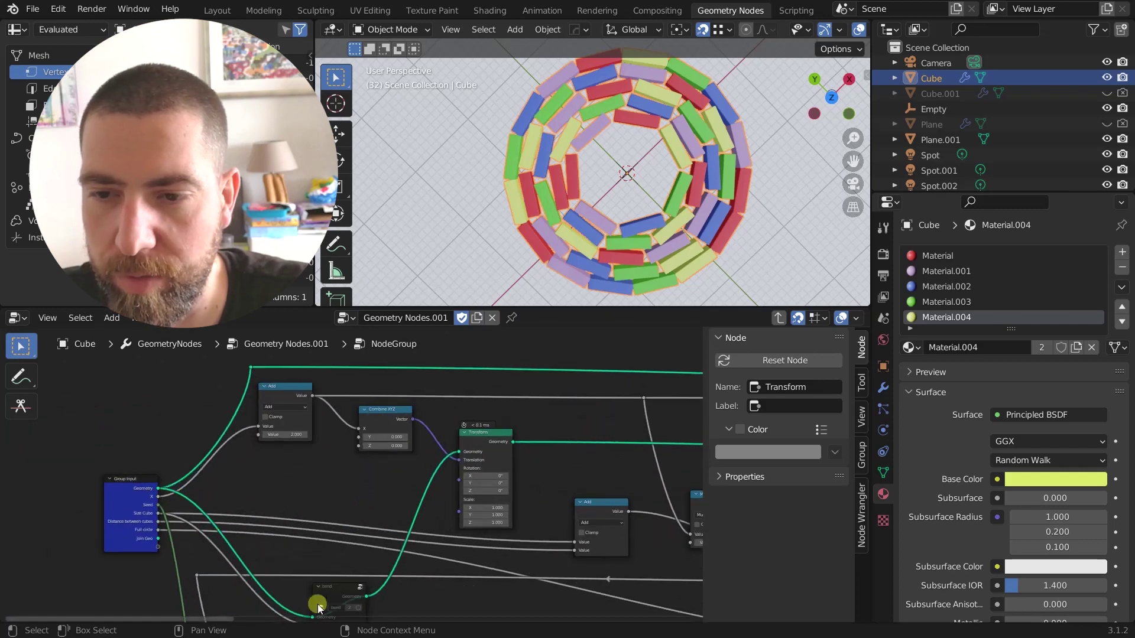
Follow the geometry path from the first Transform node through the array node to the final Transform node
{"action": "middle_click_drag", "start_coordinate": [481, 443], "coordinate": [311, 451]}
{"action": "scroll", "coordinate": [310, 451], "scroll_direction": "down", "scroll_amount": 4}
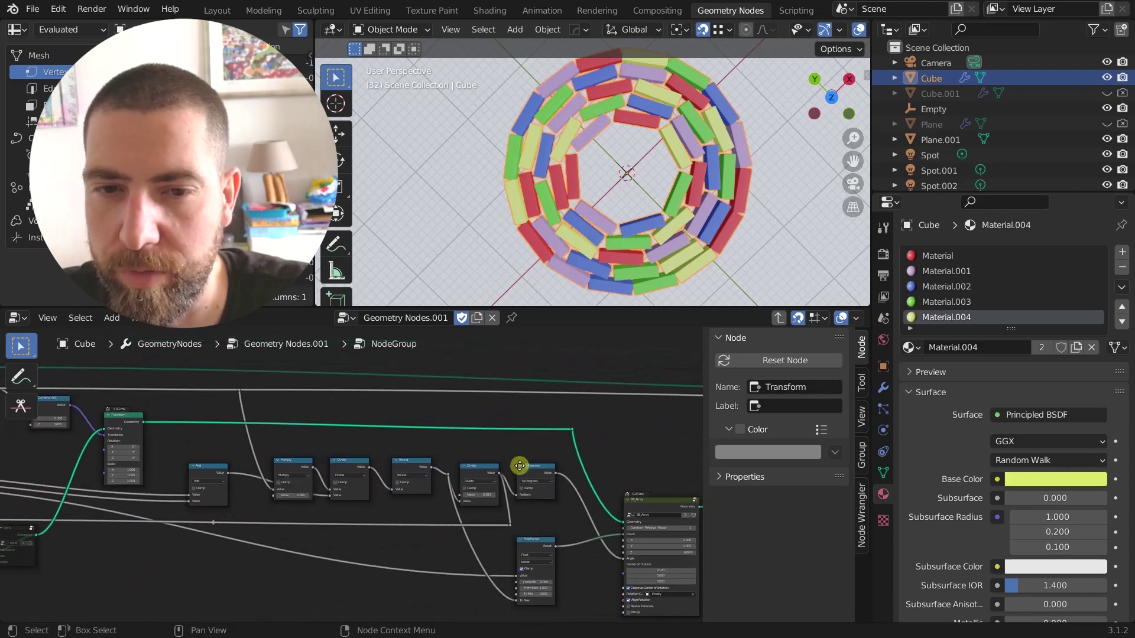
{"action": "middle_click_drag", "start_coordinate": [627, 490], "coordinate": [119, 432]}
{"action": "scroll", "coordinate": [119, 431], "scroll_direction": "up", "scroll_amount": 1}
{"action": "middle_click_drag", "start_coordinate": [362, 464], "coordinate": [300, 454]}
{"action": "scroll", "coordinate": [473, 425], "scroll_direction": "up", "scroll_amount": 6}
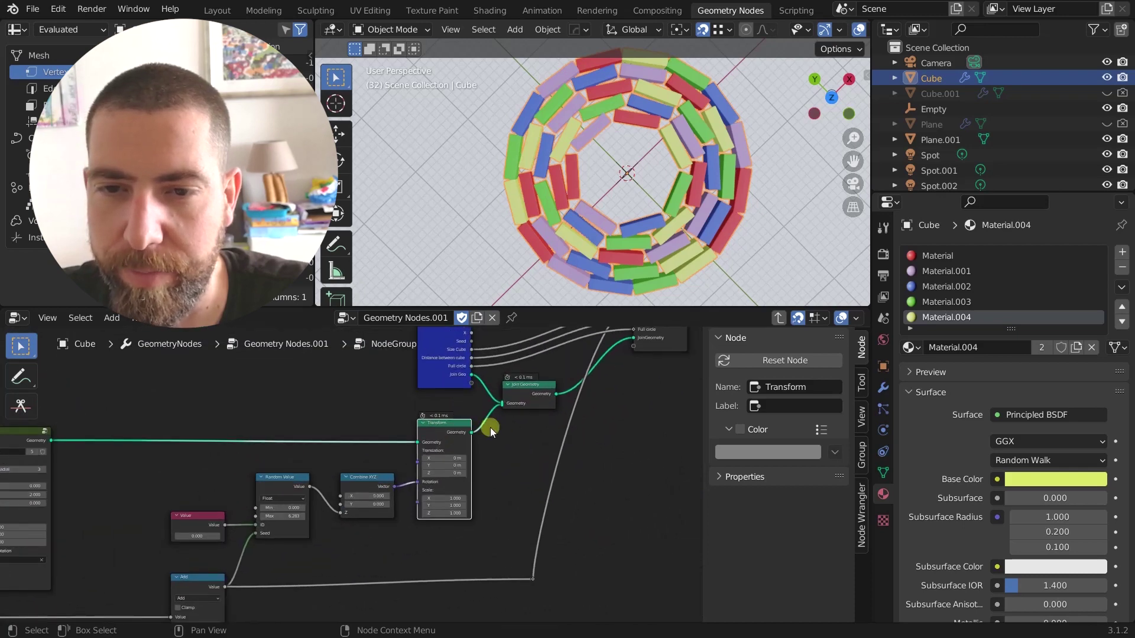
Examine the Join Geometry node's input and the Join Geo socket of the second Group Input feeding it
{"action": "left_click", "coordinate": [526, 382]}
{"action": "scroll", "coordinate": [526, 382], "scroll_direction": "up", "scroll_amount": 2}
{"action": "middle_click_drag", "start_coordinate": [526, 382], "coordinate": [513, 448]}
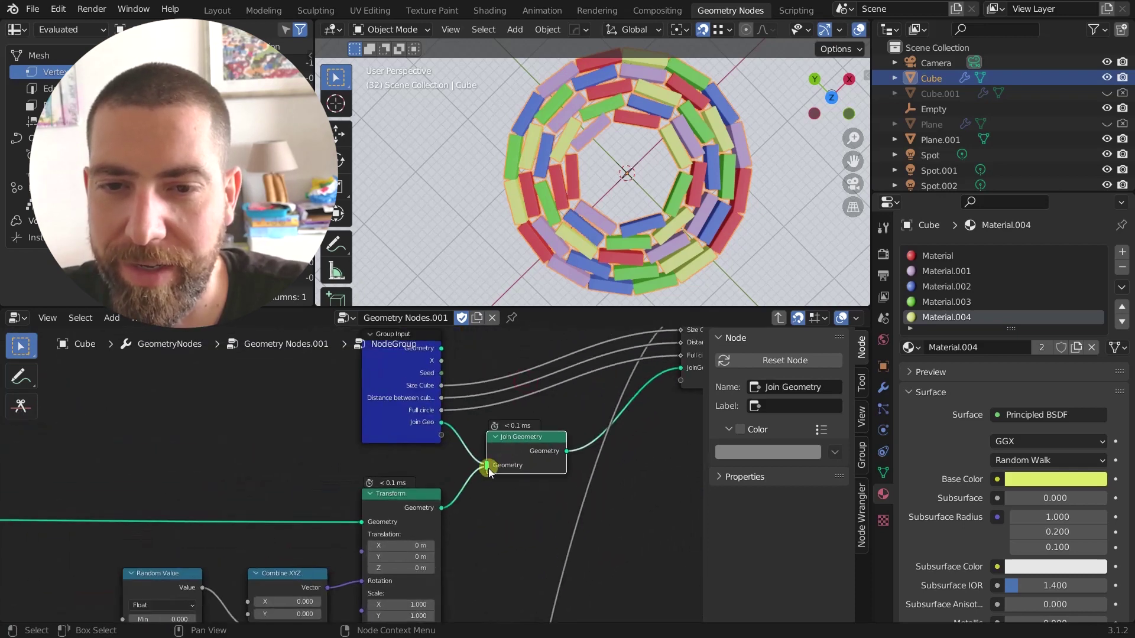
{"action": "left_click", "coordinate": [424, 424]}
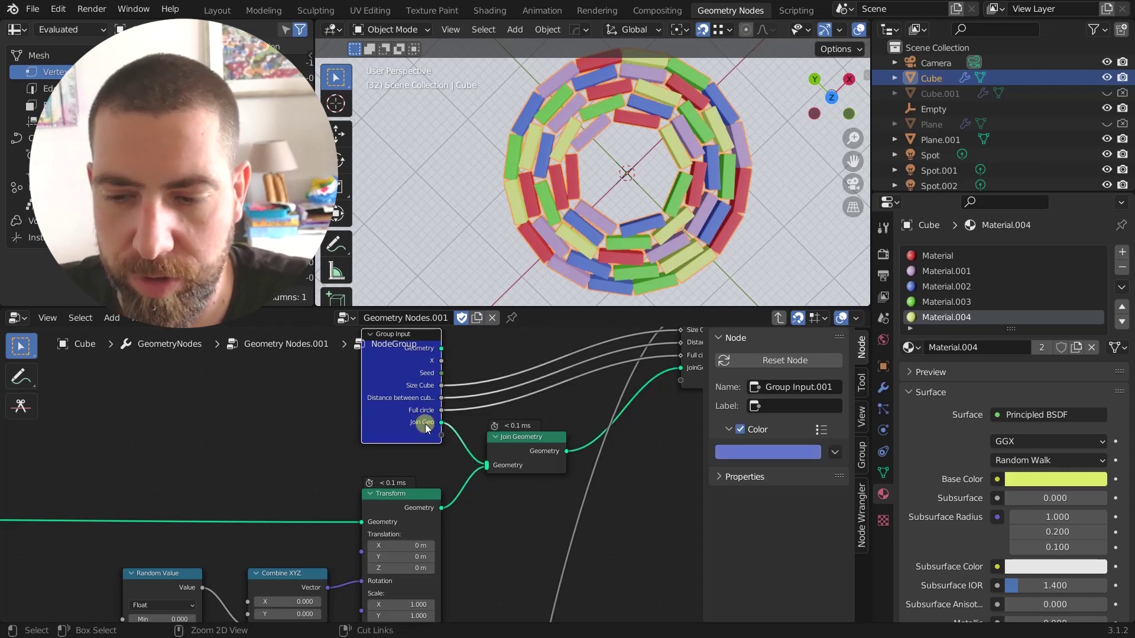
{"action": "scroll", "coordinate": [424, 424], "scroll_direction": "down", "scroll_amount": 1}
{"action": "scroll", "coordinate": [672, 392], "scroll_direction": "up", "scroll_amount": 2}
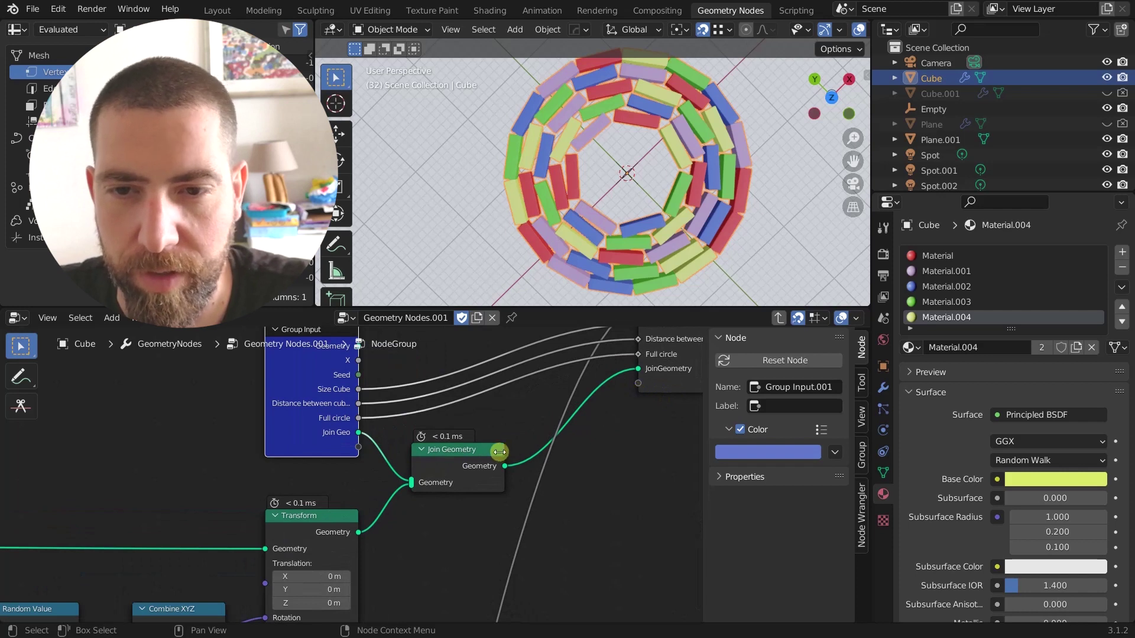
Examine how the final Transform passes through Join Geometry into the JoinGeometry socket of the Group Output
{"action": "left_click", "coordinate": [477, 460]}
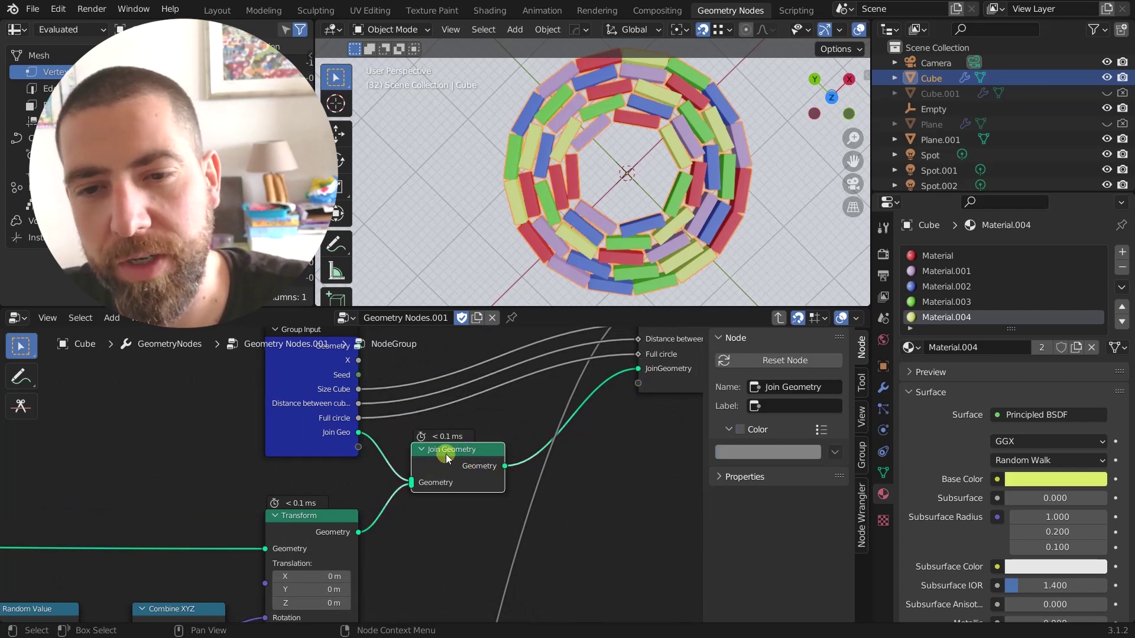
{"action": "left_click", "coordinate": [331, 530]}
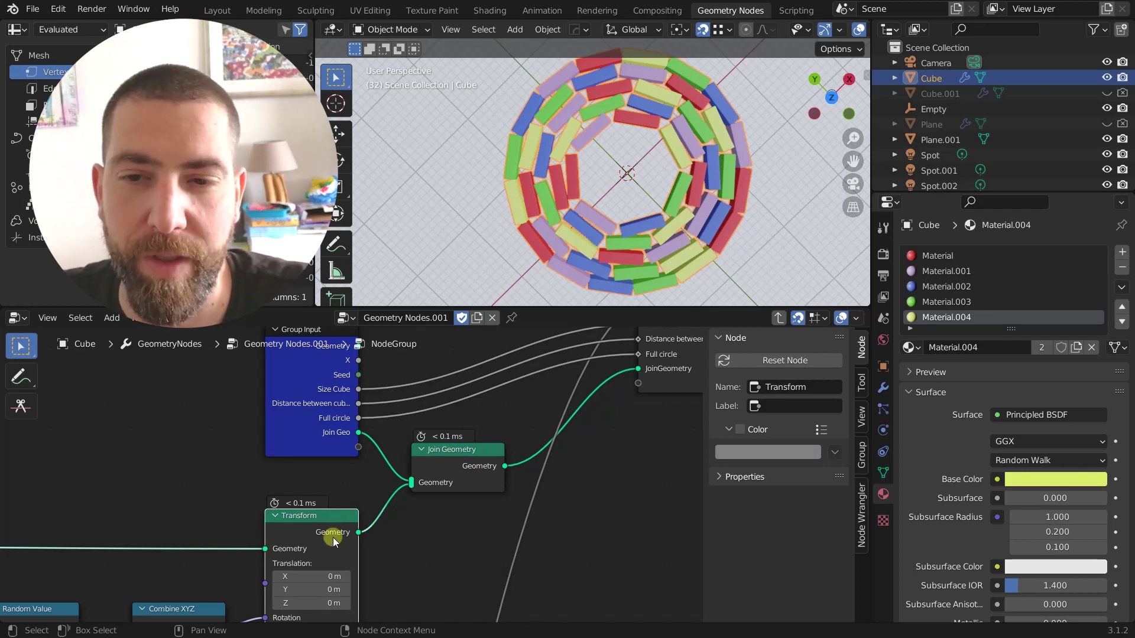
{"action": "scroll", "coordinate": [354, 439], "scroll_direction": "down", "scroll_amount": 1}
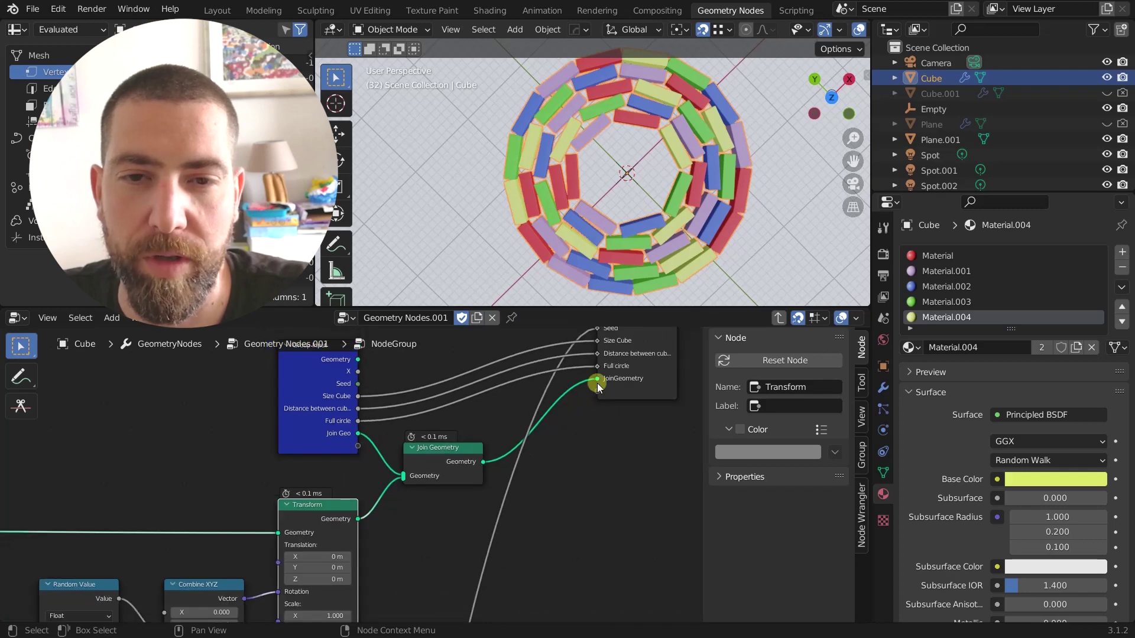
{"action": "left_click", "coordinate": [421, 454]}
Exit the group and inspect the Geometry and JoinGeometry links between the first three NodeGroups, including their Join Geo inputs
{"action": "key", "text": "Tab"}
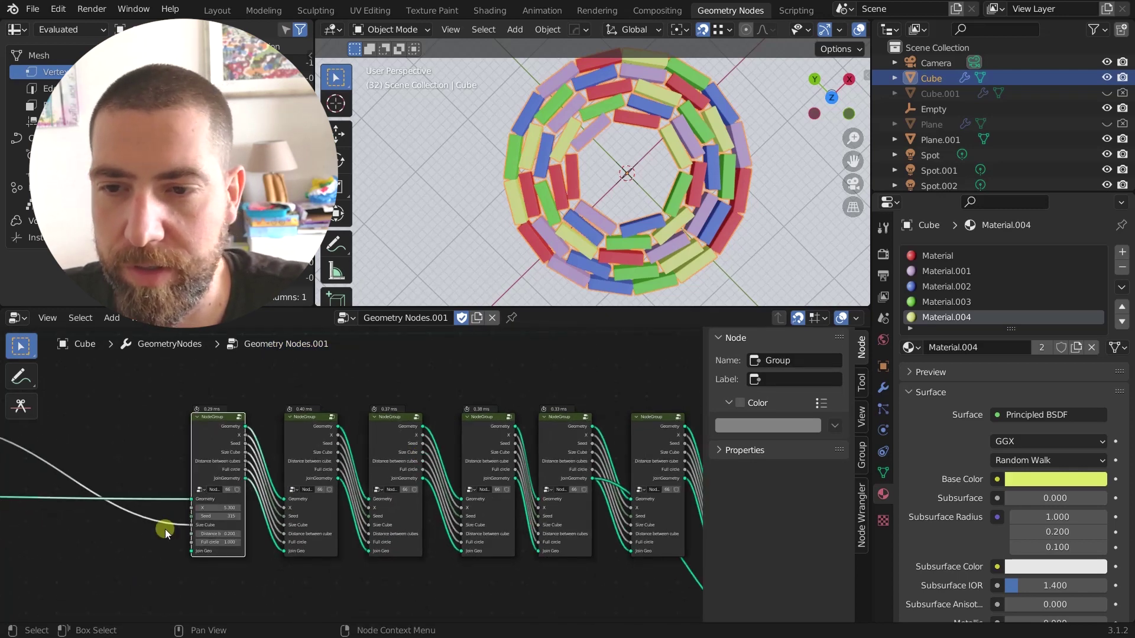
{"action": "scroll", "coordinate": [165, 529], "scroll_direction": "up", "scroll_amount": 2}
{"action": "scroll", "coordinate": [281, 470], "scroll_direction": "up", "scroll_amount": 1}
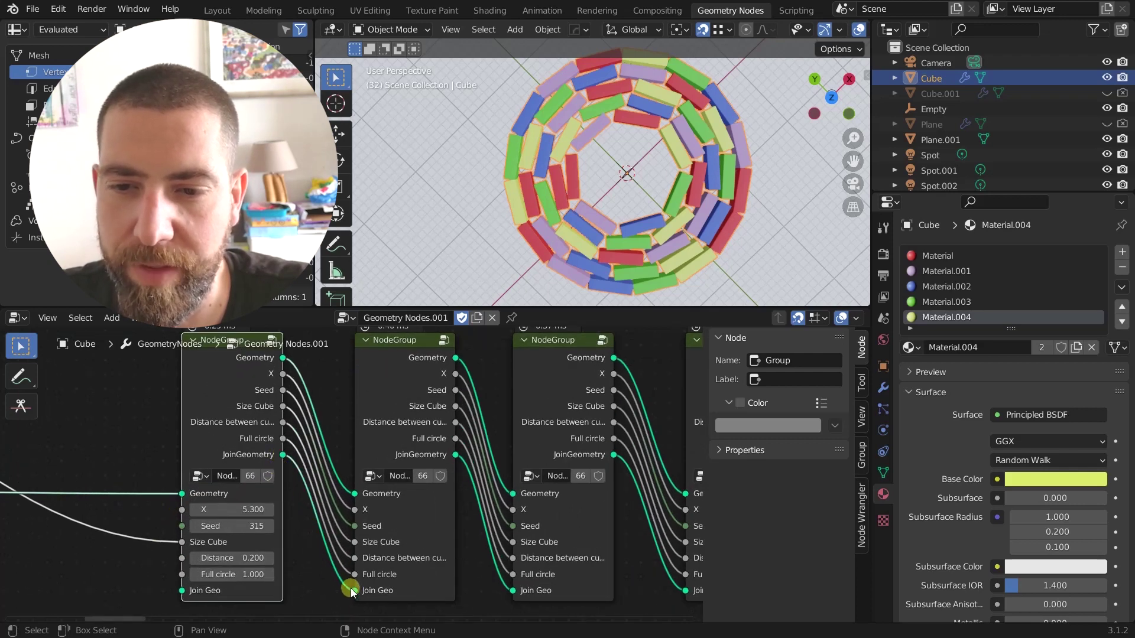
{"action": "mouse_move", "coordinate": [356, 595]}
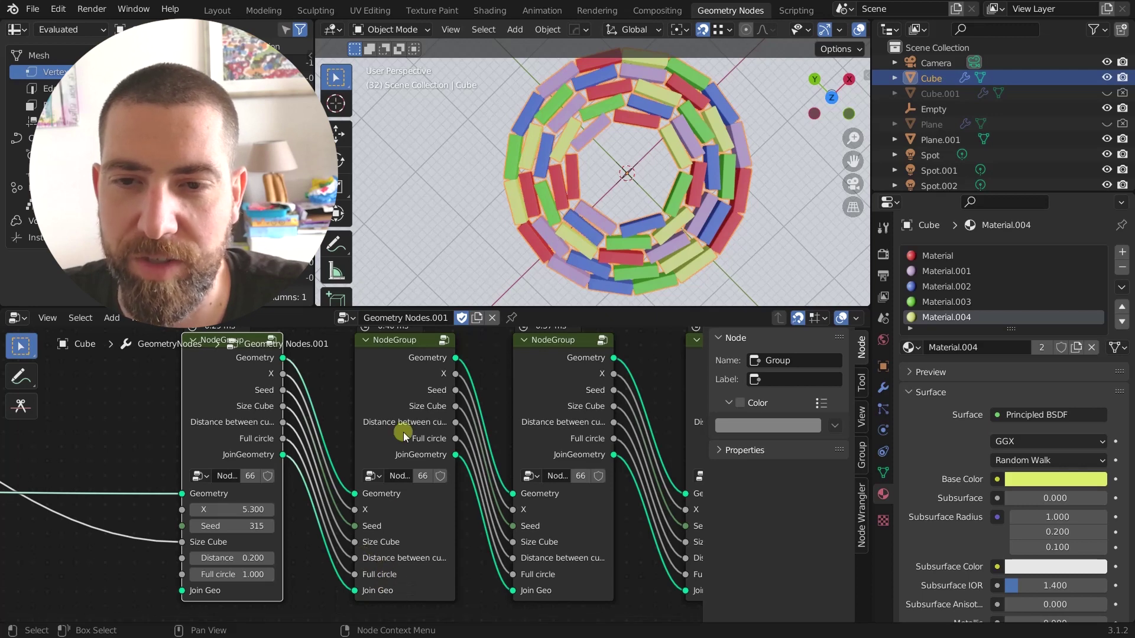
{"action": "mouse_move", "coordinate": [453, 357]}
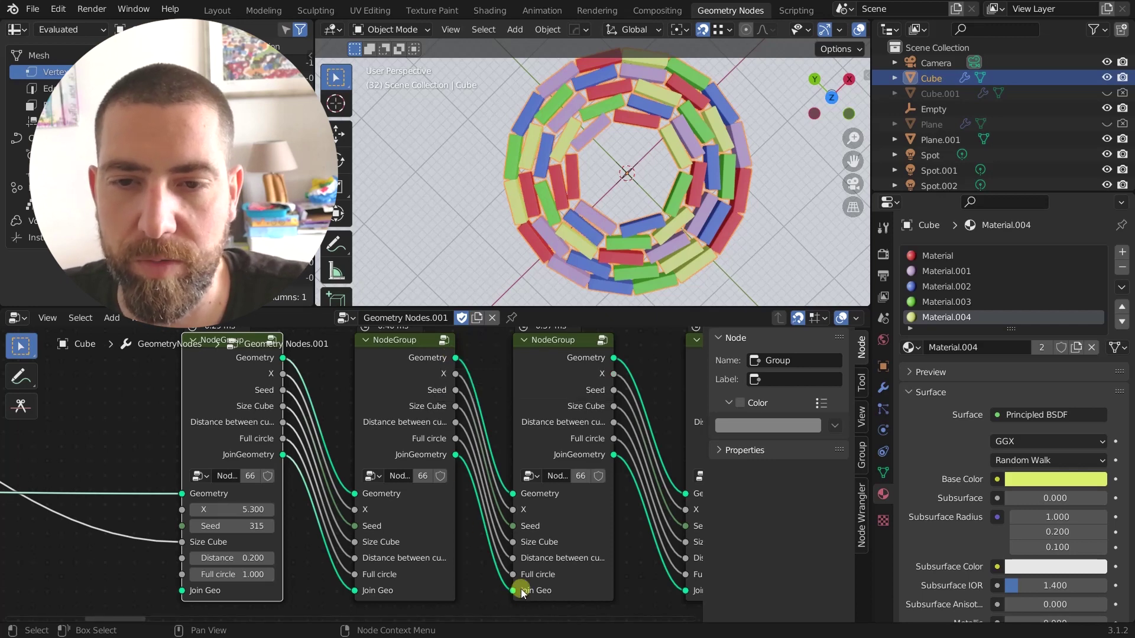
{"action": "middle_click_drag", "start_coordinate": [553, 547], "coordinate": [502, 540]}
{"action": "scroll", "coordinate": [512, 546], "scroll_direction": "down", "scroll_amount": 4}
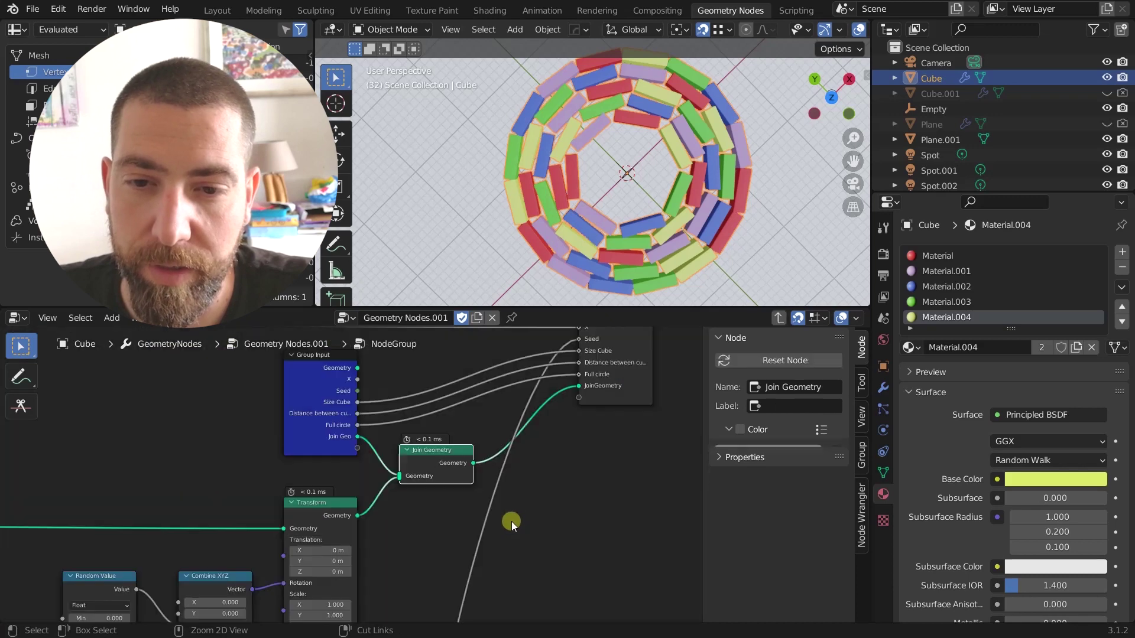
Enter the first NodeGroup and review its node network from the first Group Input to the Group Output
{"action": "key", "text": "Tab"}
{"action": "scroll", "coordinate": [555, 461], "scroll_direction": "down", "scroll_amount": 2}
{"action": "scroll", "coordinate": [555, 461], "scroll_direction": "down", "scroll_amount": 12}
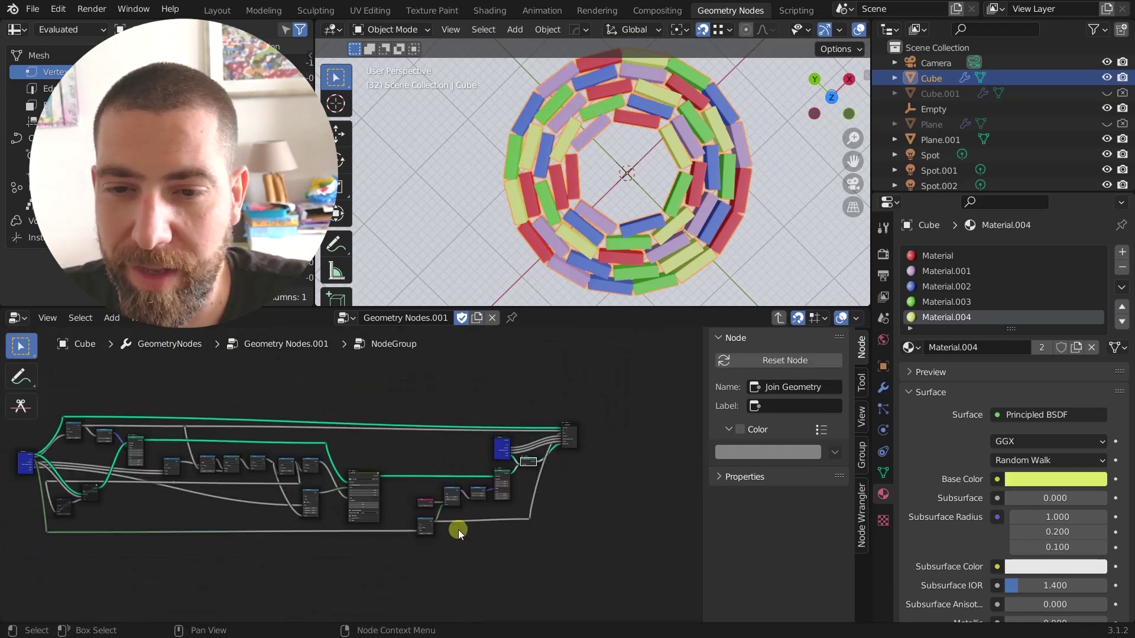
{"action": "middle_click_drag", "start_coordinate": [309, 556], "coordinate": [2, 589]}
{"action": "scroll", "coordinate": [99, 466], "scroll_direction": "up", "scroll_amount": 2}
{"action": "scroll", "coordinate": [156, 462], "scroll_direction": "up", "scroll_amount": 8}
{"action": "scroll", "coordinate": [674, 516], "scroll_direction": "down", "scroll_amount": 2}
{"action": "scroll", "coordinate": [545, 497], "scroll_direction": "down", "scroll_amount": 7}
{"action": "middle_click_drag", "start_coordinate": [545, 488], "coordinate": [185, 496]}
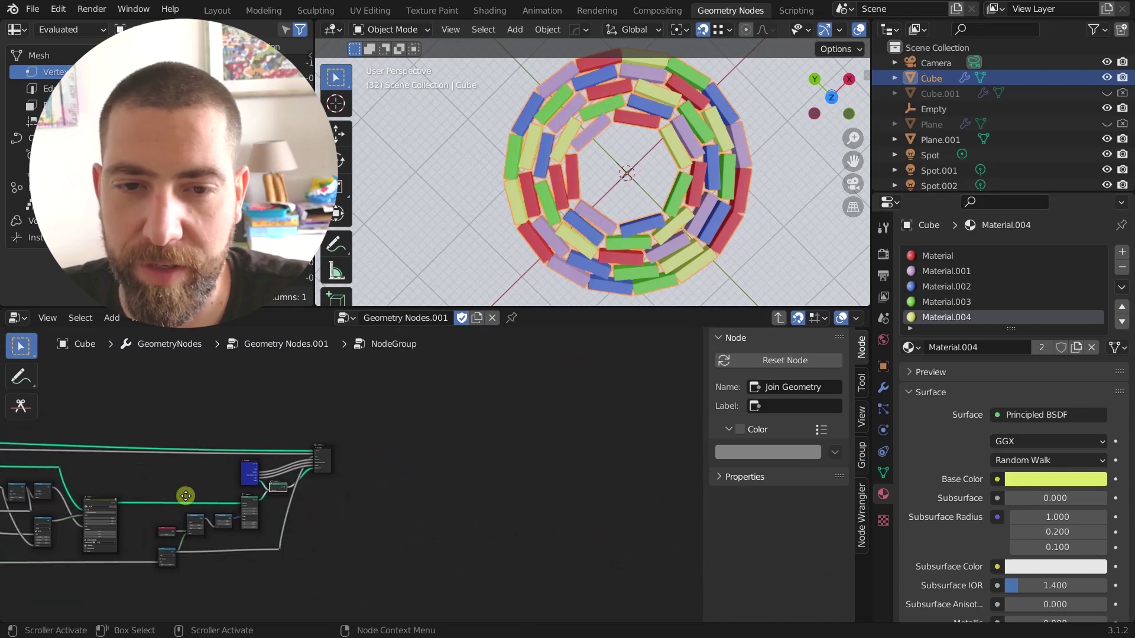
Examine the Size Cube, Distance between cubes and Full circle links from the second Group Input to the Group Output
{"action": "scroll", "coordinate": [293, 480], "scroll_direction": "up", "scroll_amount": 18}
{"action": "scroll", "coordinate": [284, 469], "scroll_direction": "up", "scroll_amount": 1}
{"action": "left_click", "coordinate": [76, 451]}
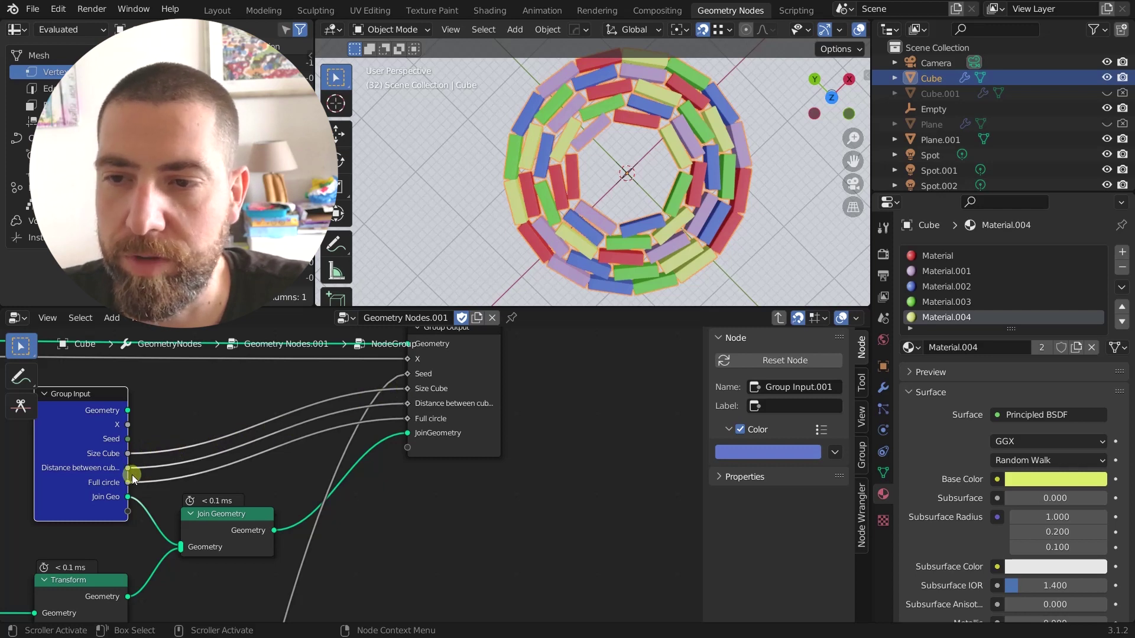
{"action": "mouse_move", "coordinate": [130, 468]}
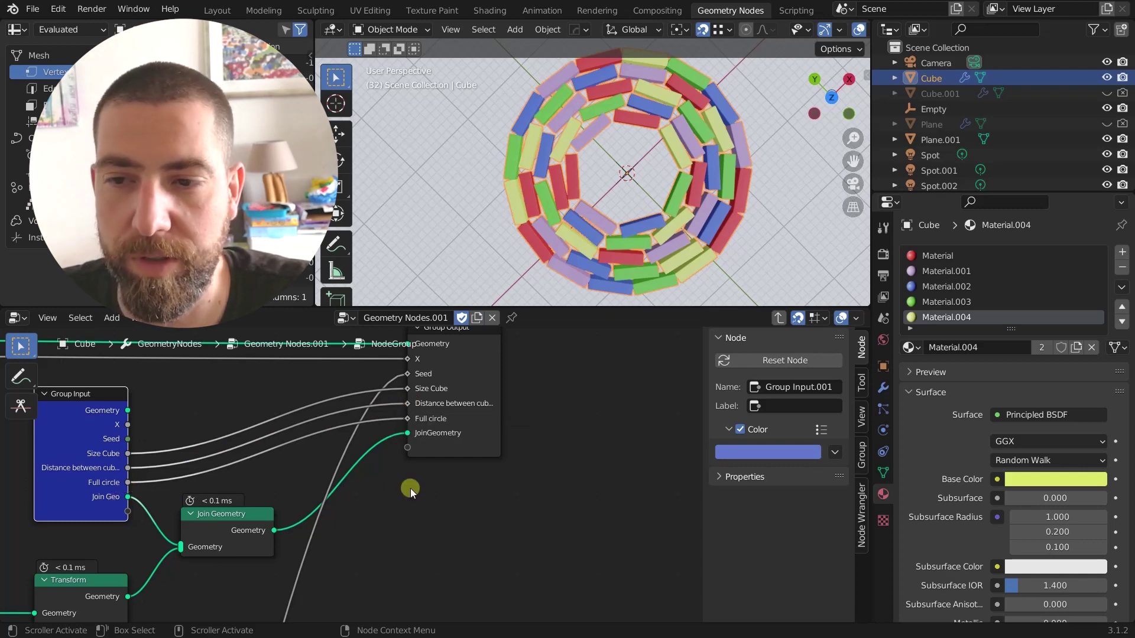
Review the whole group again, going back to the first Group Input and the Add and Combine XYZ nodes beside it
{"action": "scroll", "coordinate": [410, 489], "scroll_direction": "down", "scroll_amount": 3}
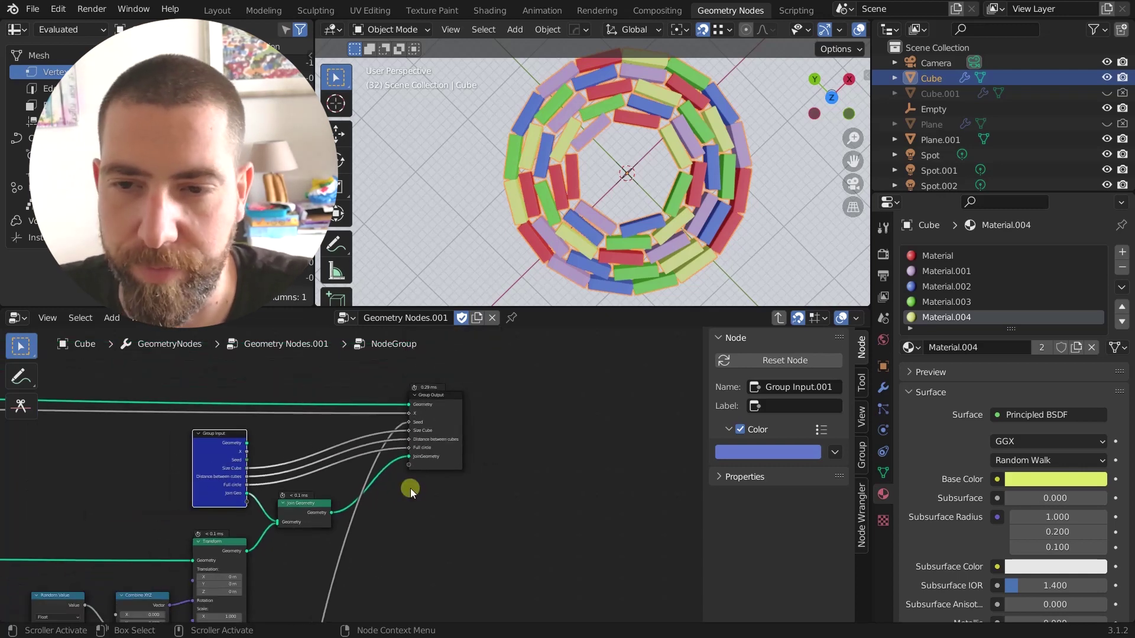
{"action": "scroll", "coordinate": [463, 483], "scroll_direction": "down", "scroll_amount": 3}
{"action": "middle_click_drag", "start_coordinate": [463, 484], "coordinate": [555, 524]}
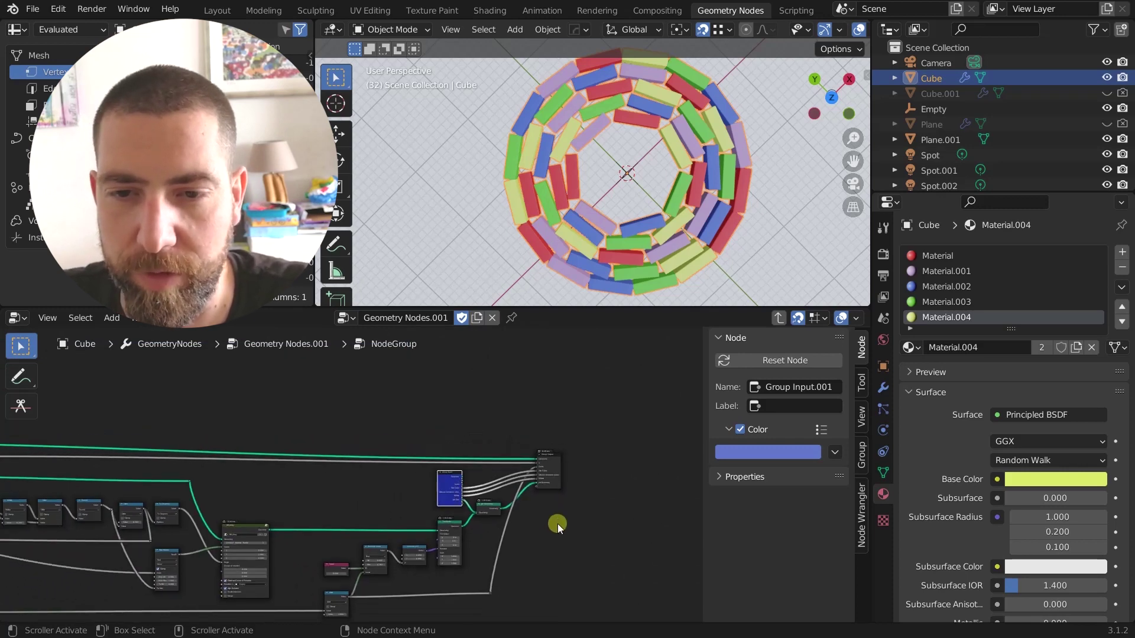
{"action": "scroll", "coordinate": [479, 497], "scroll_direction": "up", "scroll_amount": 1}
{"action": "scroll", "coordinate": [479, 496], "scroll_direction": "down", "scroll_amount": 3}
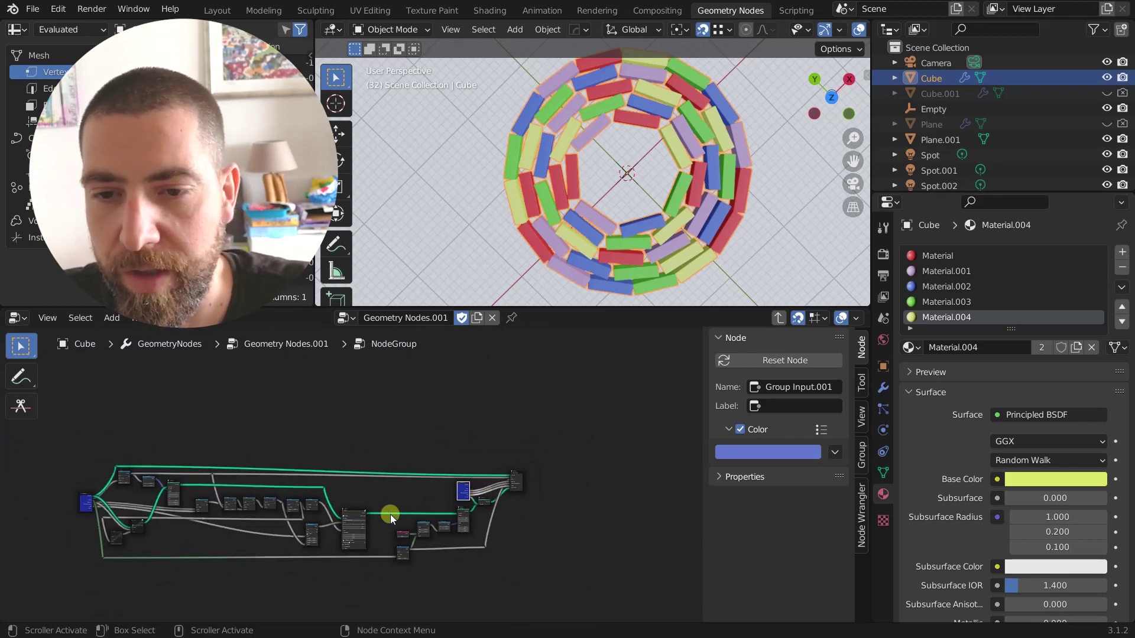
{"action": "scroll", "coordinate": [109, 481], "scroll_direction": "up", "scroll_amount": 2}
{"action": "scroll", "coordinate": [109, 481], "scroll_direction": "up", "scroll_amount": 5}
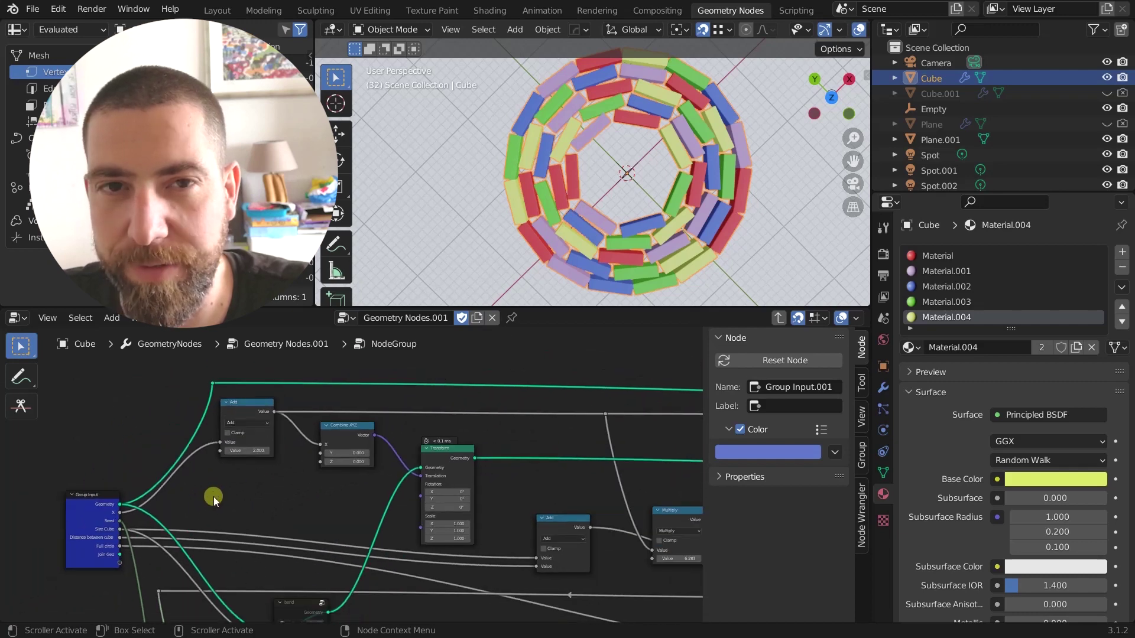
Set the constant value of the Add node beside the first Group Input to 3
{"action": "scroll", "coordinate": [214, 496], "scroll_direction": "up", "scroll_amount": 3}
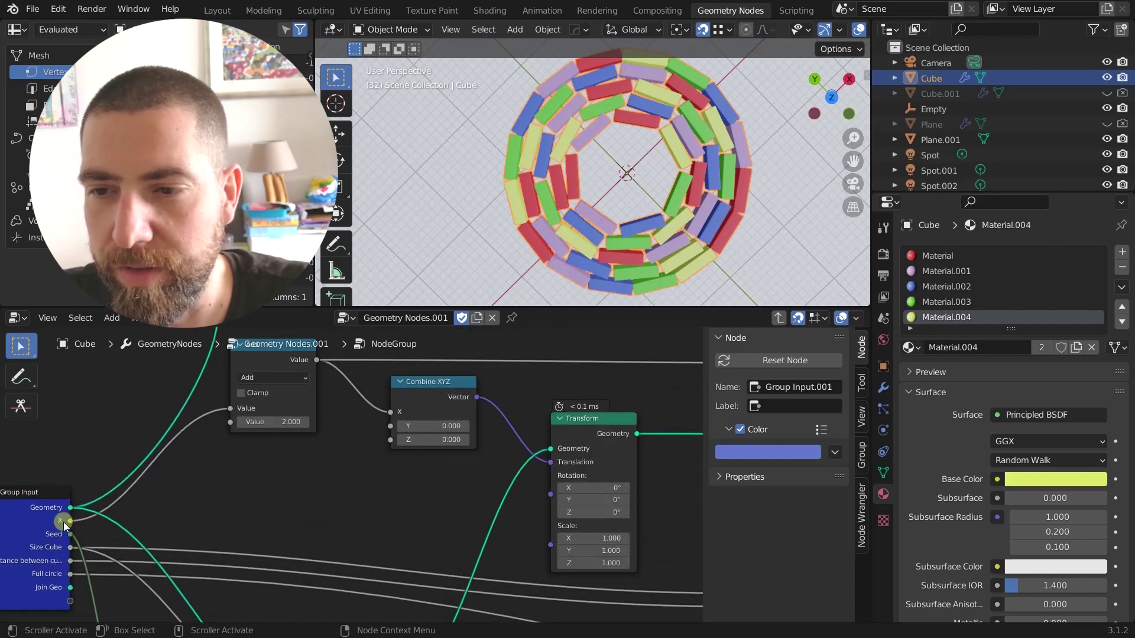
{"action": "left_click", "coordinate": [48, 524]}
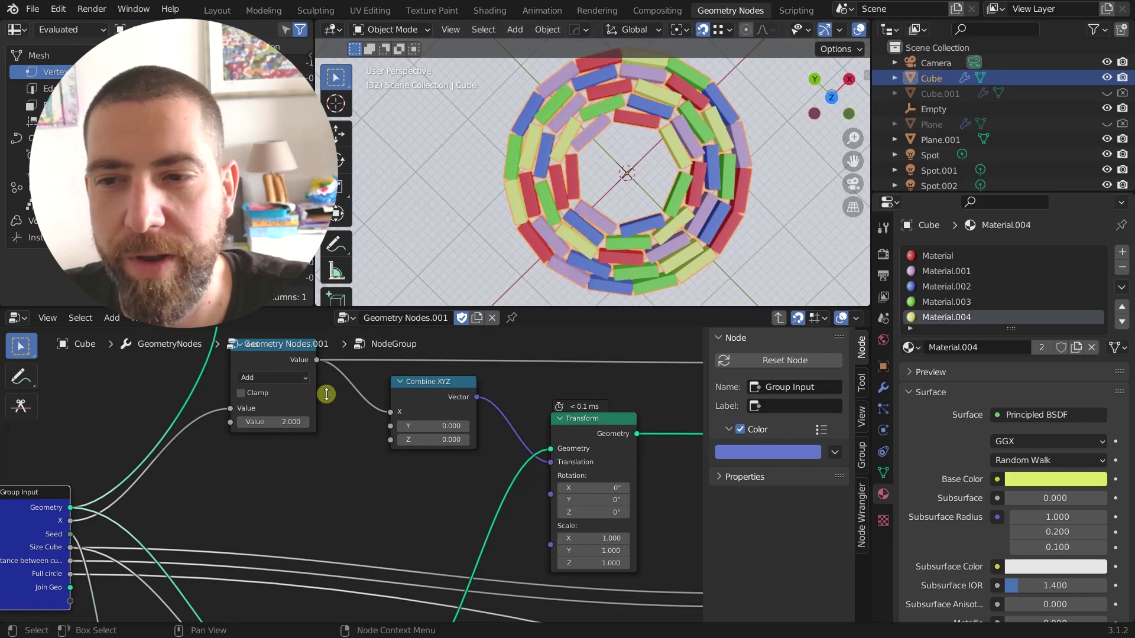
{"action": "left_click", "coordinate": [290, 417]}
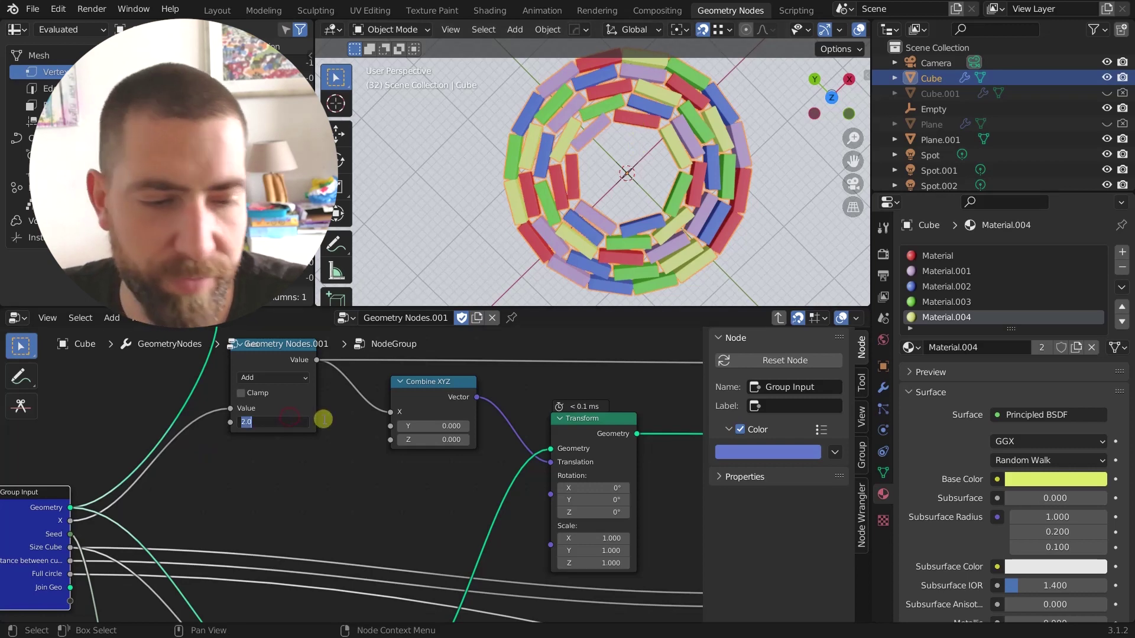
{"action": "type", "text": "3"}
{"action": "key", "text": "Return"}
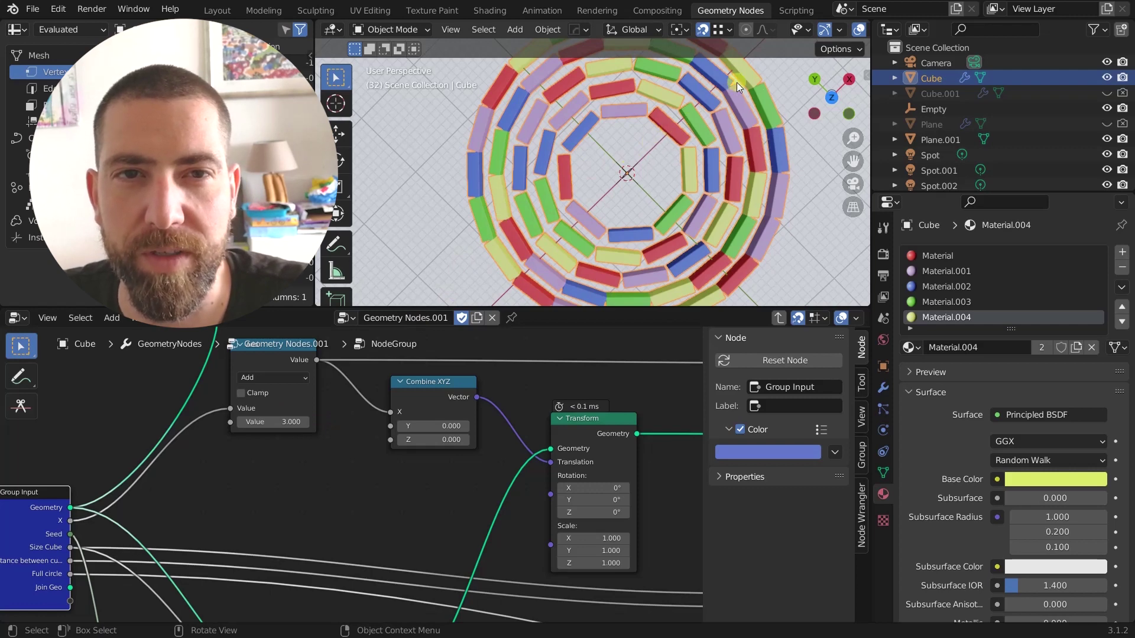
Set the Add node's constant value back to 2 and frame the brick rings in the 3D viewport
{"action": "left_click", "coordinate": [288, 420]}
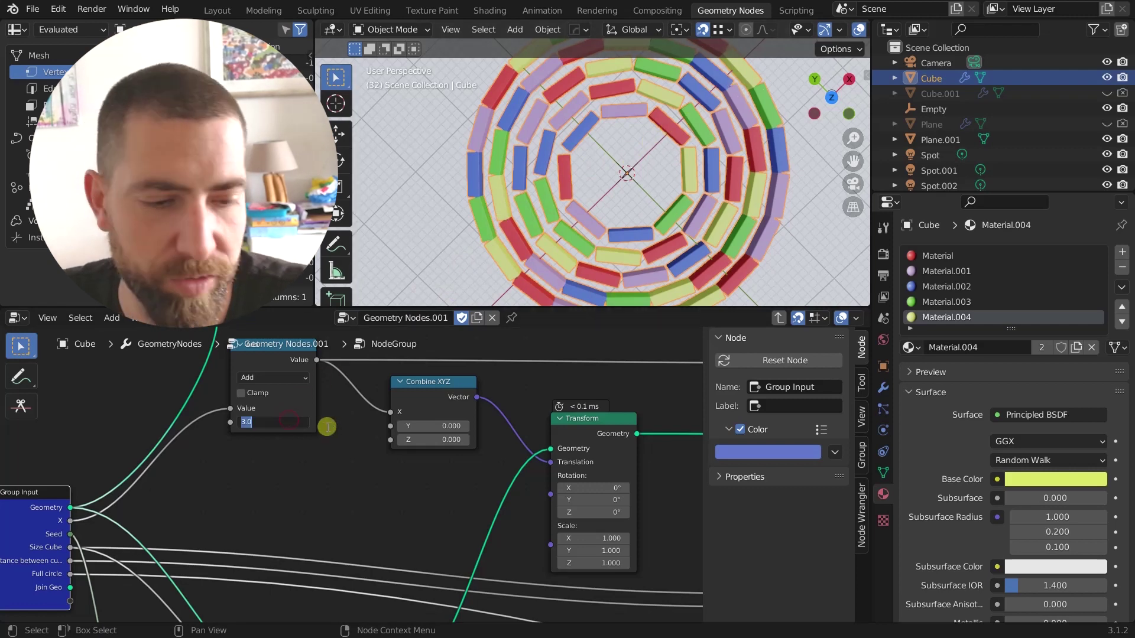
{"action": "type", "text": "2"}
{"action": "key", "text": "Return"}
{"action": "key", "text": "KP_Decimal"}
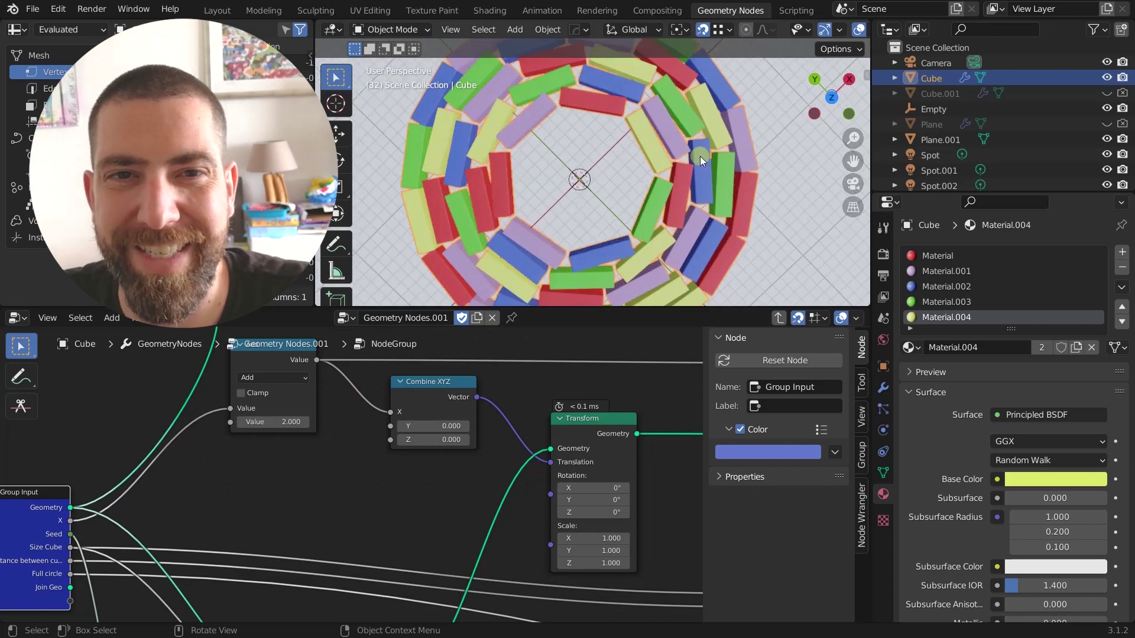
{"action": "scroll", "coordinate": [609, 155], "scroll_direction": "down", "scroll_amount": 1}
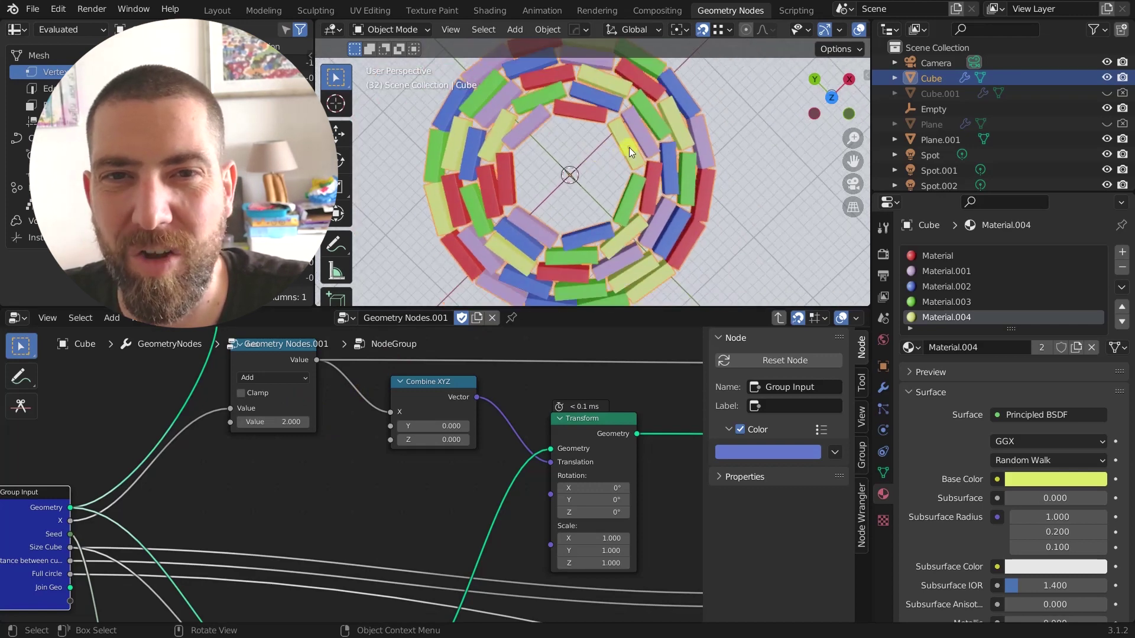
{"action": "left_click", "coordinate": [629, 147]}
{"action": "left_click", "coordinate": [593, 119]}
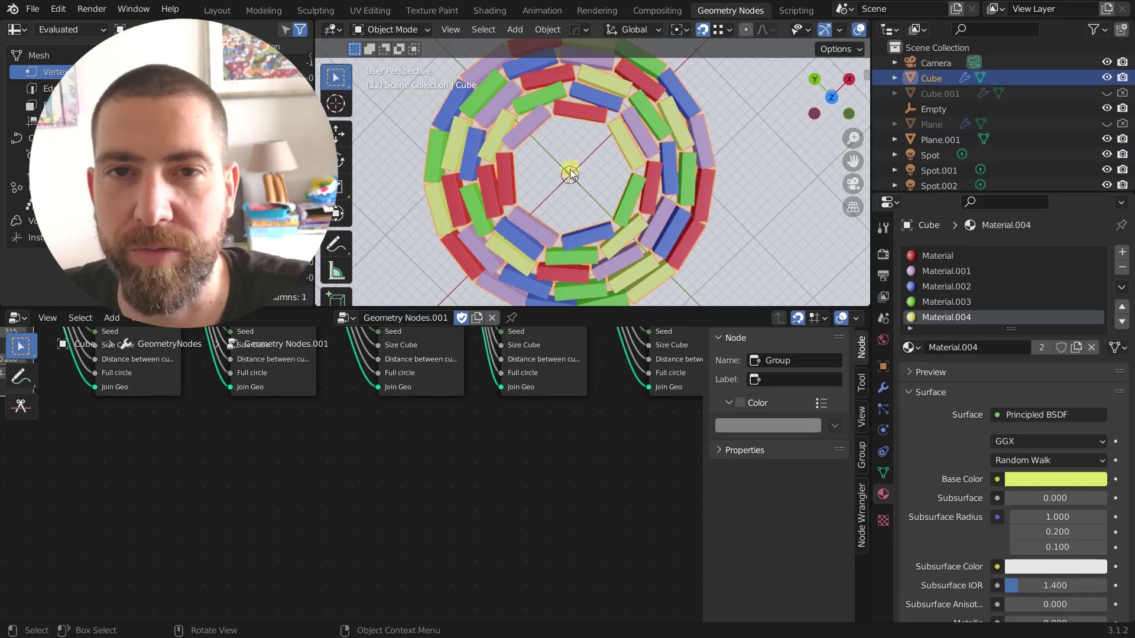
Review the NodeGroup chain, enter the first NodeGroup and examine the Add node fed by the Group Input's X
{"action": "scroll", "coordinate": [463, 431], "scroll_direction": "down", "scroll_amount": 5}
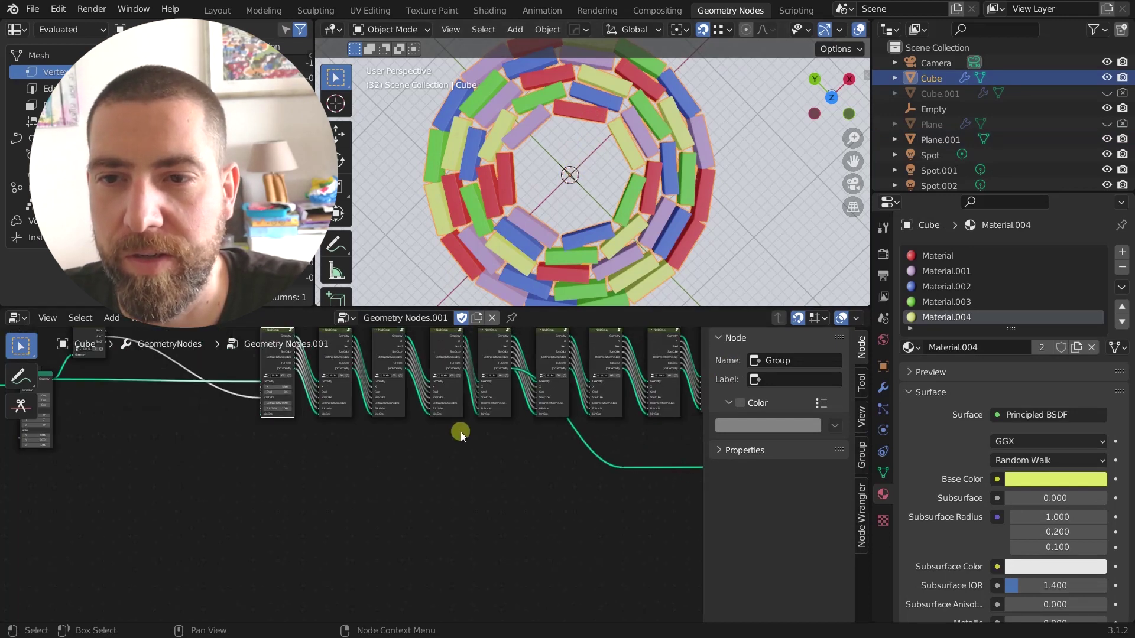
{"action": "middle_click_drag", "start_coordinate": [460, 432], "coordinate": [307, 489]}
{"action": "scroll", "coordinate": [293, 420], "scroll_direction": "up", "scroll_amount": 3}
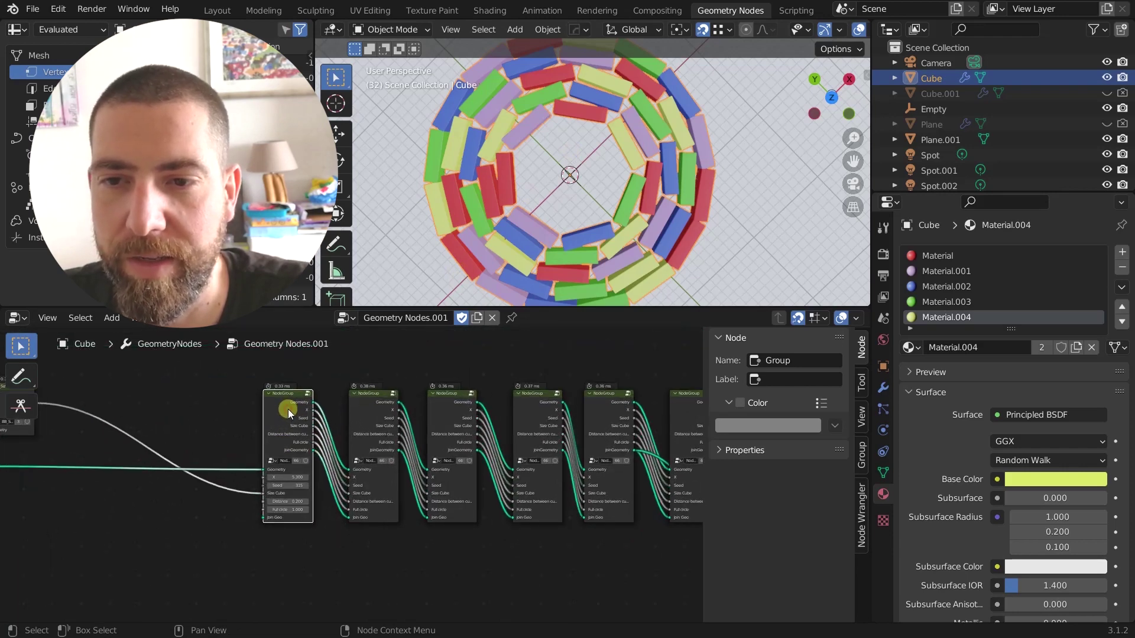
{"action": "key", "text": "Tab"}
{"action": "scroll", "coordinate": [269, 490], "scroll_direction": "up", "scroll_amount": 3}
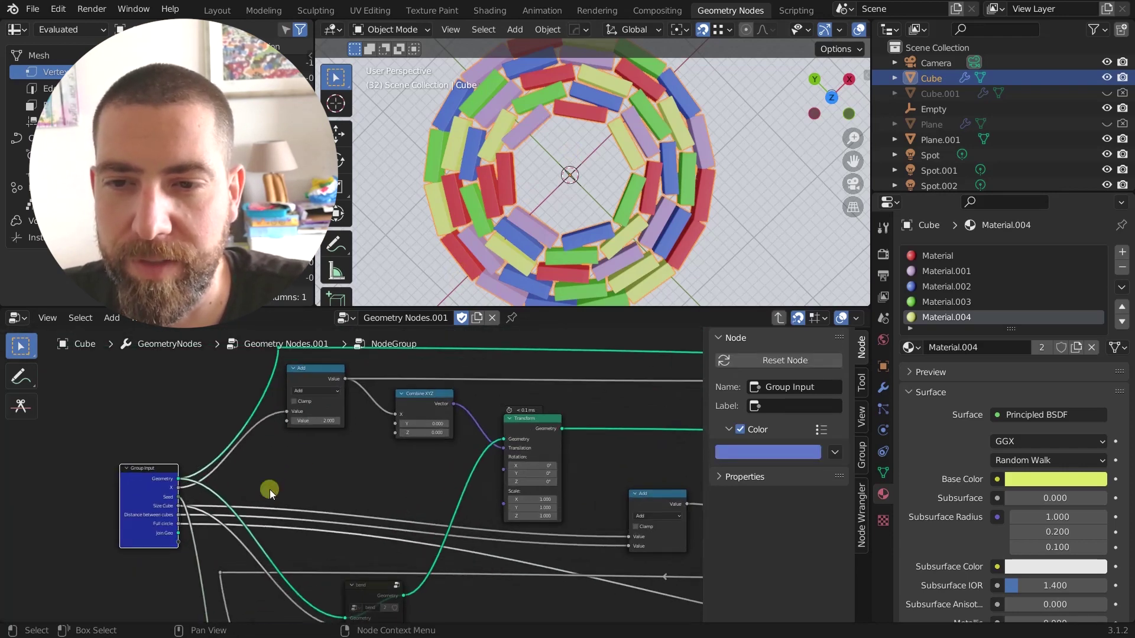
{"action": "left_click", "coordinate": [316, 375]}
{"action": "scroll", "coordinate": [316, 372], "scroll_direction": "down", "scroll_amount": 2}
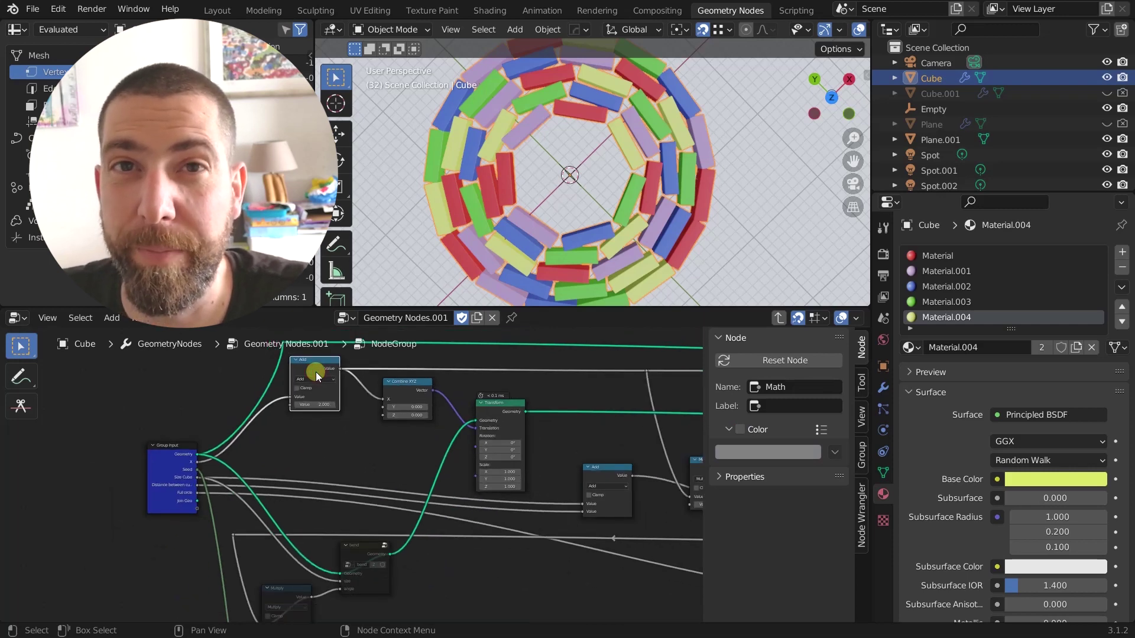
{"action": "scroll", "coordinate": [315, 371], "scroll_direction": "up", "scroll_amount": 2}
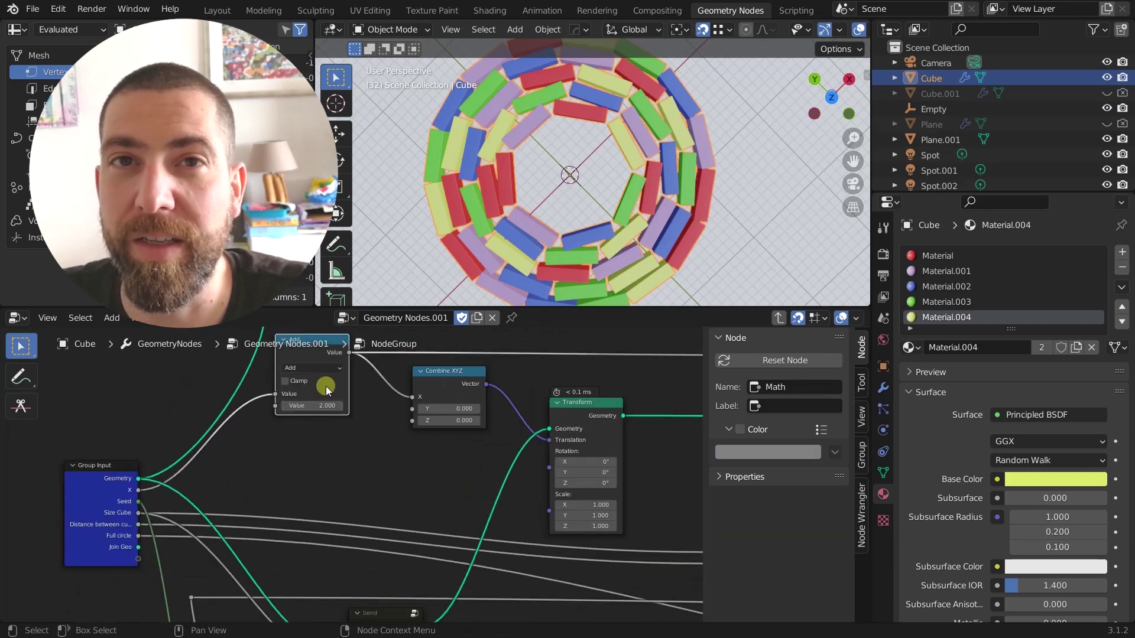
{"action": "scroll", "coordinate": [325, 385], "scroll_direction": "up", "scroll_amount": 1}
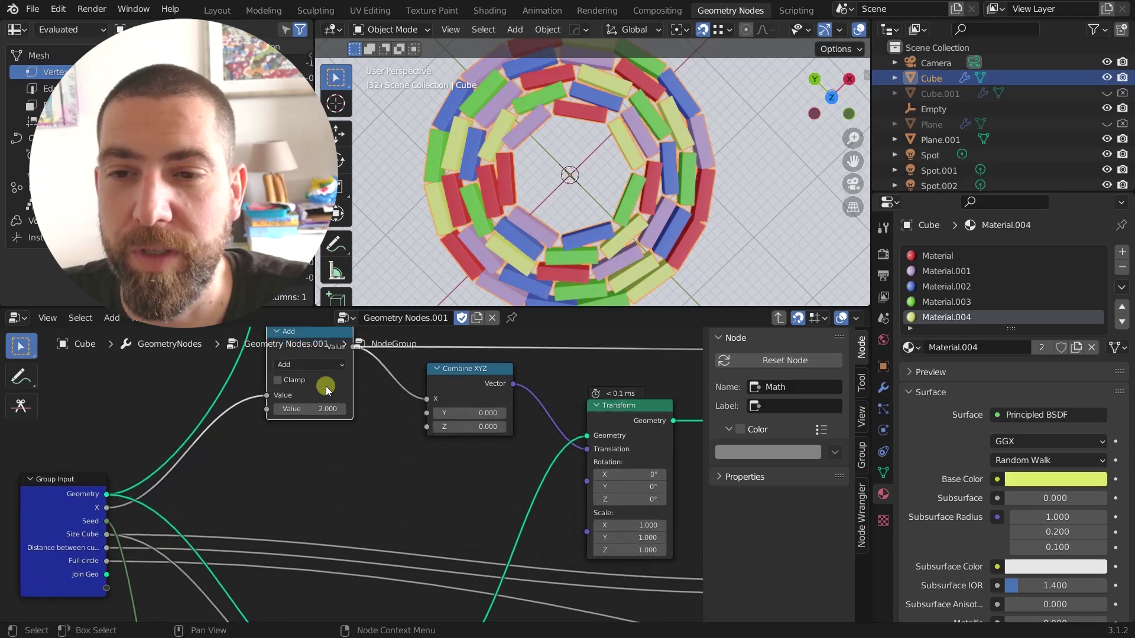
{"action": "scroll", "coordinate": [325, 385], "scroll_direction": "down", "scroll_amount": 1}
{"action": "left_click", "coordinate": [104, 492]}
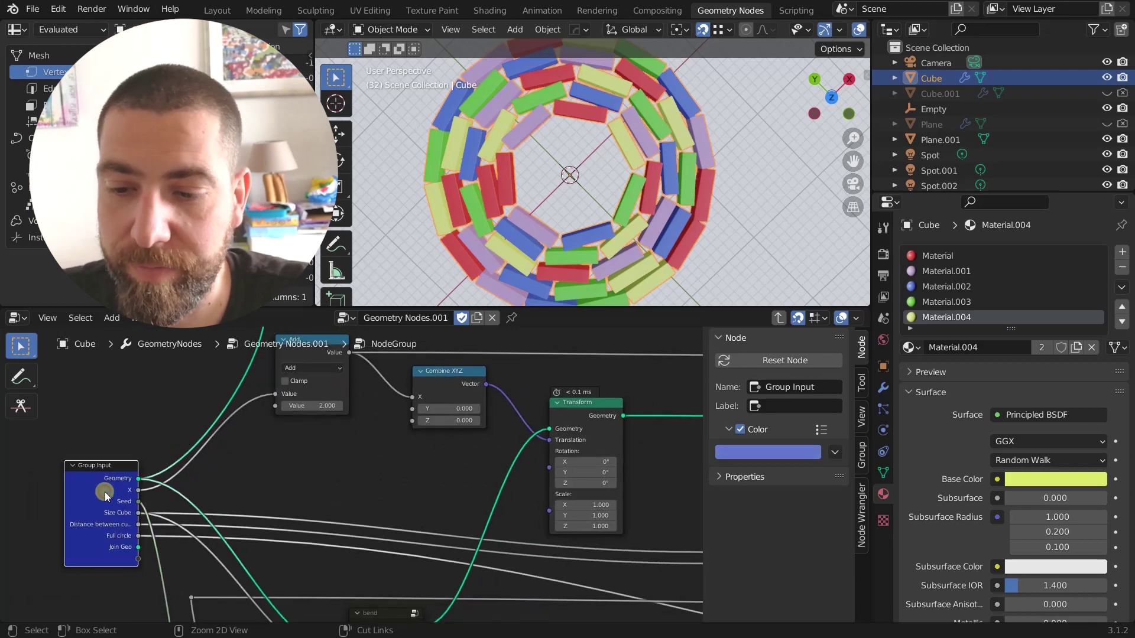
Exit the group and set the first NodeGroup's X value to 3
{"action": "key", "text": "Tab"}
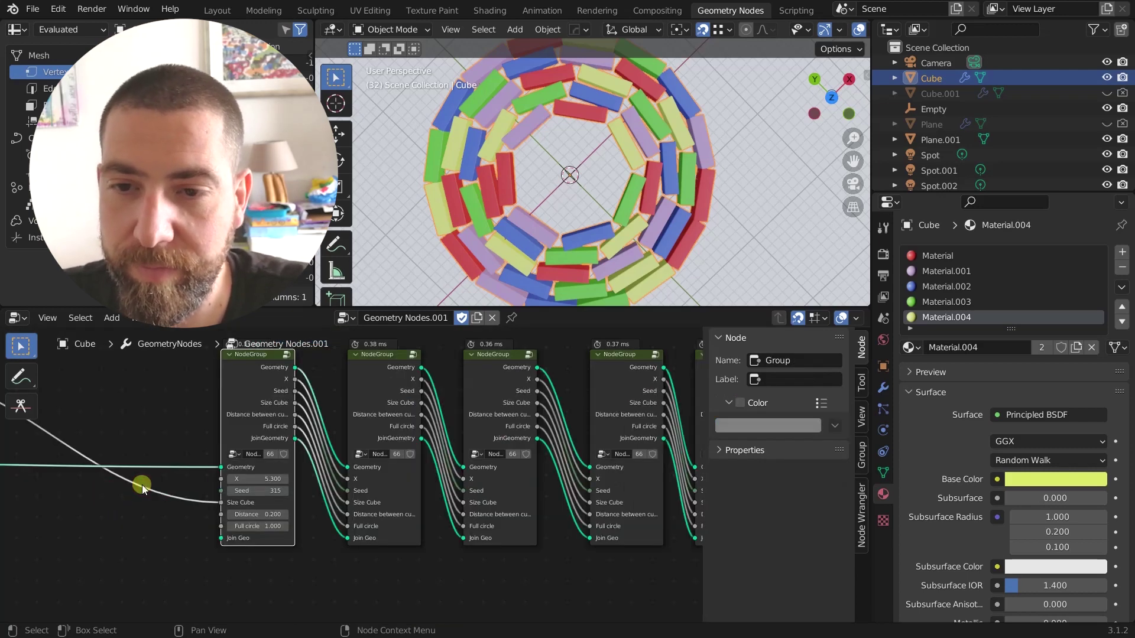
{"action": "left_click", "coordinate": [262, 480]}
{"action": "type", "text": "3"}
{"action": "key", "text": "Return"}
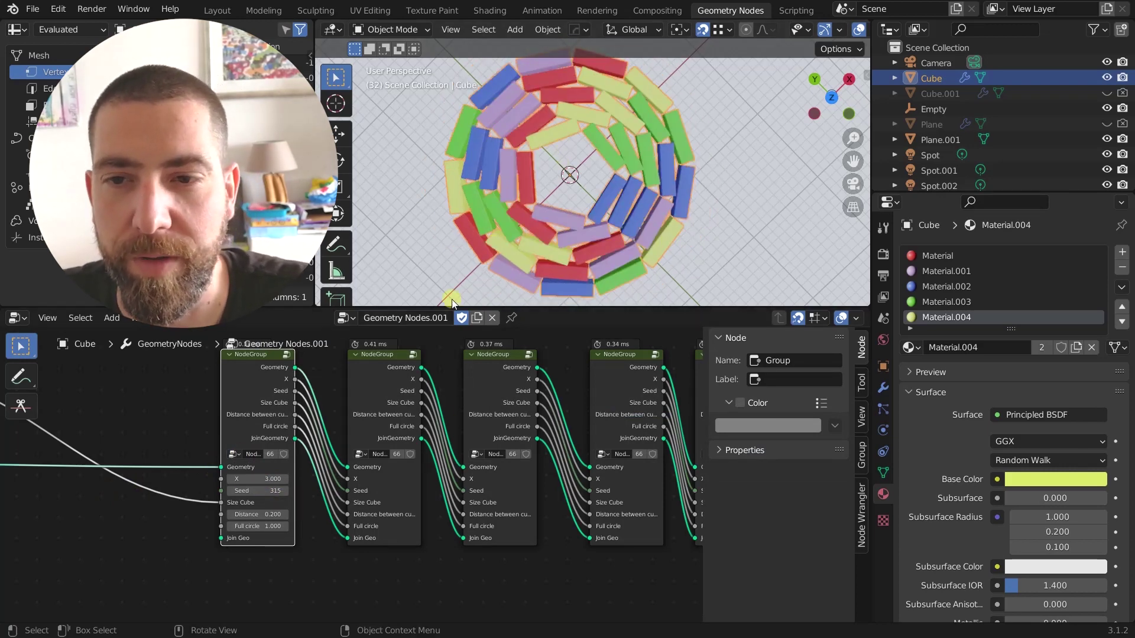
Enter the second NodeGroup to examine its Add node, compare it with the first NodeGroup's X outside, and re-enter it
{"action": "left_click", "coordinate": [378, 363]}
{"action": "key", "text": "Tab"}
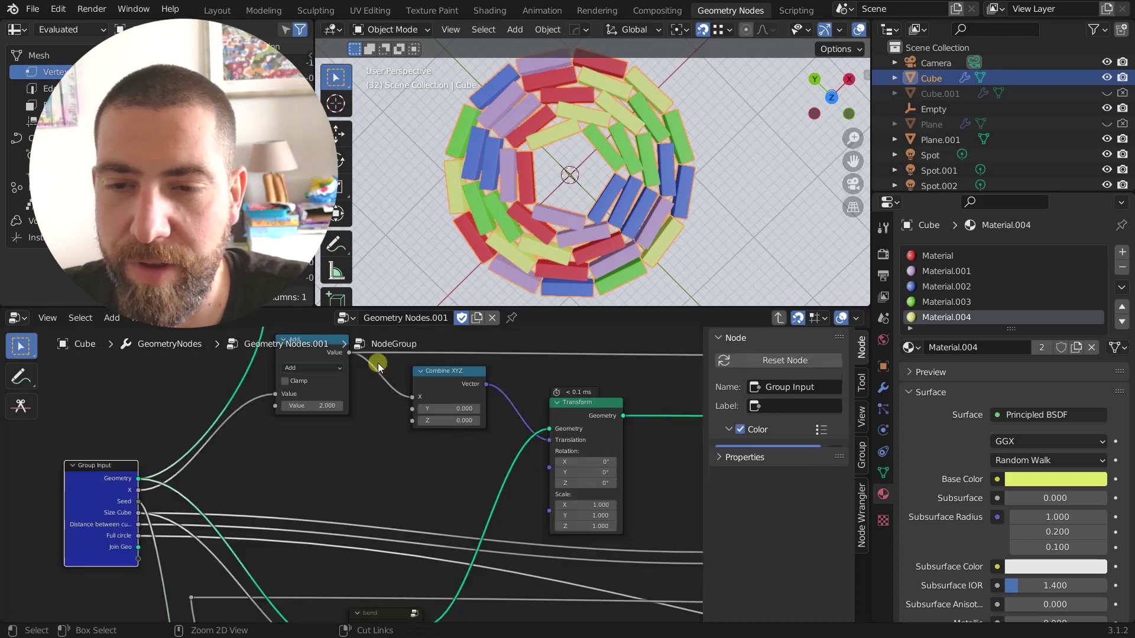
{"action": "middle_click_drag", "start_coordinate": [357, 396], "coordinate": [370, 445]}
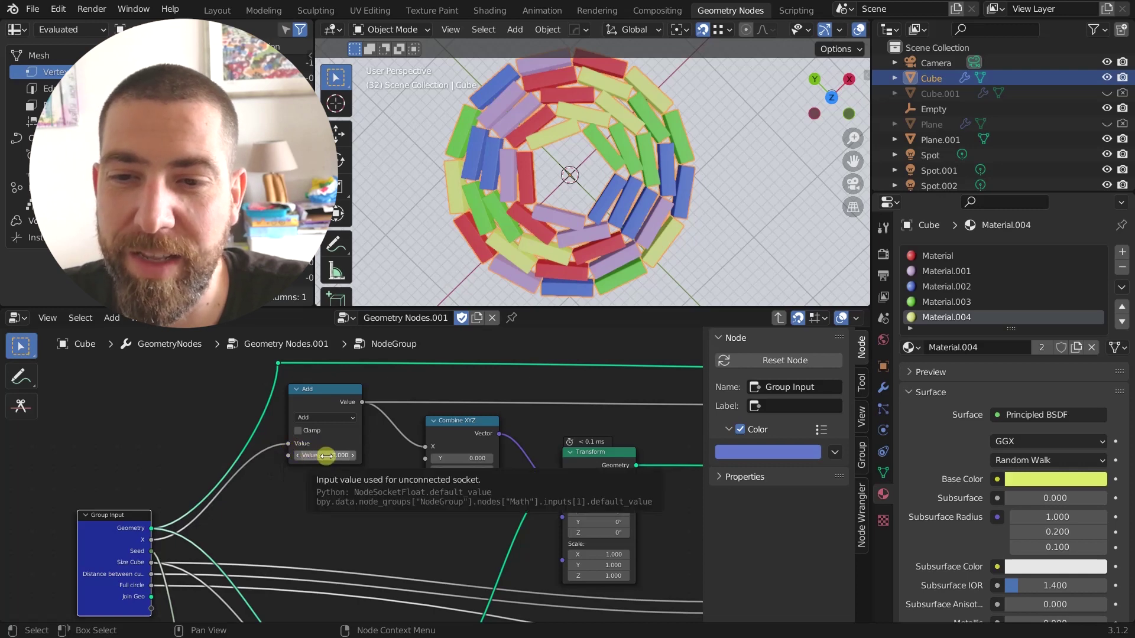
{"action": "key", "text": "Tab"}
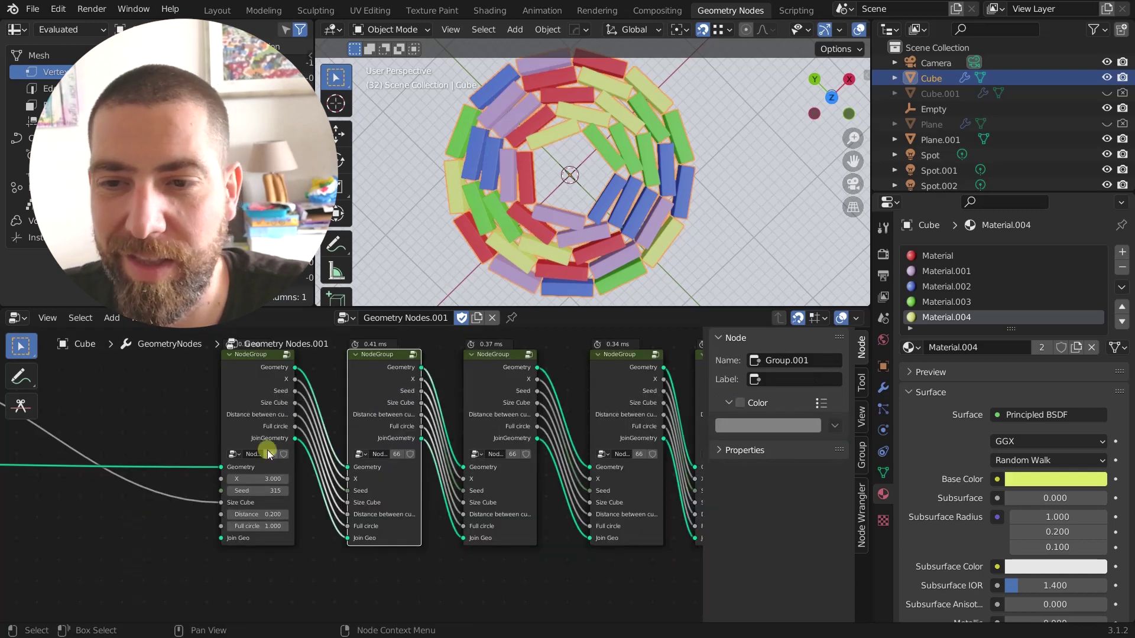
{"action": "left_click", "coordinate": [244, 432]}
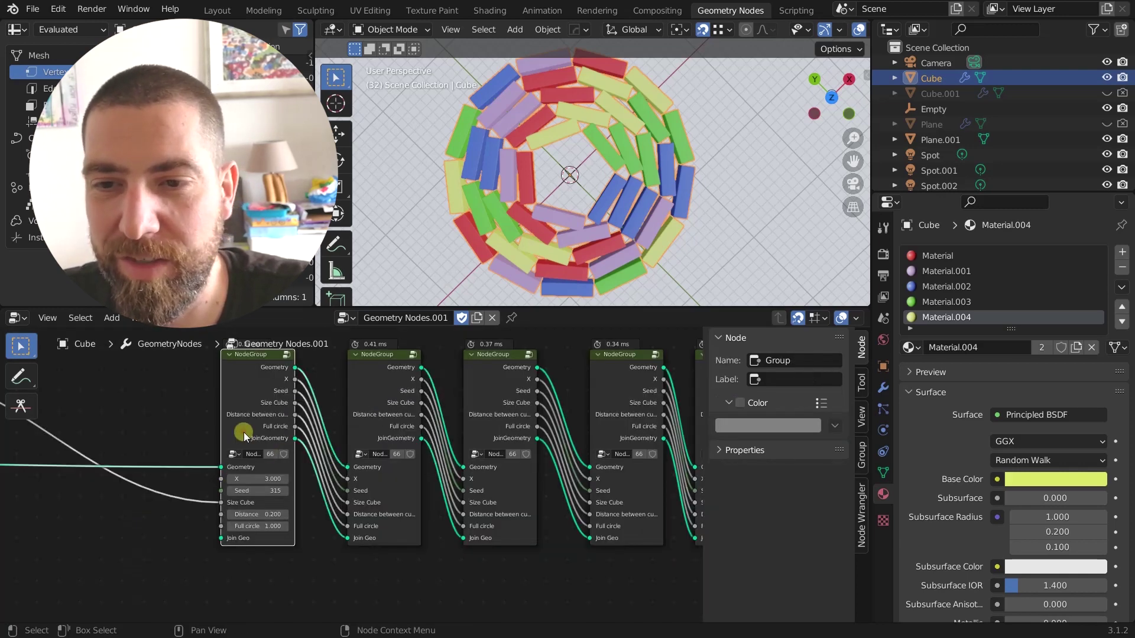
{"action": "left_click", "coordinate": [380, 390]}
{"action": "key", "text": "Tab"}
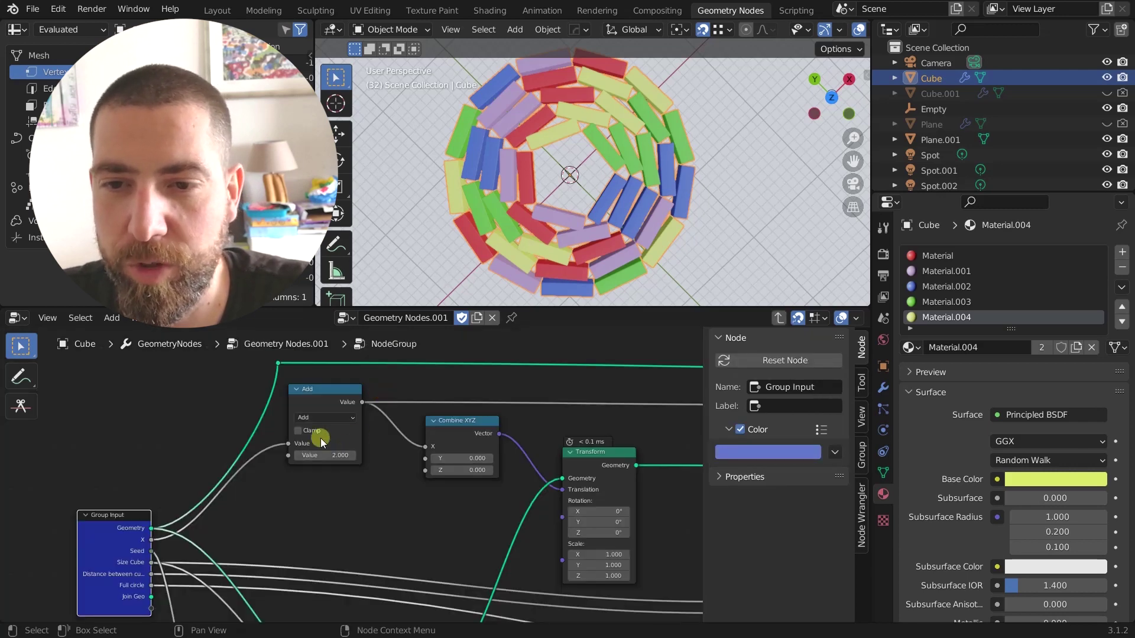
Follow the Add node's Value link to the X input of the Group Output and return to the Add node
{"action": "scroll", "coordinate": [320, 438], "scroll_direction": "down", "scroll_amount": 4}
{"action": "middle_click_drag", "start_coordinate": [427, 437], "coordinate": [18, 406]}
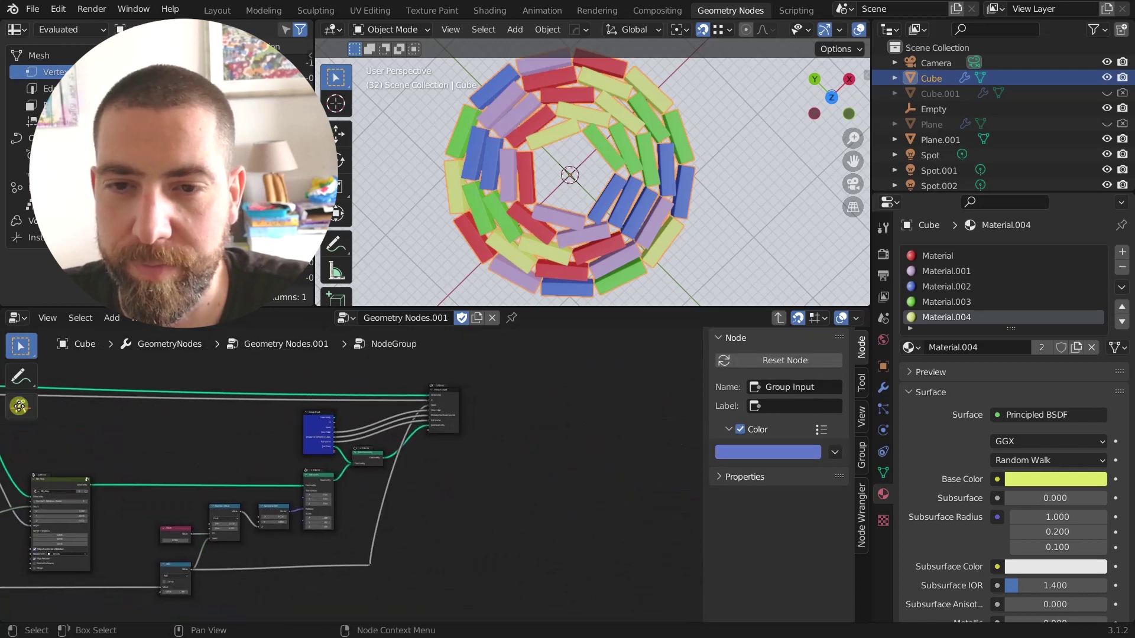
{"action": "scroll", "coordinate": [450, 404], "scroll_direction": "up", "scroll_amount": 5}
{"action": "scroll", "coordinate": [459, 399], "scroll_direction": "down", "scroll_amount": 17}
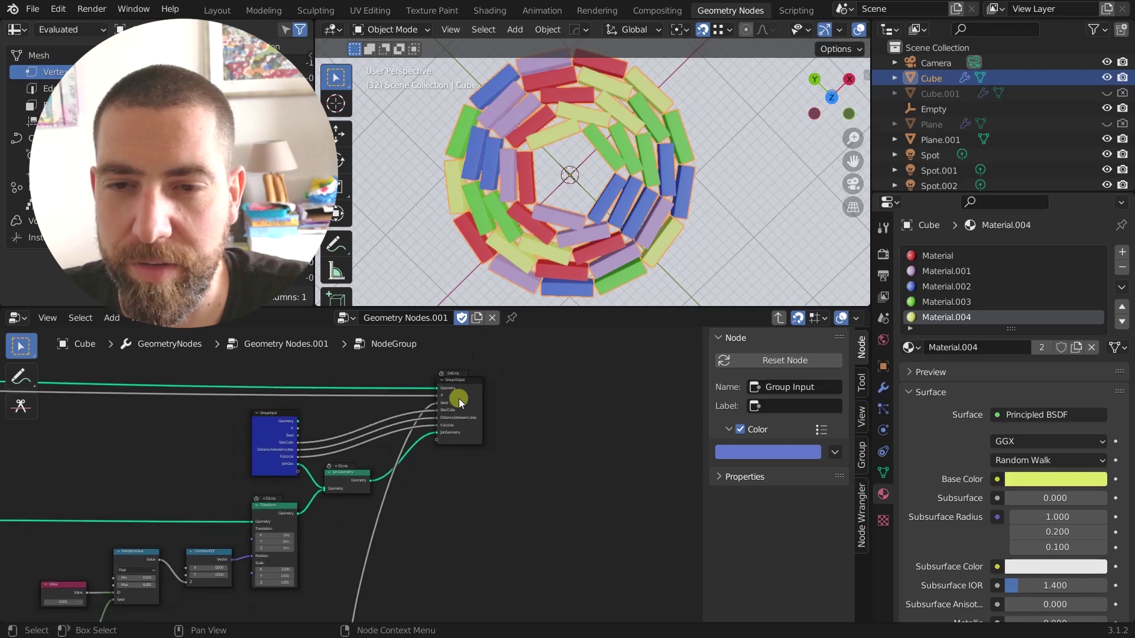
{"action": "middle_click_drag", "start_coordinate": [252, 405], "coordinate": [585, 449]}
{"action": "scroll", "coordinate": [322, 430], "scroll_direction": "up", "scroll_amount": 2}
{"action": "scroll", "coordinate": [219, 431], "scroll_direction": "up", "scroll_amount": 5}
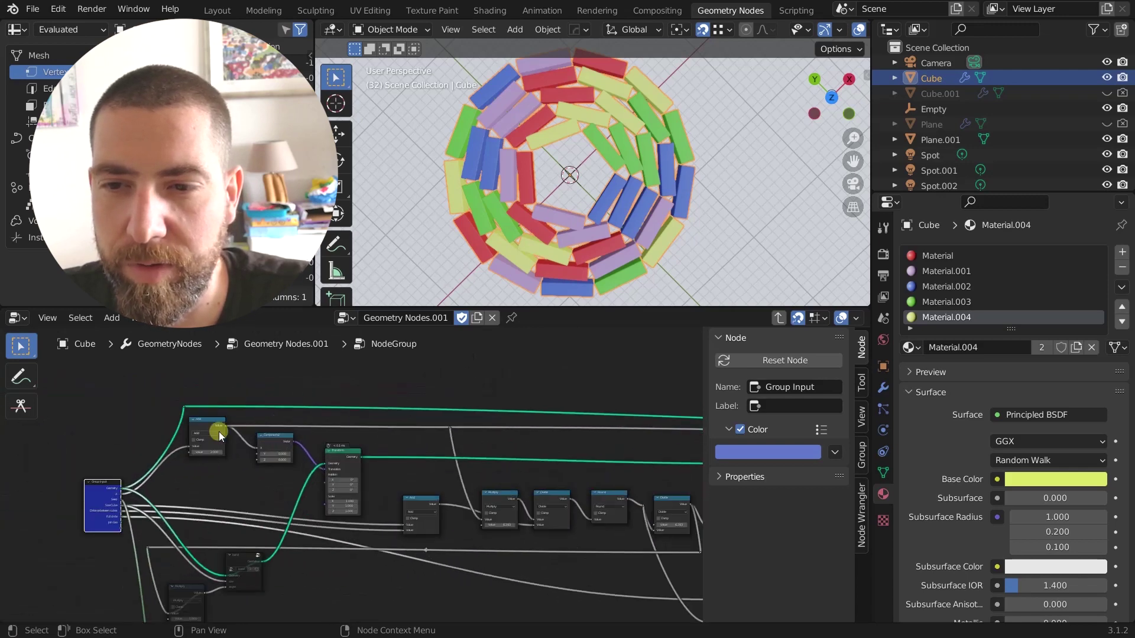
Increase the spacing between brick rings by setting the Add node's constant value to 3 inside the NodeGroup
{"action": "left_click", "coordinate": [200, 421]}
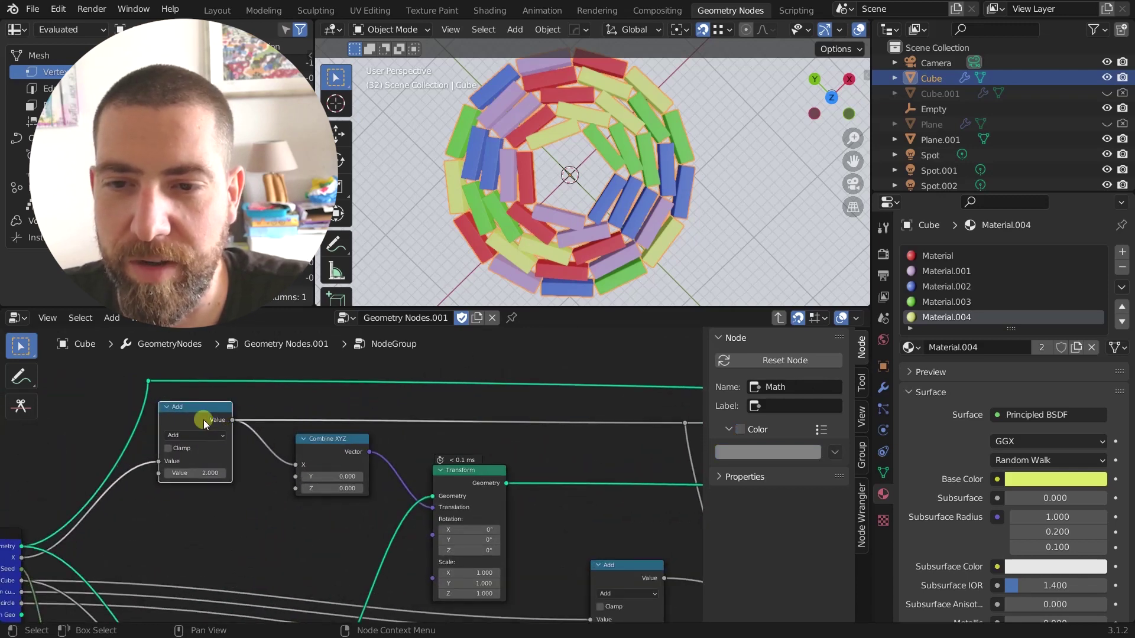
{"action": "left_click", "coordinate": [193, 475]}
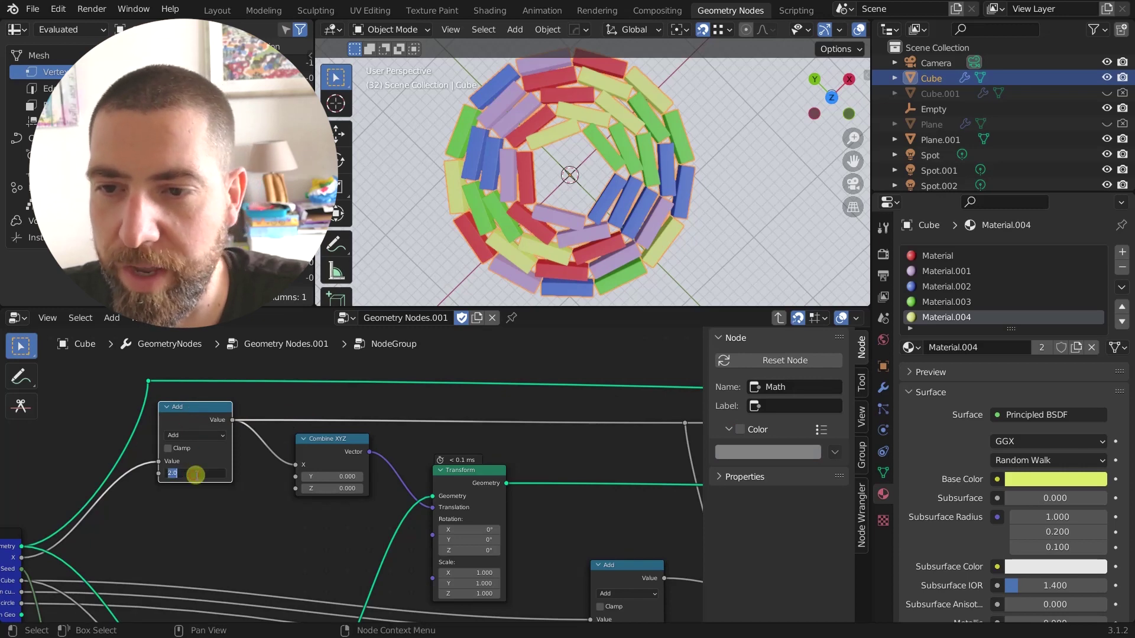
{"action": "type", "text": "3"}
{"action": "key", "text": "Return"}
{"action": "scroll", "coordinate": [556, 193], "scroll_direction": "down", "scroll_amount": 4}
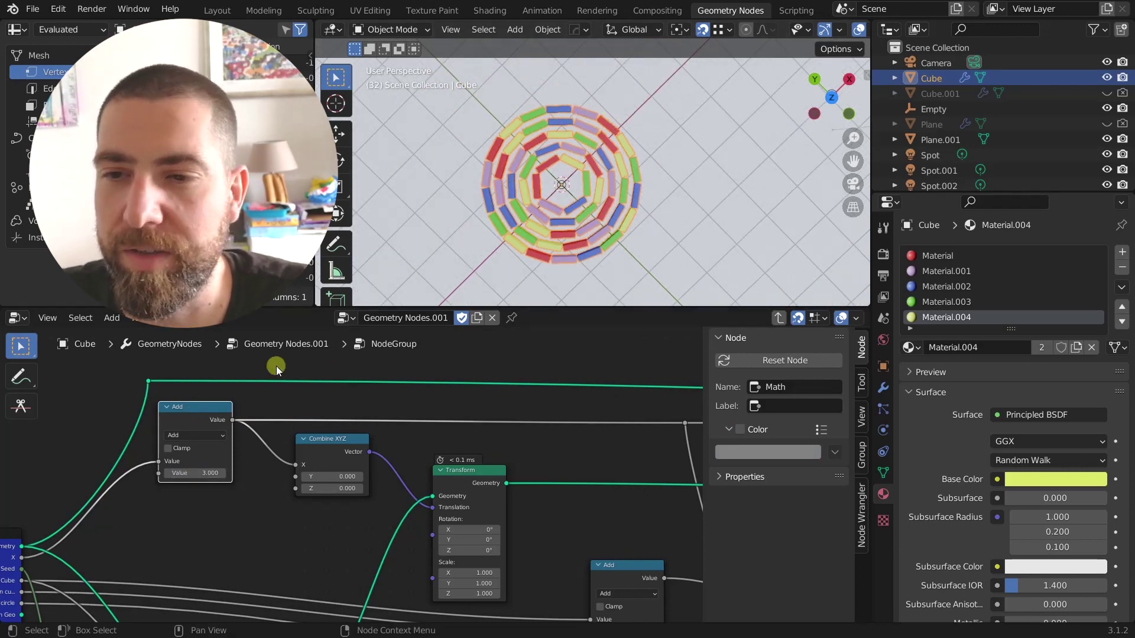
Exit the group and examine the X links between successive NodeGroups and the full length of the NodeGroup chain
{"action": "key", "text": "Tab"}
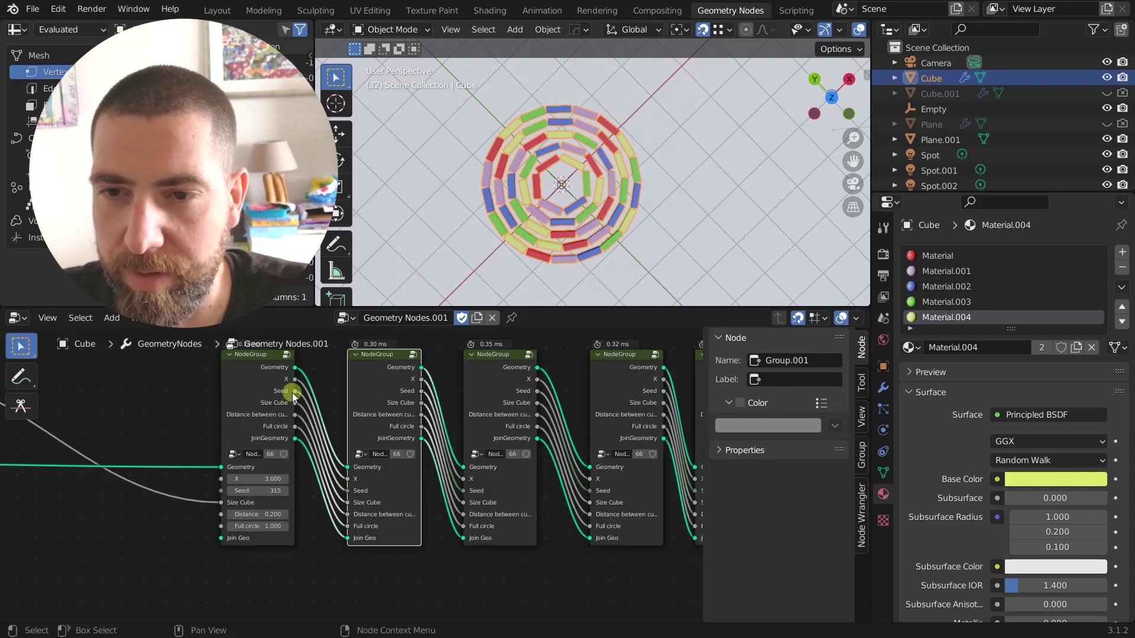
{"action": "scroll", "coordinate": [293, 384], "scroll_direction": "up", "scroll_amount": 1}
{"action": "mouse_move", "coordinate": [295, 380]}
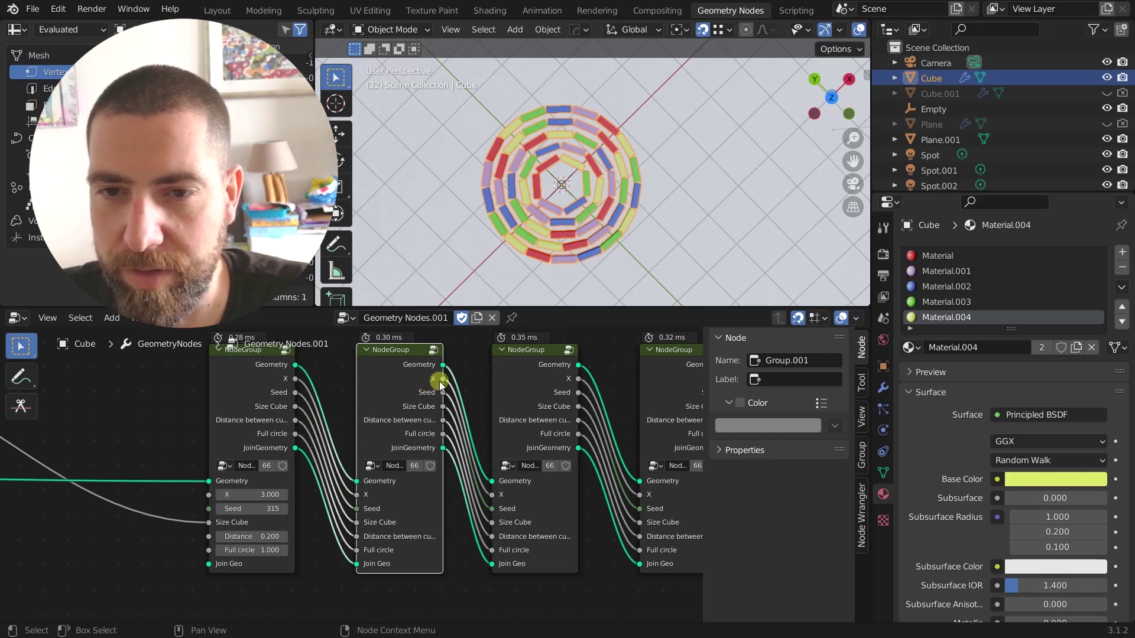
{"action": "mouse_move", "coordinate": [442, 381]}
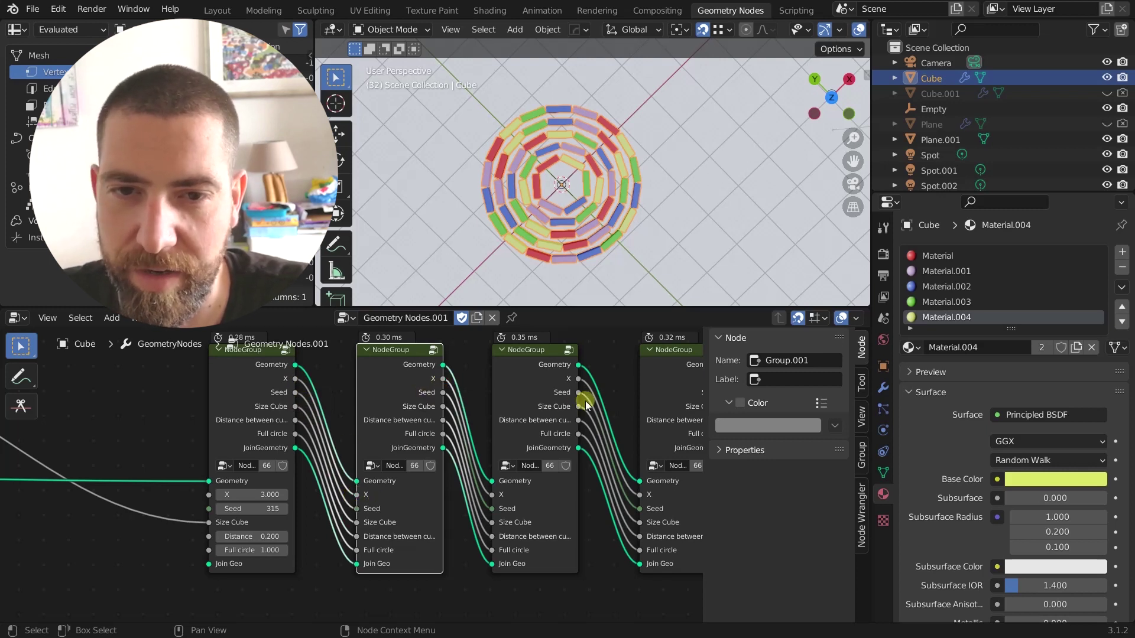
{"action": "scroll", "coordinate": [558, 388], "scroll_direction": "down", "scroll_amount": 3}
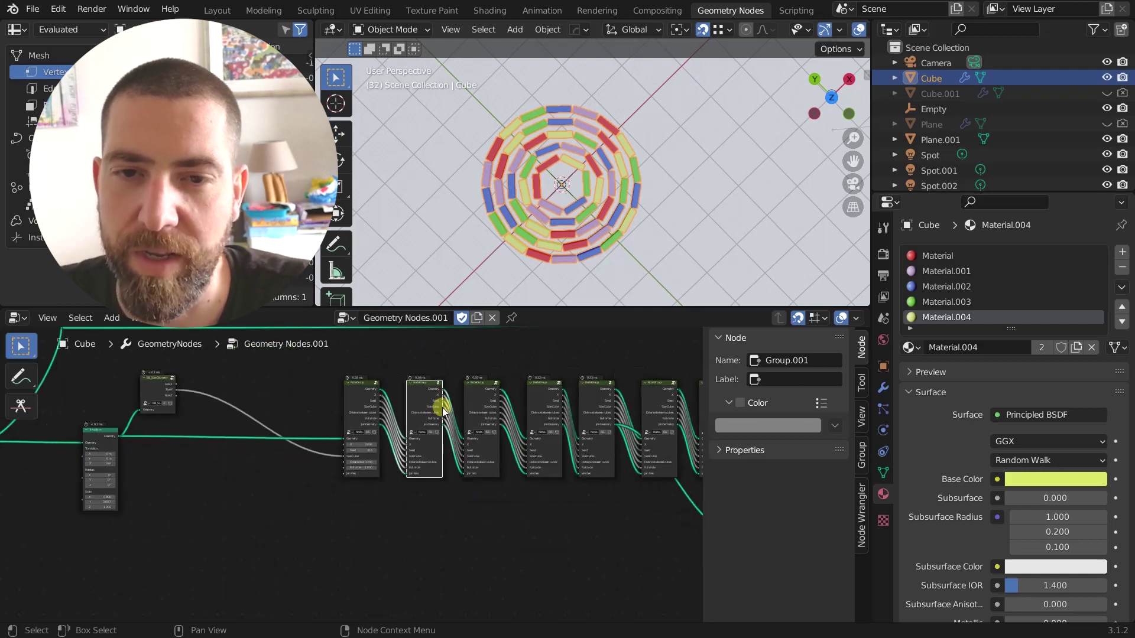
{"action": "scroll", "coordinate": [502, 443], "scroll_direction": "down", "scroll_amount": 2}
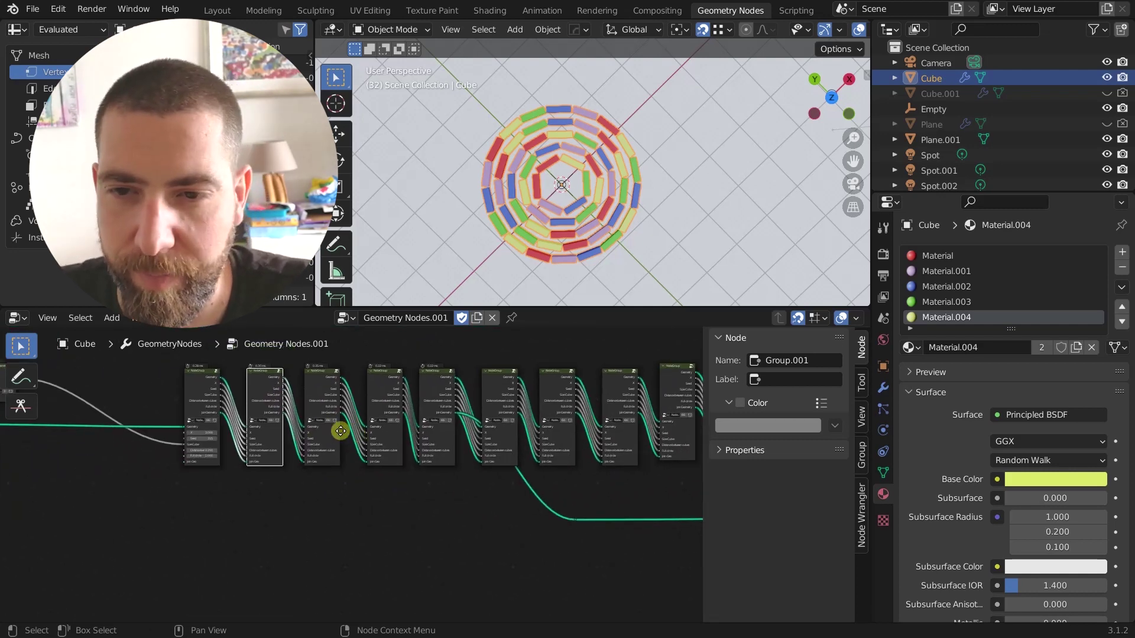
{"action": "scroll", "coordinate": [340, 431], "scroll_direction": "down", "scroll_amount": 4}
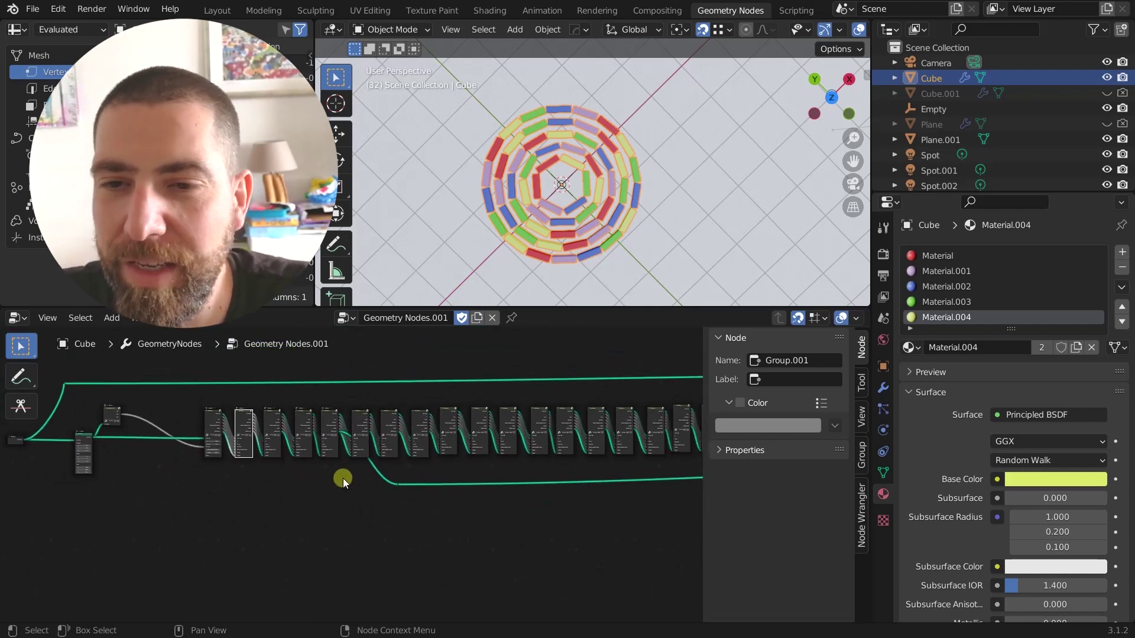
{"action": "scroll", "coordinate": [248, 485], "scroll_direction": "down", "scroll_amount": 6}
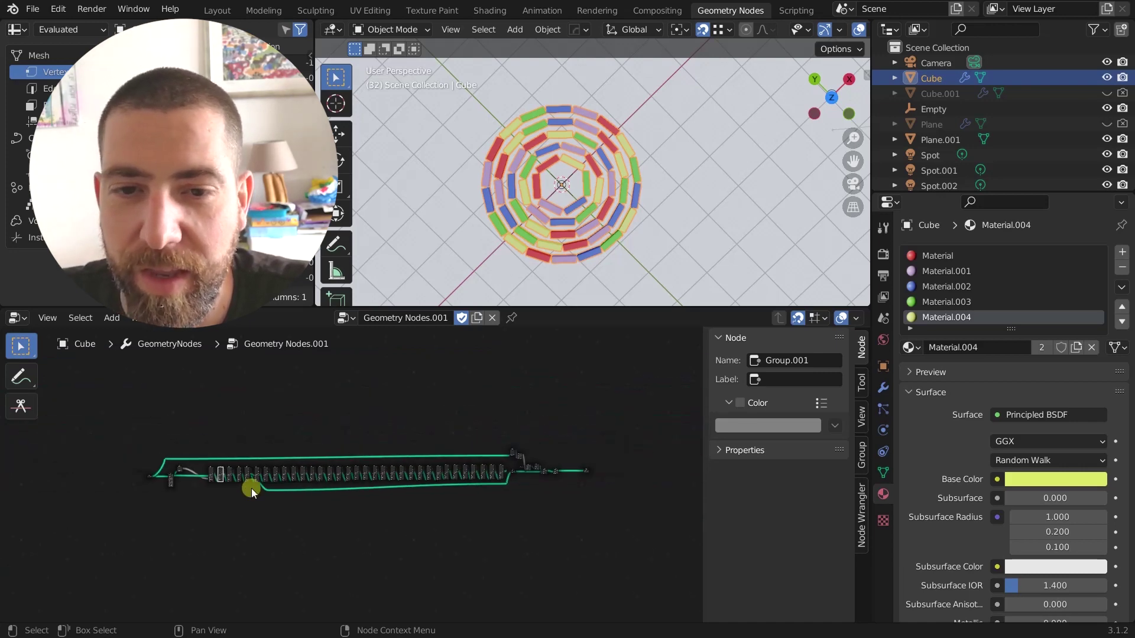
Move the final output nodes well away from the end of the NodeGroup chain to make room for more groups
{"action": "scroll", "coordinate": [565, 457], "scroll_direction": "up", "scroll_amount": 3}
{"action": "left_click_drag", "start_coordinate": [579, 410], "coordinate": [412, 539]}
{"action": "scroll", "coordinate": [473, 518], "scroll_direction": "down", "scroll_amount": 2}
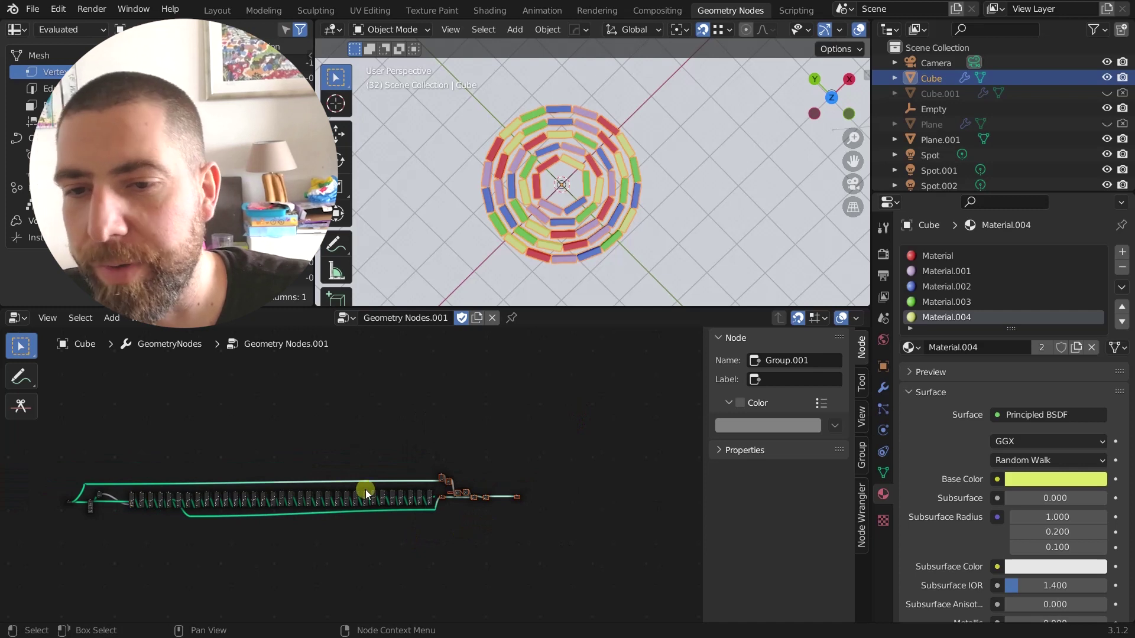
{"action": "middle_click_drag", "start_coordinate": [501, 530], "coordinate": [462, 536]}
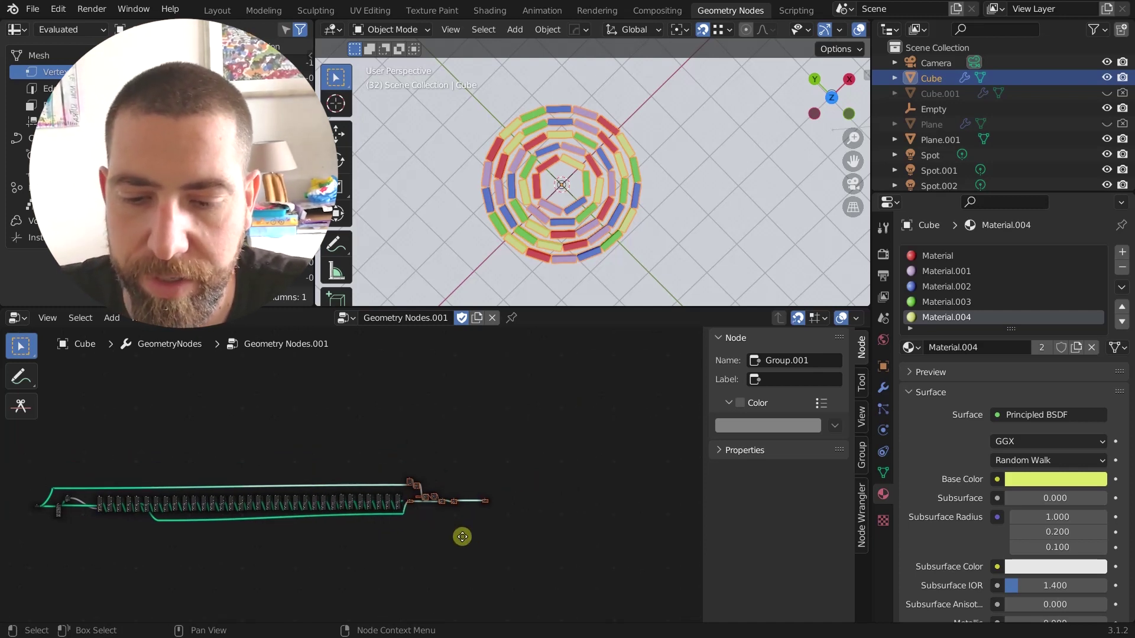
{"action": "key", "text": "g"}
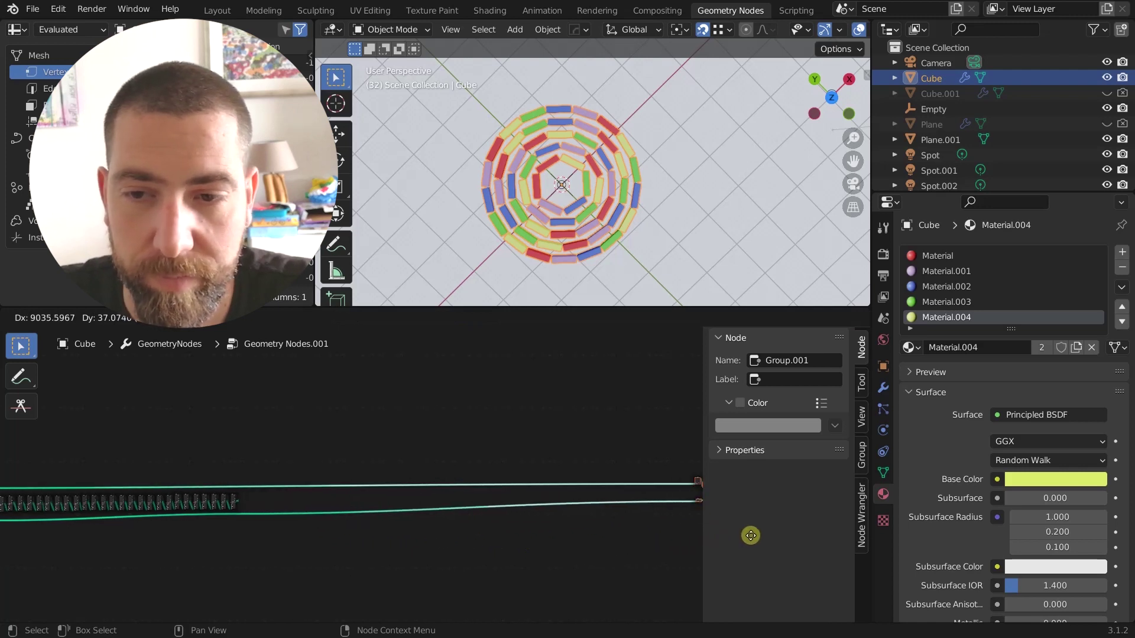
{"action": "left_click", "coordinate": [677, 537]}
Duplicate the entire NodeGroup chain with its links and place the copy directly after the last original NodeGroup
{"action": "middle_click_drag", "start_coordinate": [227, 509], "coordinate": [503, 490]}
{"action": "scroll", "coordinate": [212, 478], "scroll_direction": "up", "scroll_amount": 5}
{"action": "left_click_drag", "start_coordinate": [506, 432], "coordinate": [79, 537]}
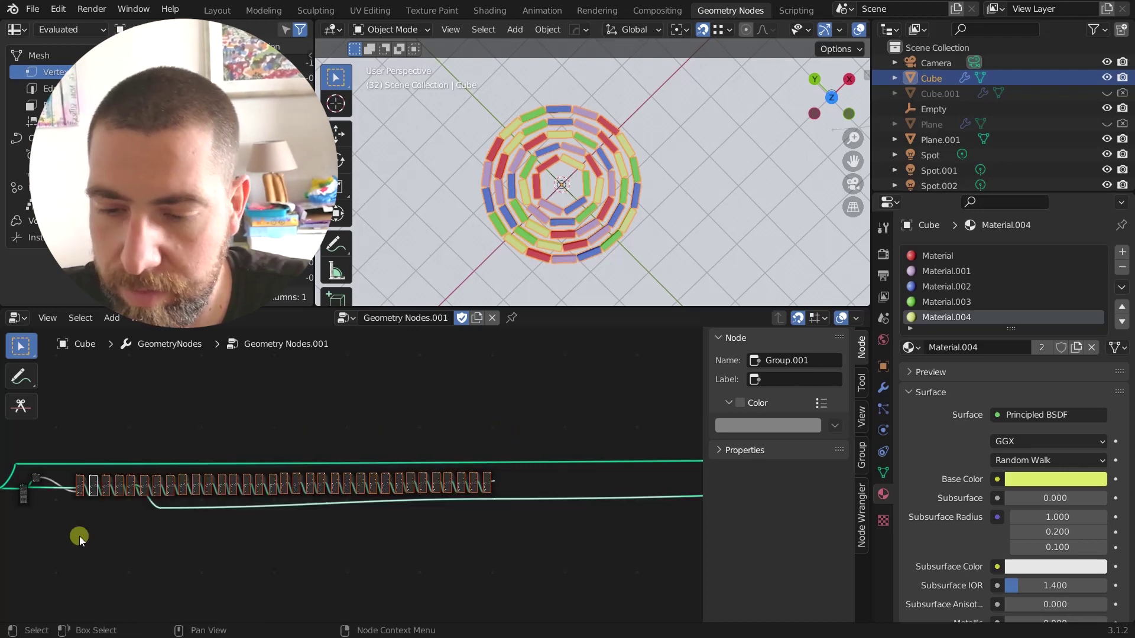
{"action": "key", "text": "shift+d"}
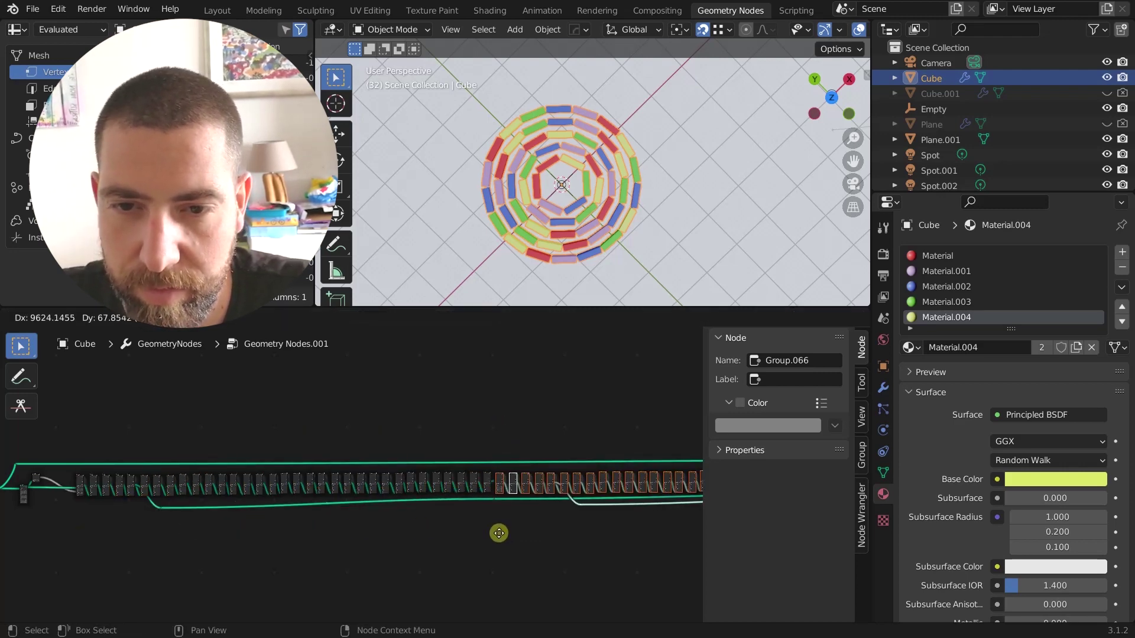
{"action": "left_click", "coordinate": [499, 532]}
Delete the reroute between the two chains and link all seven outputs, Geometry through JoinGeometry, to the matching inputs of the first duplicated NodeGroup
{"action": "scroll", "coordinate": [470, 459], "scroll_direction": "up", "scroll_amount": 4}
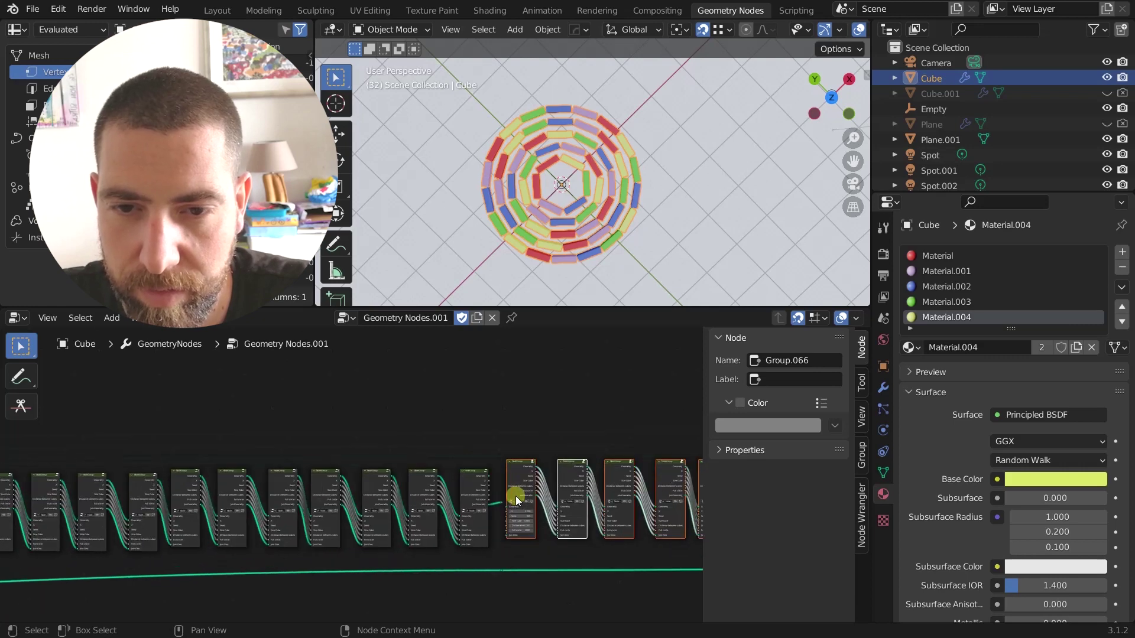
{"action": "scroll", "coordinate": [516, 497], "scroll_direction": "up", "scroll_amount": 4}
{"action": "left_click", "coordinate": [495, 512]}
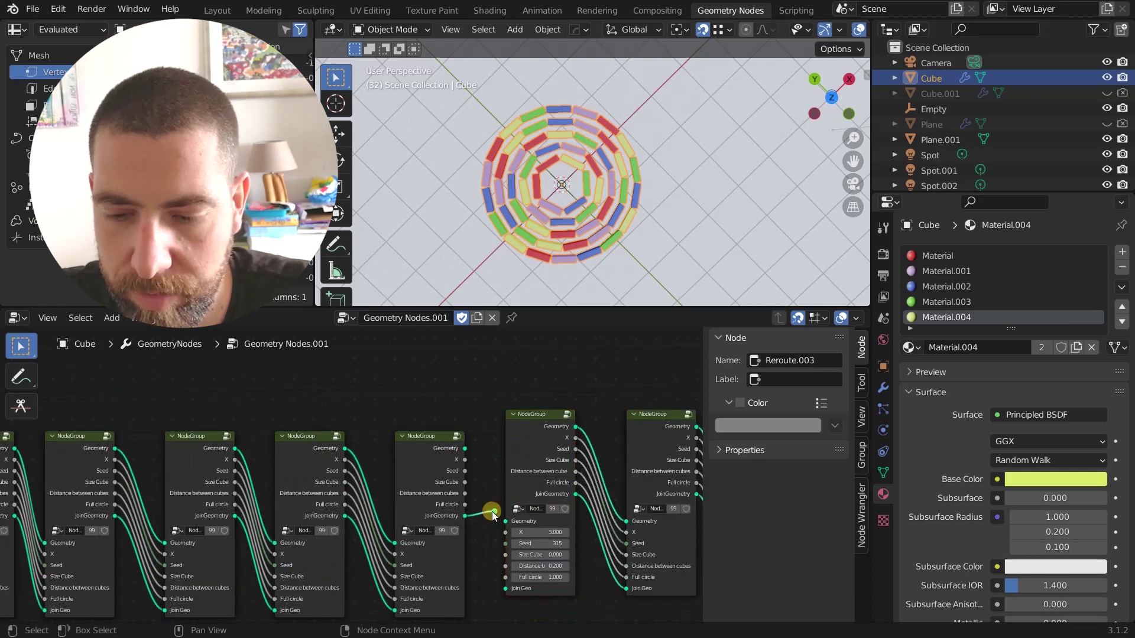
{"action": "key", "text": "x"}
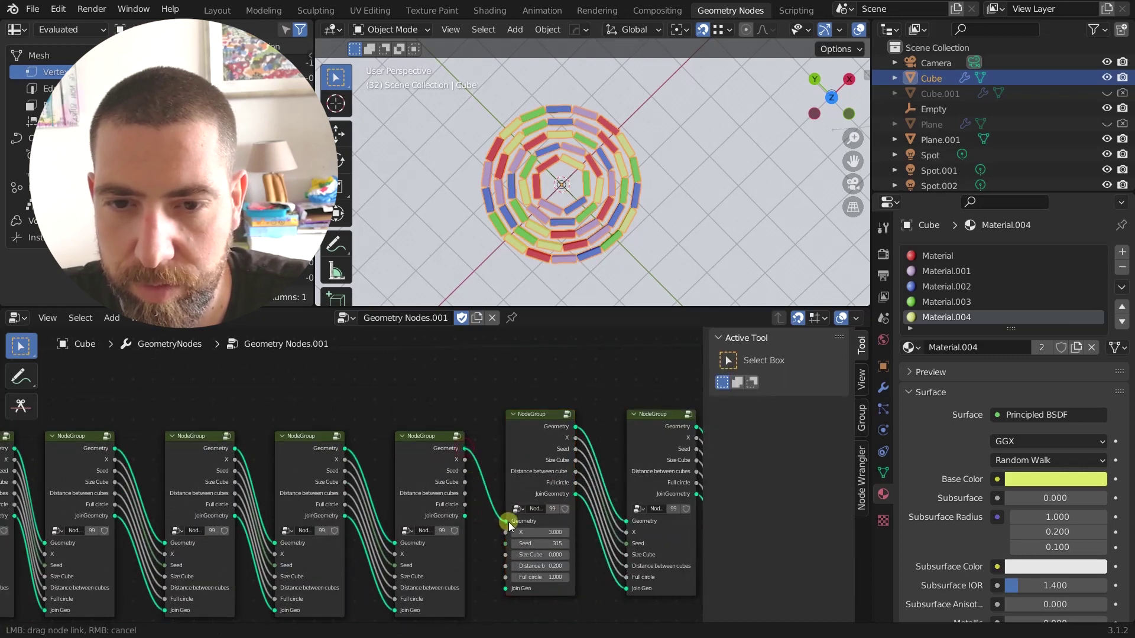
{"action": "right_click_drag", "start_coordinate": [450, 467], "coordinate": [520, 569], "text": "alt"}
{"action": "right_click_drag", "start_coordinate": [439, 486], "coordinate": [505, 547], "text": "alt"}
{"action": "right_click_drag", "start_coordinate": [439, 530], "coordinate": [517, 580], "text": "alt"}
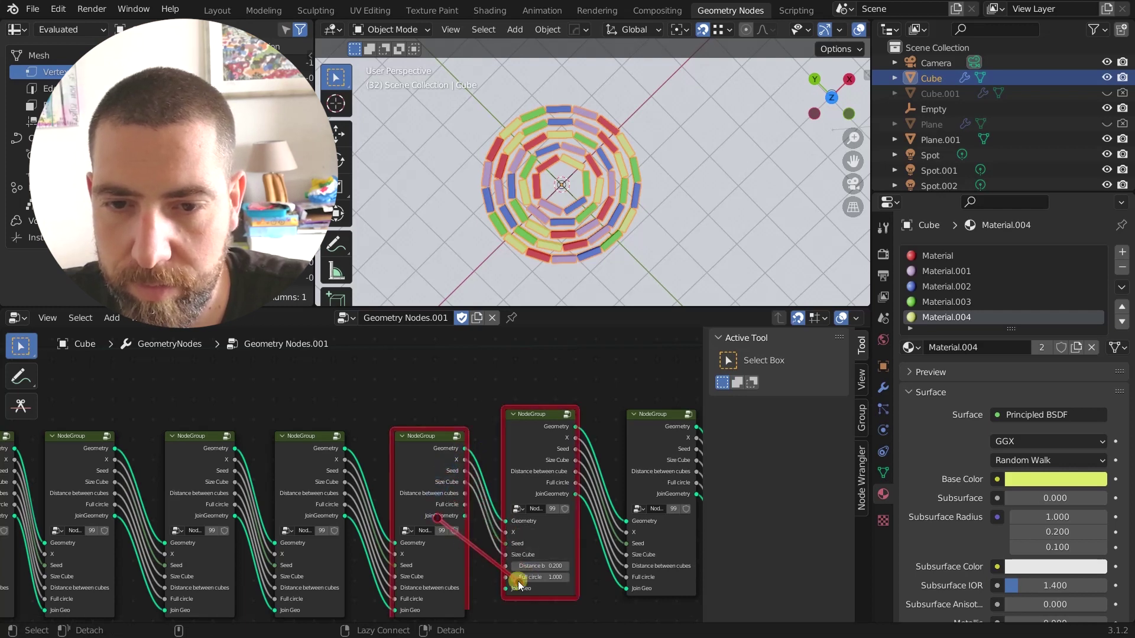
{"action": "right_click_drag", "start_coordinate": [445, 509], "coordinate": [520, 583], "text": "alt"}
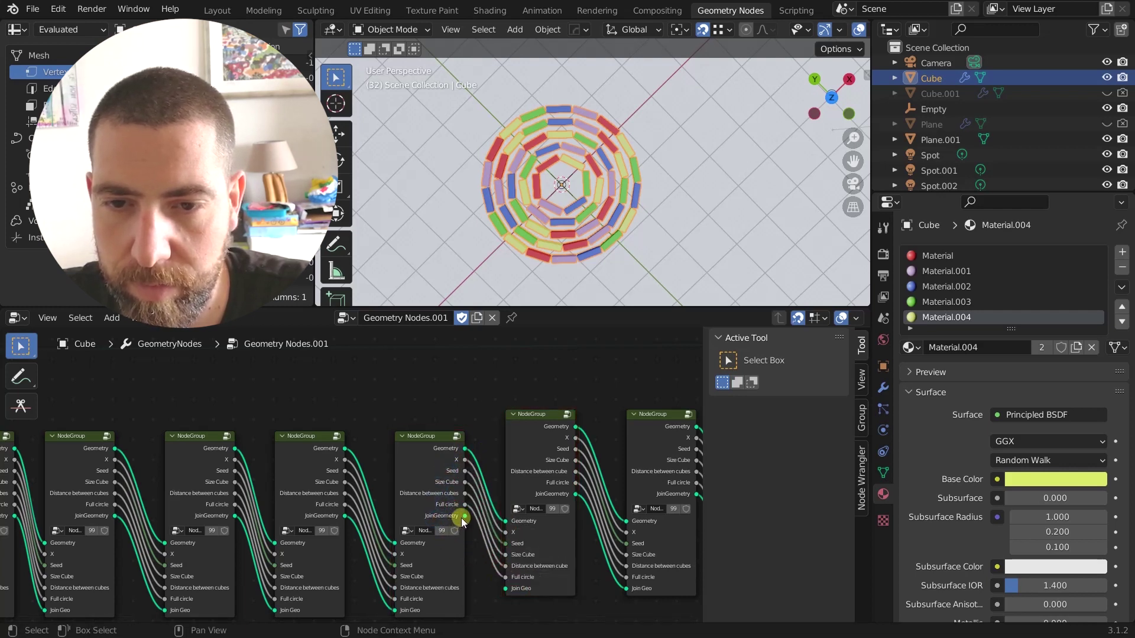
{"action": "left_click_drag", "start_coordinate": [464, 515], "coordinate": [507, 578]}
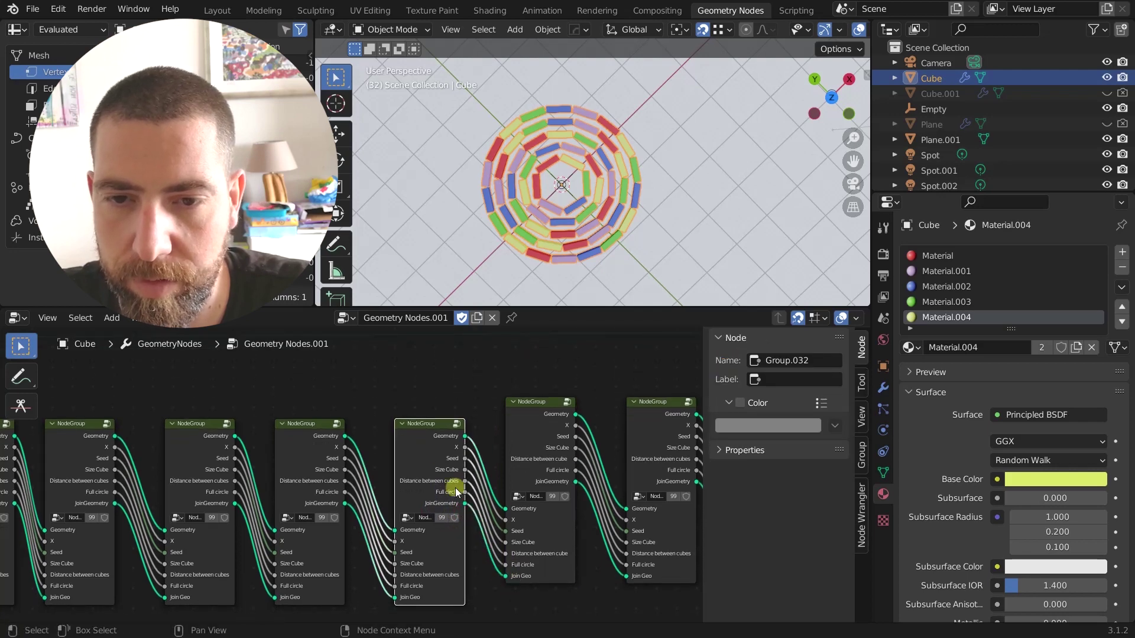
Move the final output nodes back next to the end of the extended NodeGroup chain
{"action": "scroll", "coordinate": [421, 452], "scroll_direction": "down", "scroll_amount": 5}
{"action": "scroll", "coordinate": [384, 453], "scroll_direction": "down", "scroll_amount": 6}
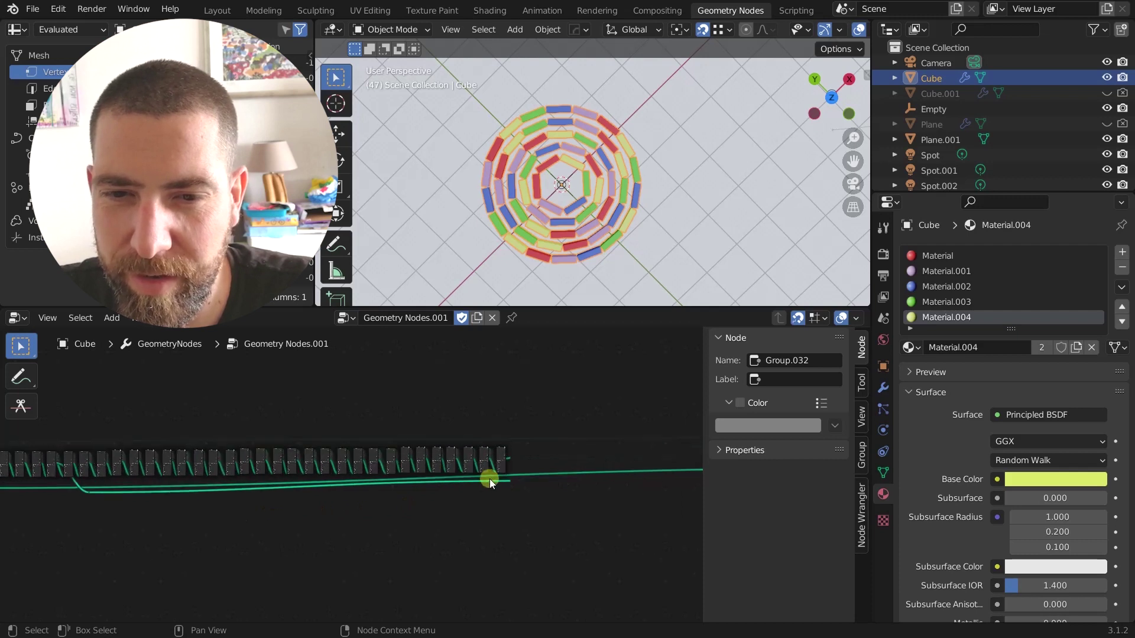
{"action": "middle_click_drag", "start_coordinate": [514, 497], "coordinate": [276, 486]}
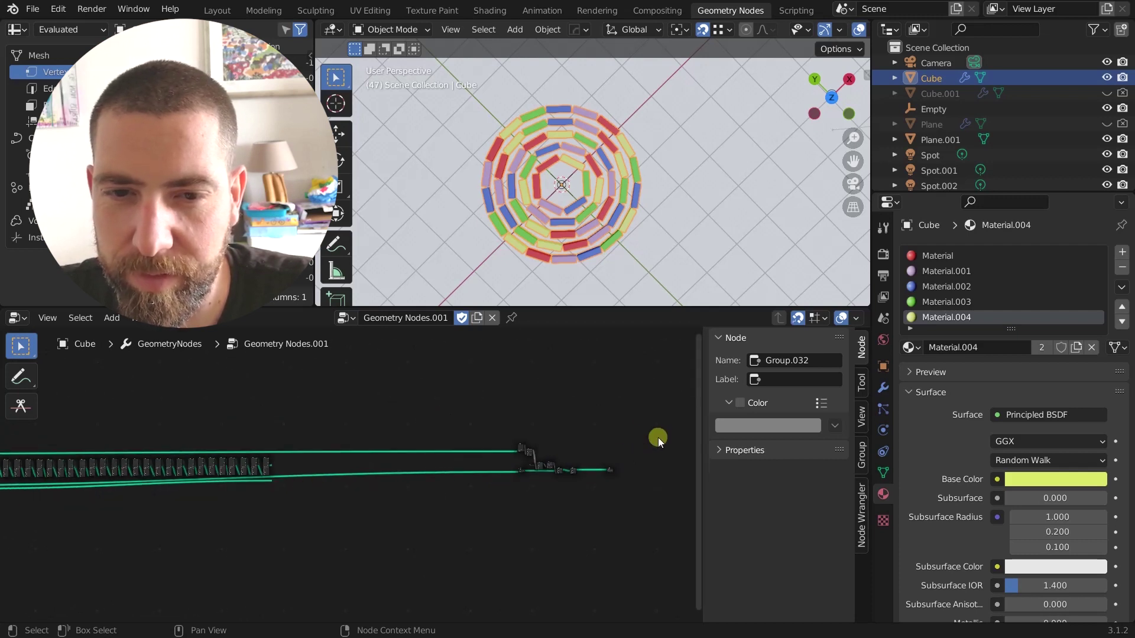
{"action": "left_click_drag", "start_coordinate": [626, 432], "coordinate": [484, 518]}
{"action": "key", "text": "g"}
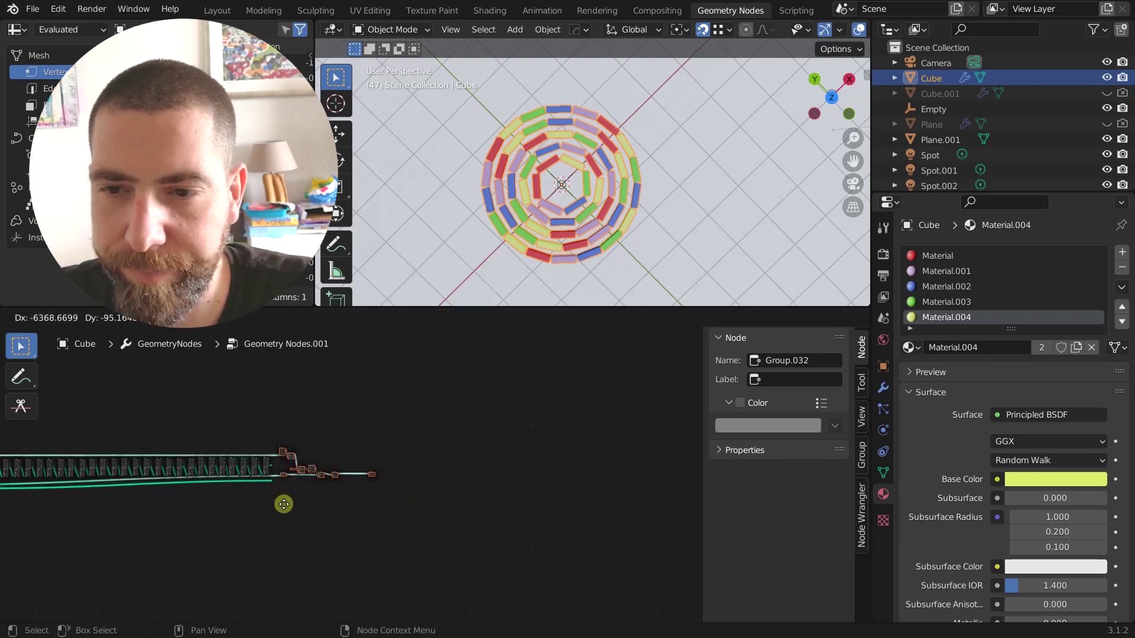
{"action": "left_click", "coordinate": [283, 504]}
Link the reroute from the last NodeGroup's JoinGeometry output to the Geometry input of the first of the final output nodes
{"action": "scroll", "coordinate": [278, 454], "scroll_direction": "up", "scroll_amount": 5}
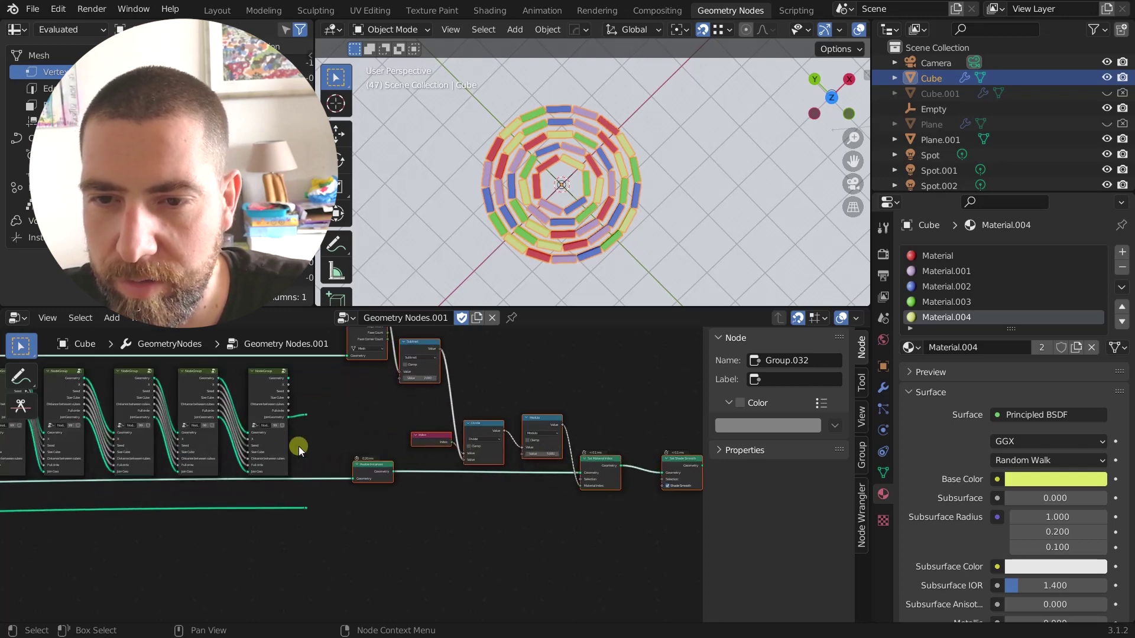
{"action": "left_click_drag", "start_coordinate": [306, 416], "coordinate": [358, 477]}
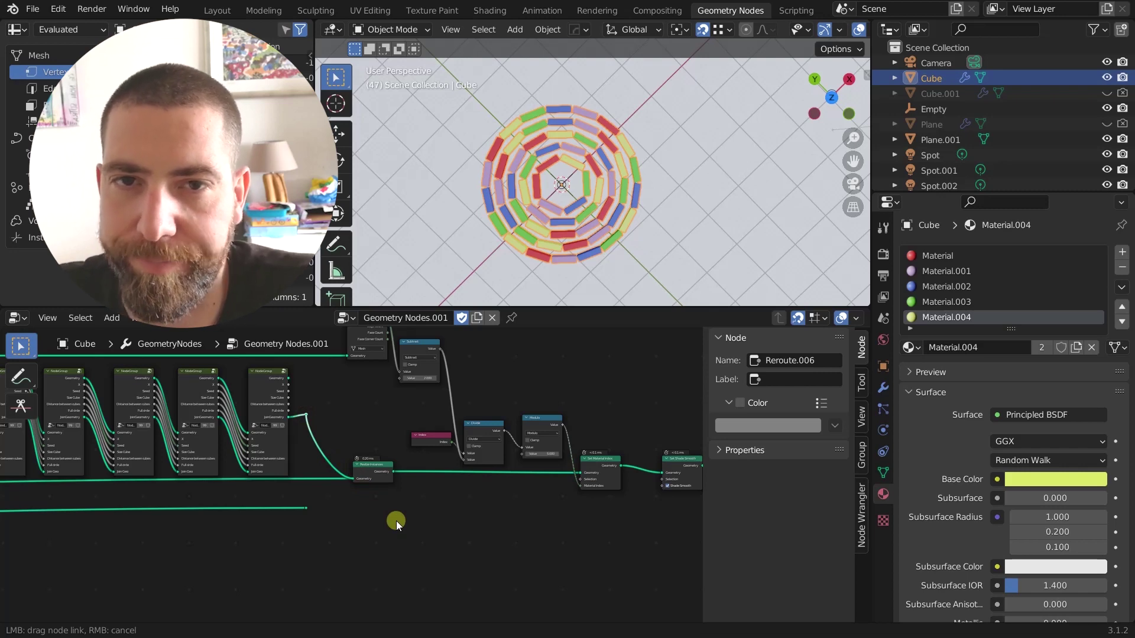
{"action": "left_click_drag", "start_coordinate": [396, 520], "coordinate": [396, 520]}
{"action": "scroll", "coordinate": [598, 167], "scroll_direction": "down", "scroll_amount": 4}
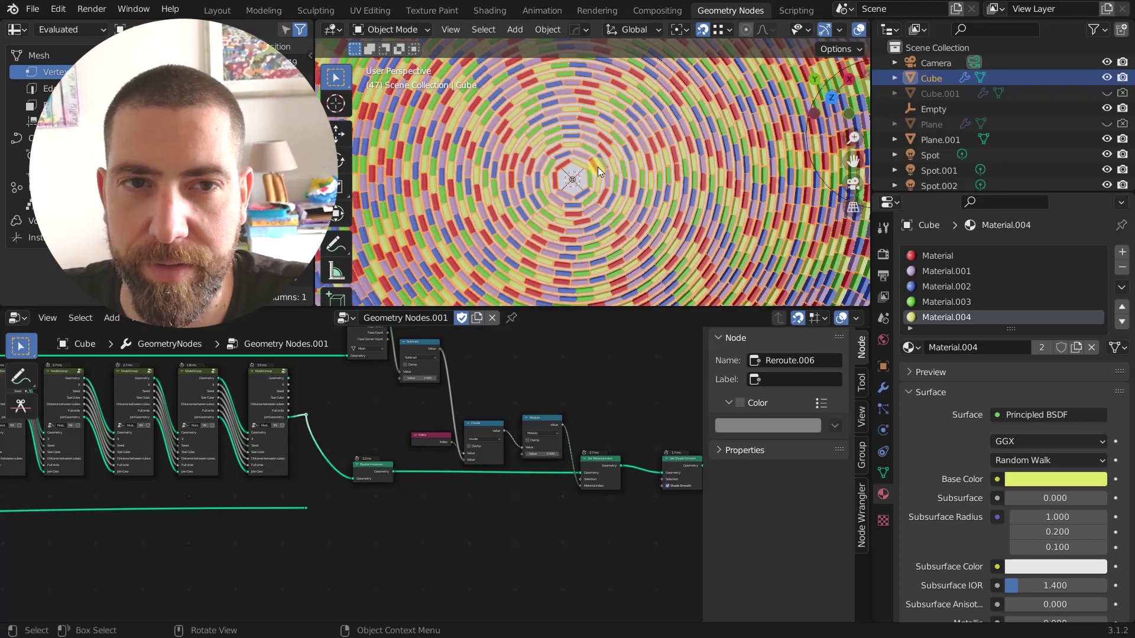
{"action": "scroll", "coordinate": [597, 167], "scroll_direction": "down", "scroll_amount": 3}
{"action": "middle_click_drag", "start_coordinate": [597, 167], "coordinate": [739, 233]}
{"action": "scroll", "coordinate": [611, 229], "scroll_direction": "up", "scroll_amount": 3}
{"action": "scroll", "coordinate": [718, 265], "scroll_direction": "down", "scroll_amount": 8}
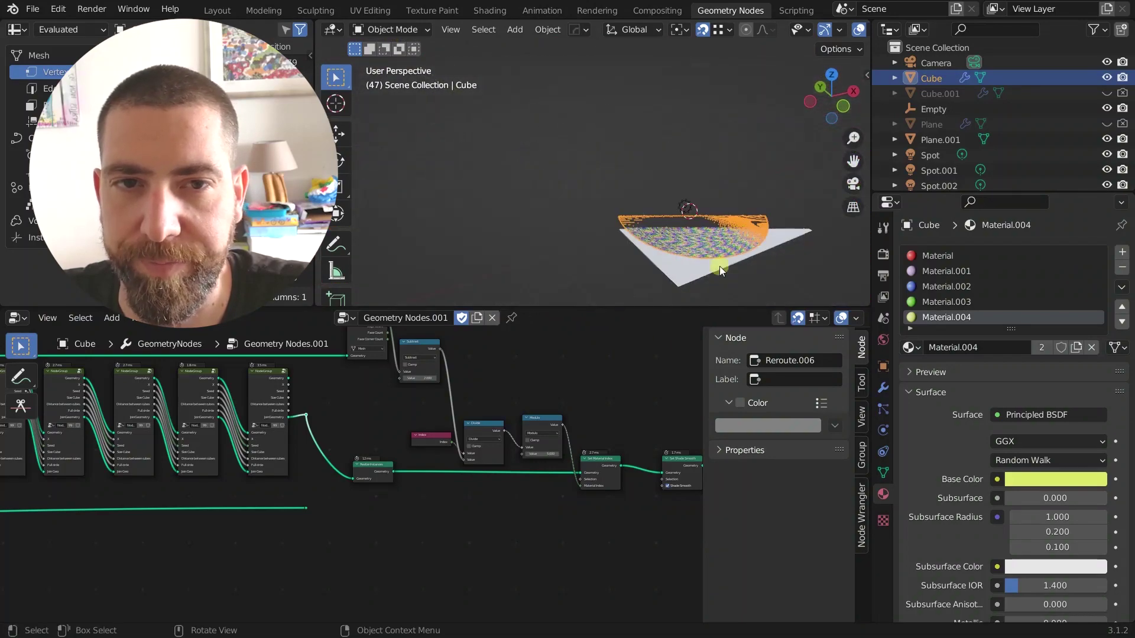
Set the Y scale of the Transform node at the start of the tree to 1
{"action": "scroll", "coordinate": [571, 449], "scroll_direction": "down", "scroll_amount": 4}
{"action": "scroll", "coordinate": [571, 449], "scroll_direction": "down", "scroll_amount": 7}
{"action": "middle_click_drag", "start_coordinate": [248, 491], "coordinate": [530, 491]}
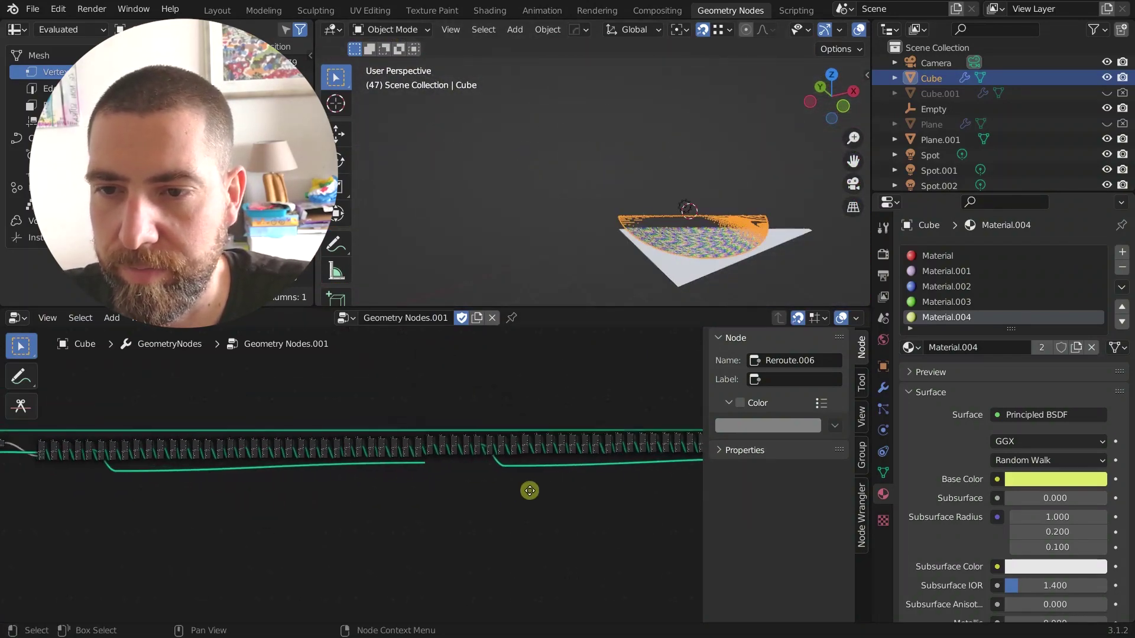
{"action": "middle_click_drag", "start_coordinate": [98, 520], "coordinate": [379, 521]}
{"action": "scroll", "coordinate": [278, 450], "scroll_direction": "up", "scroll_amount": 2}
{"action": "scroll", "coordinate": [233, 424], "scroll_direction": "up", "scroll_amount": 8}
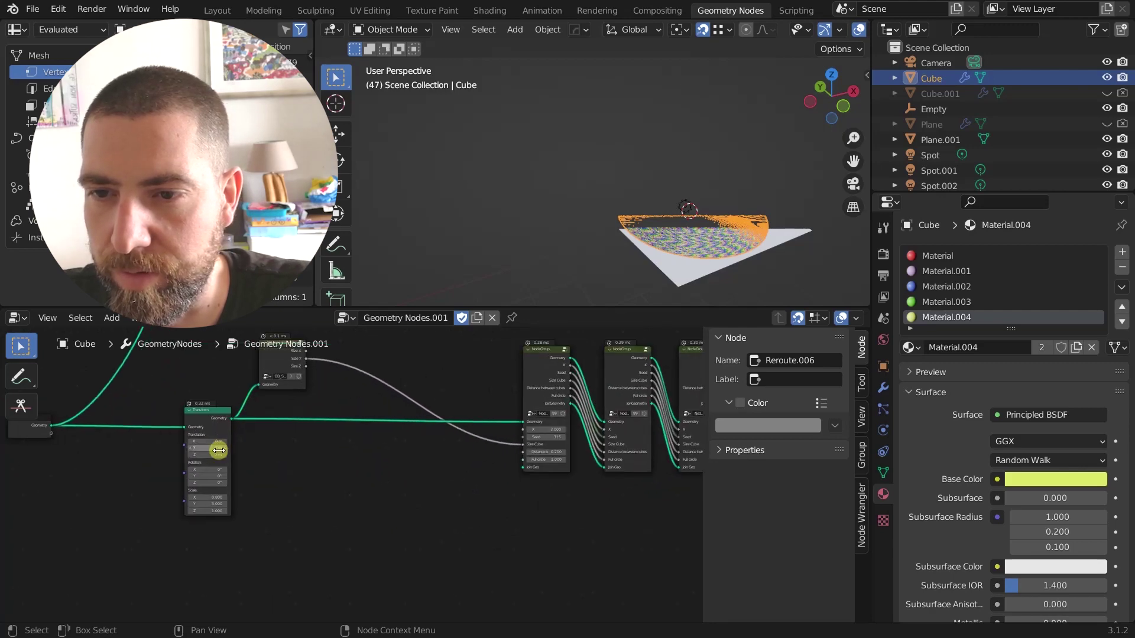
{"action": "scroll", "coordinate": [234, 525], "scroll_direction": "up", "scroll_amount": 1}
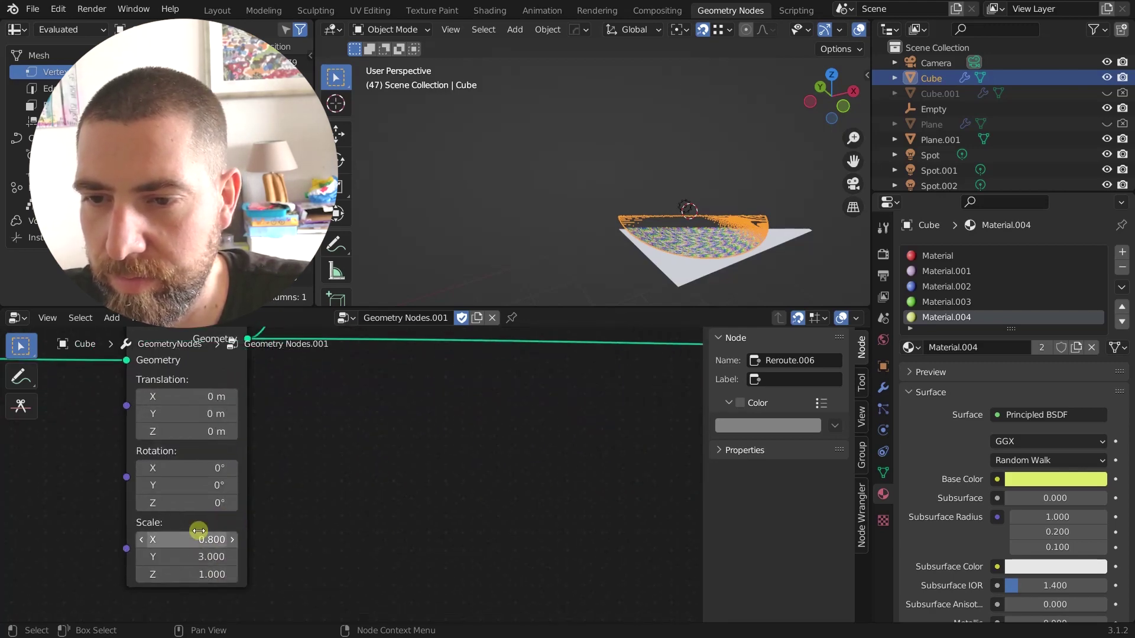
{"action": "left_click", "coordinate": [196, 557]}
{"action": "type", "text": "1"}
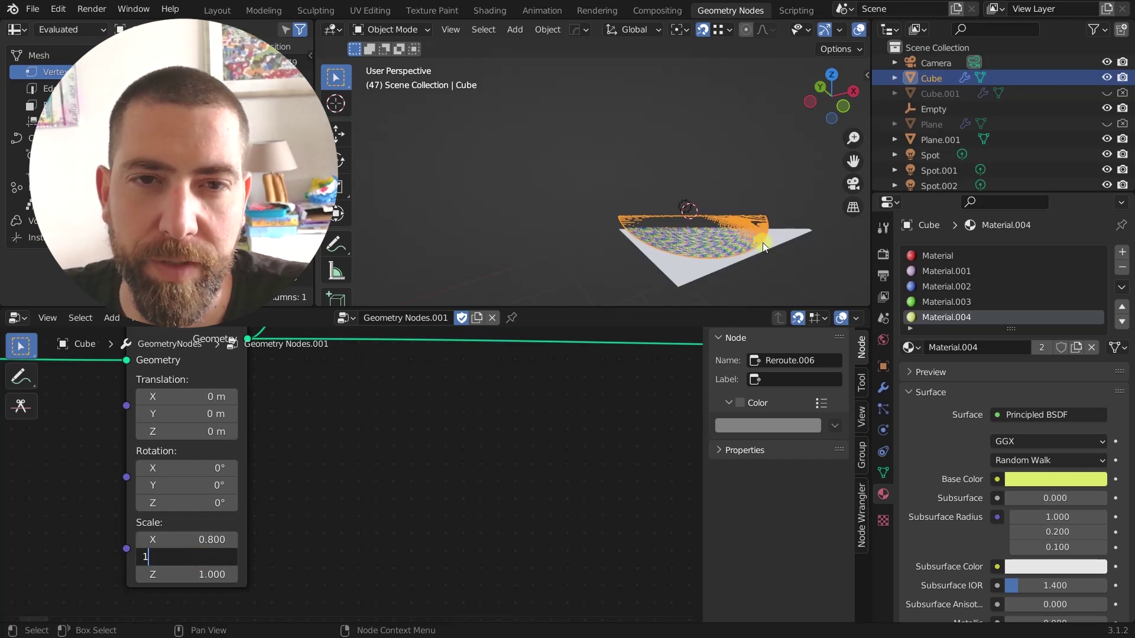
{"action": "key", "text": "Return"}
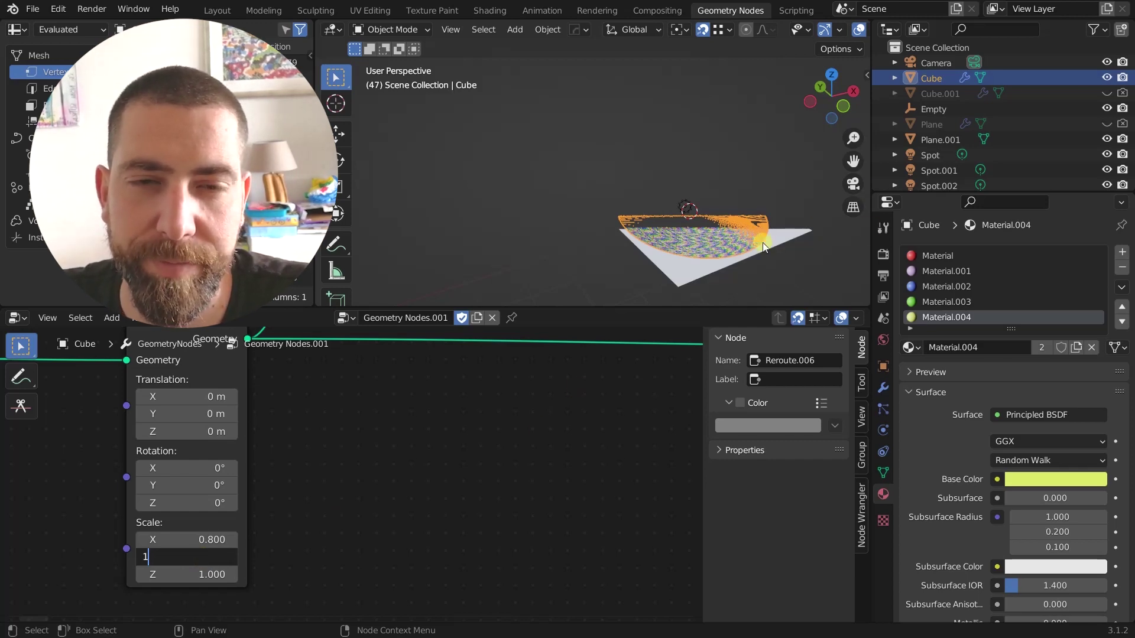
Examine the extended rings of colored cubes up close and from afar, and return to the start of the node tree
{"action": "scroll", "coordinate": [715, 249], "scroll_direction": "up", "scroll_amount": 6}
{"action": "scroll", "coordinate": [694, 247], "scroll_direction": "up", "scroll_amount": 3}
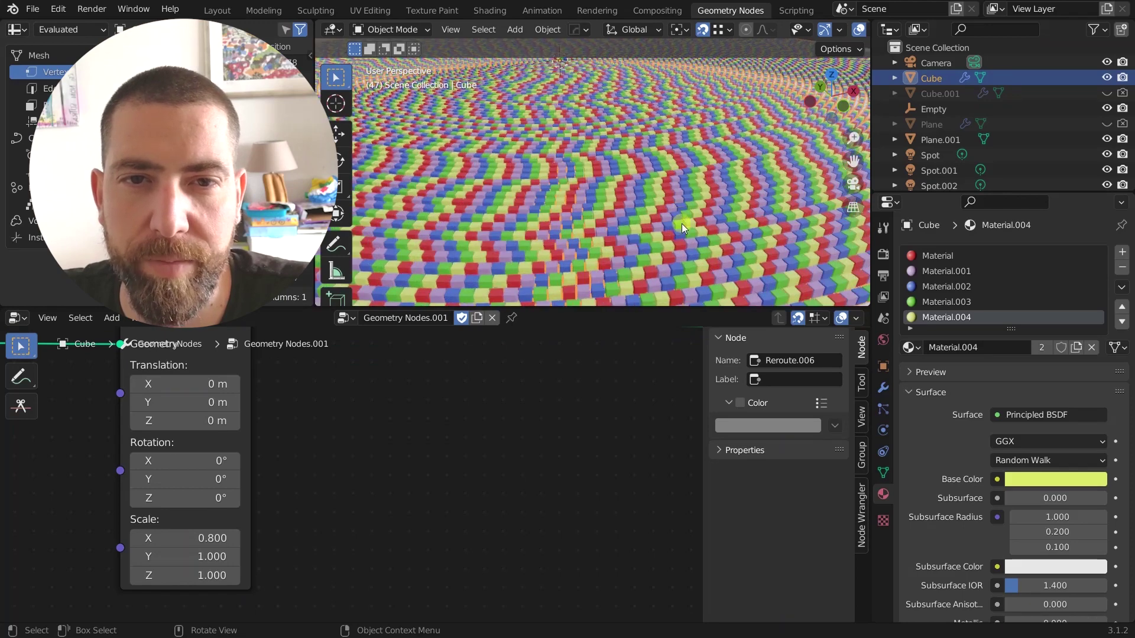
{"action": "scroll", "coordinate": [669, 242], "scroll_direction": "down", "scroll_amount": 8}
{"action": "scroll", "coordinate": [667, 232], "scroll_direction": "up", "scroll_amount": 6}
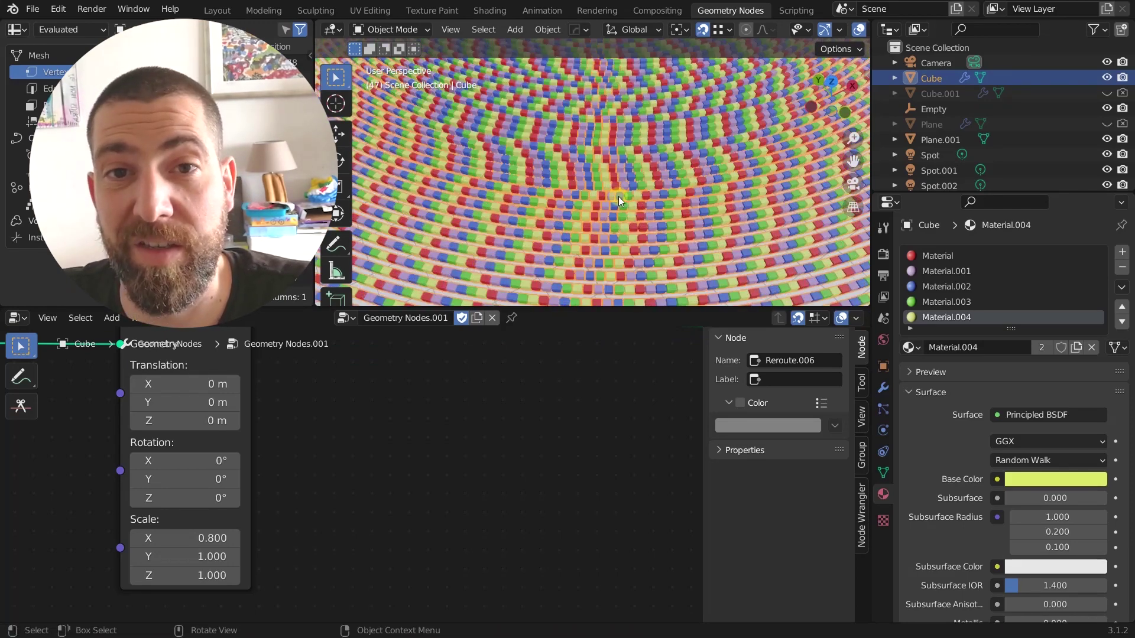
{"action": "scroll", "coordinate": [619, 196], "scroll_direction": "down", "scroll_amount": 2}
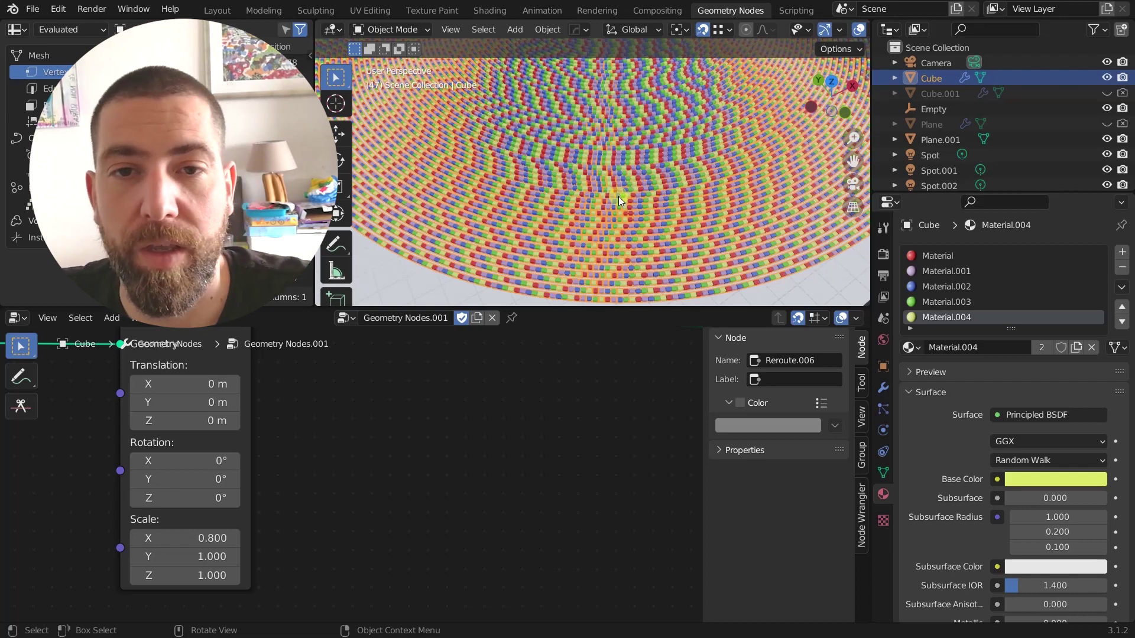
{"action": "scroll", "coordinate": [619, 197], "scroll_direction": "down", "scroll_amount": 4}
{"action": "middle_click_drag", "start_coordinate": [638, 151], "coordinate": [684, 148]}
{"action": "scroll", "coordinate": [586, 118], "scroll_direction": "up", "scroll_amount": 2}
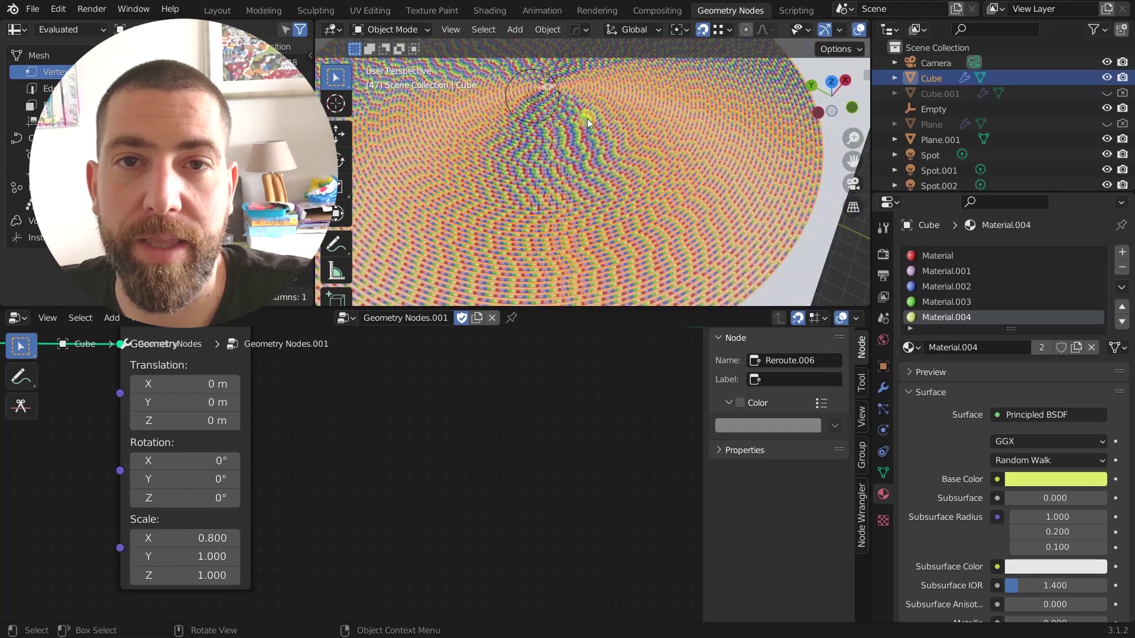
{"action": "scroll", "coordinate": [587, 118], "scroll_direction": "up", "scroll_amount": 2}
{"action": "scroll", "coordinate": [552, 498], "scroll_direction": "down", "scroll_amount": 5}
{"action": "middle_click_drag", "start_coordinate": [552, 497], "coordinate": [430, 530]}
{"action": "scroll", "coordinate": [506, 524], "scroll_direction": "down", "scroll_amount": 3}
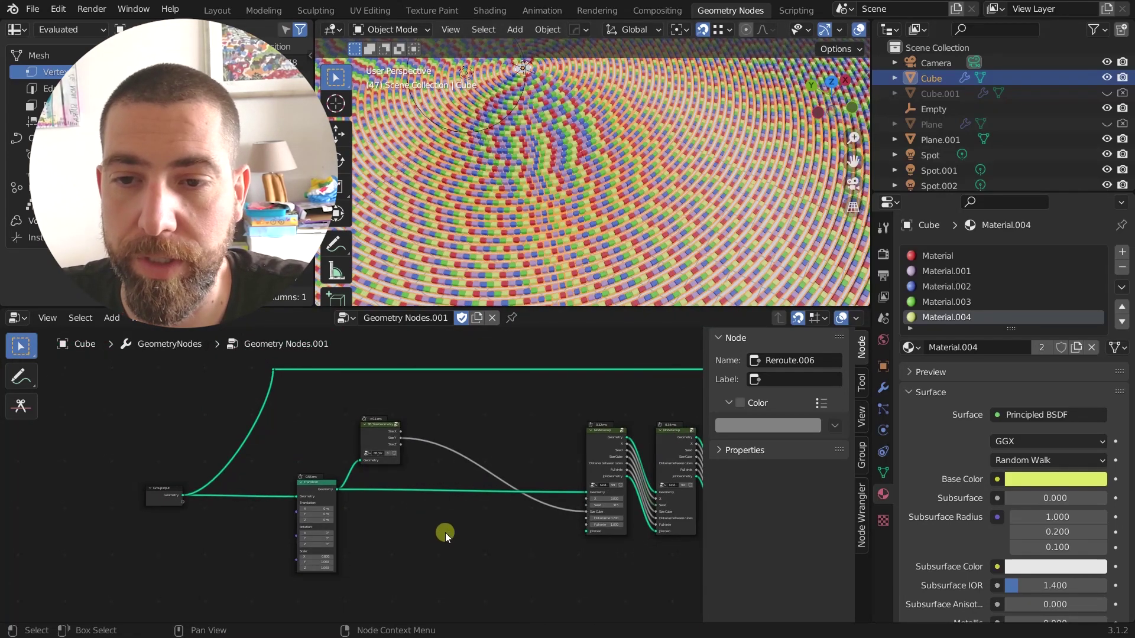